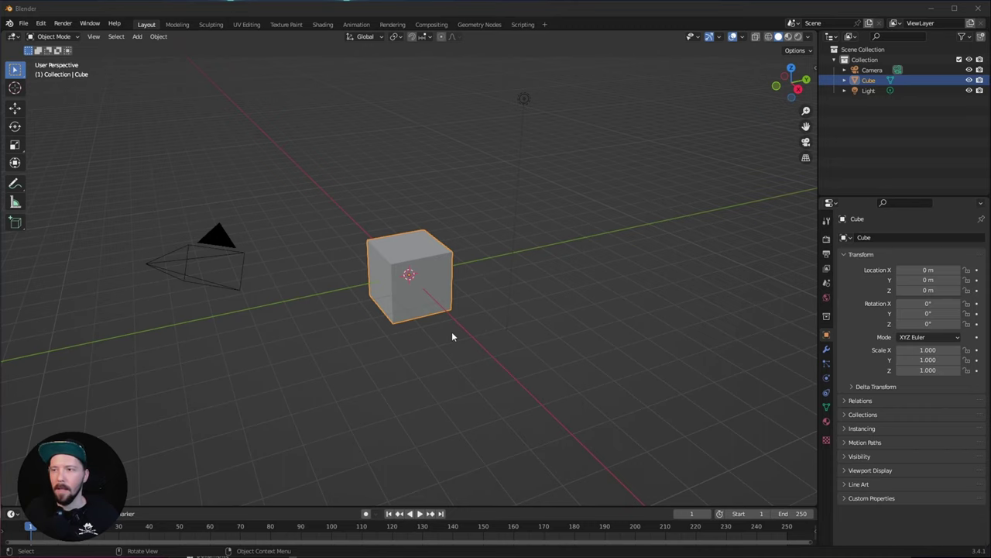
Step: In the Geometry Nodes workspace, close the spreadsheet area and create a node tree named GN_abstact for the cube
click(480, 25)
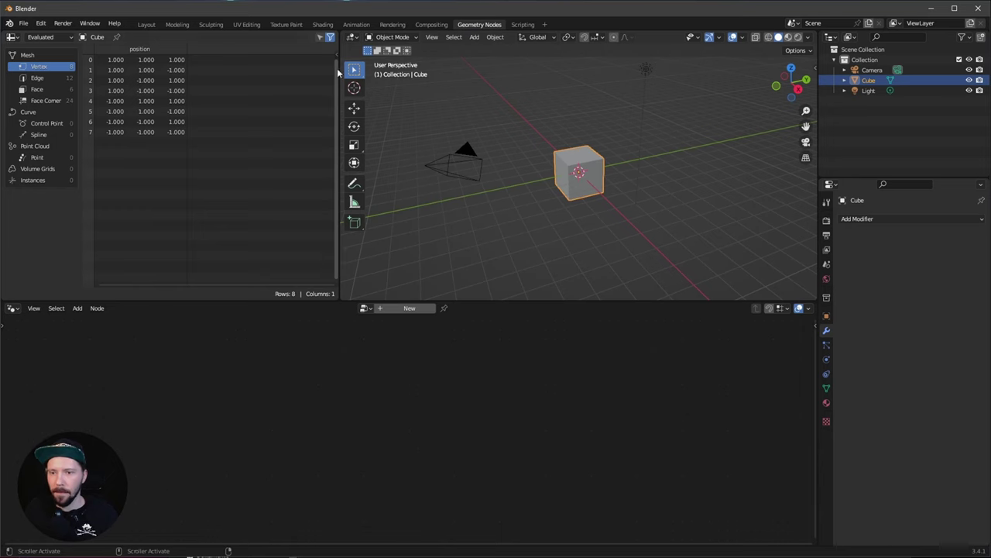
drag(340, 35, 310, 180)
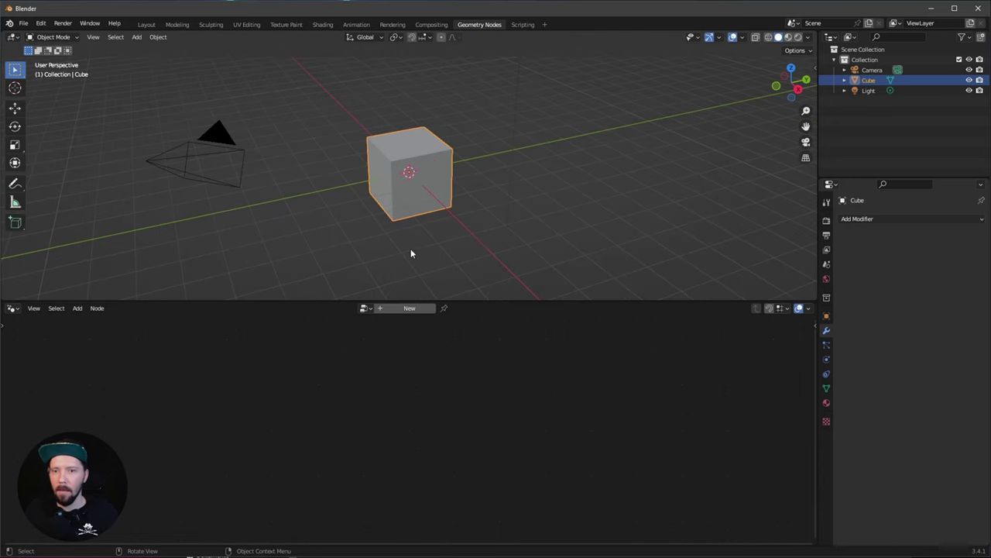
click(419, 309)
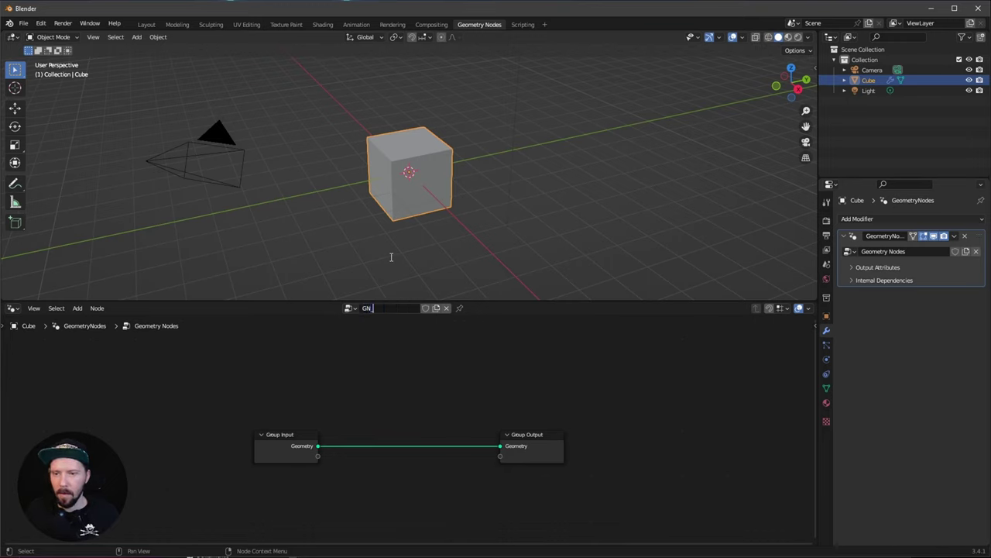
text(GN_abstac)
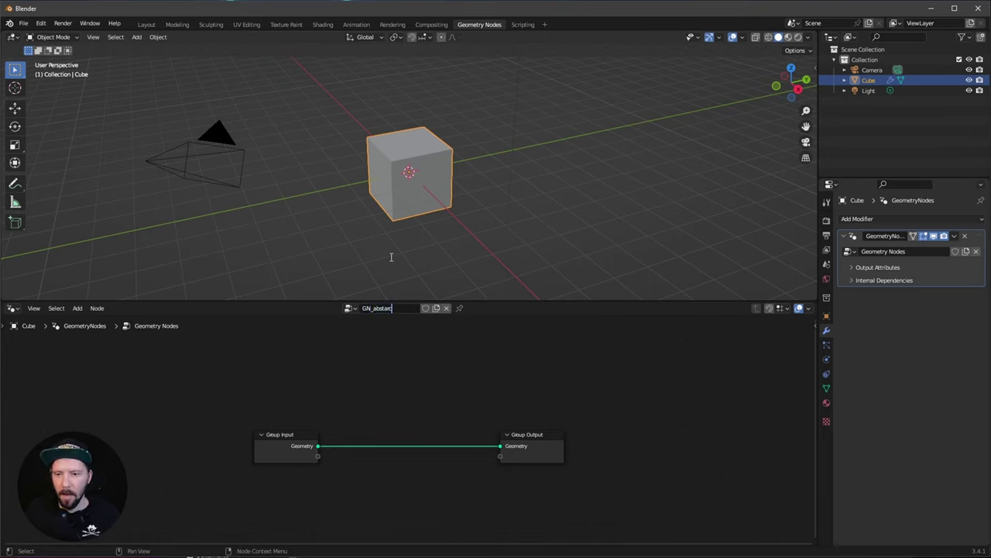
text(t)
key(Return)
Step: Remove the link between Group Input and Group Output and move the Group Input node well away from the output
scroll(351, 426, down, 2)
middle_drag(357, 466, 335, 440)
shift+right_drag(330, 395, 333, 434)
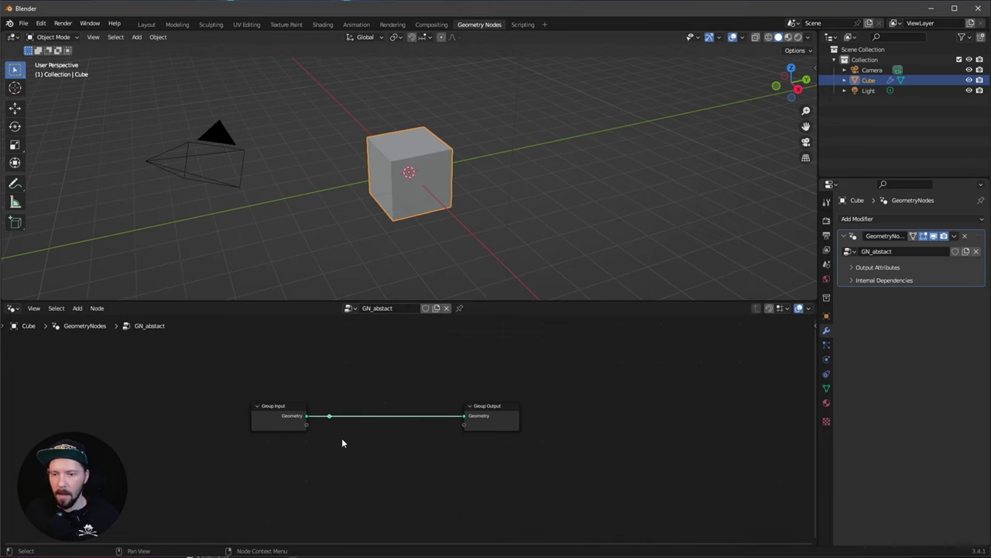
key(x)
drag(261, 412, 97, 425)
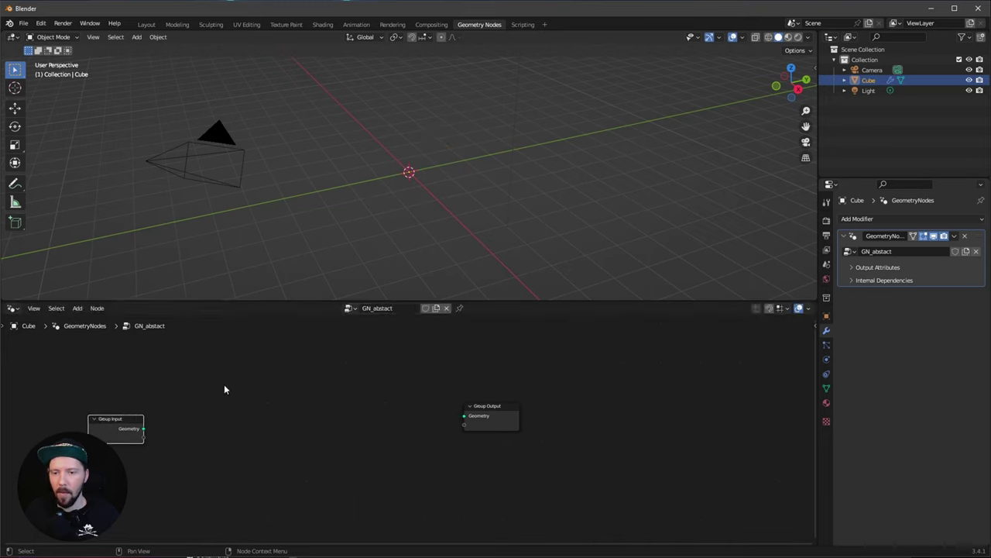
Step: Add a UV Sphere node above the space between Group Input and Group Output
key(shift+a)
click(233, 312)
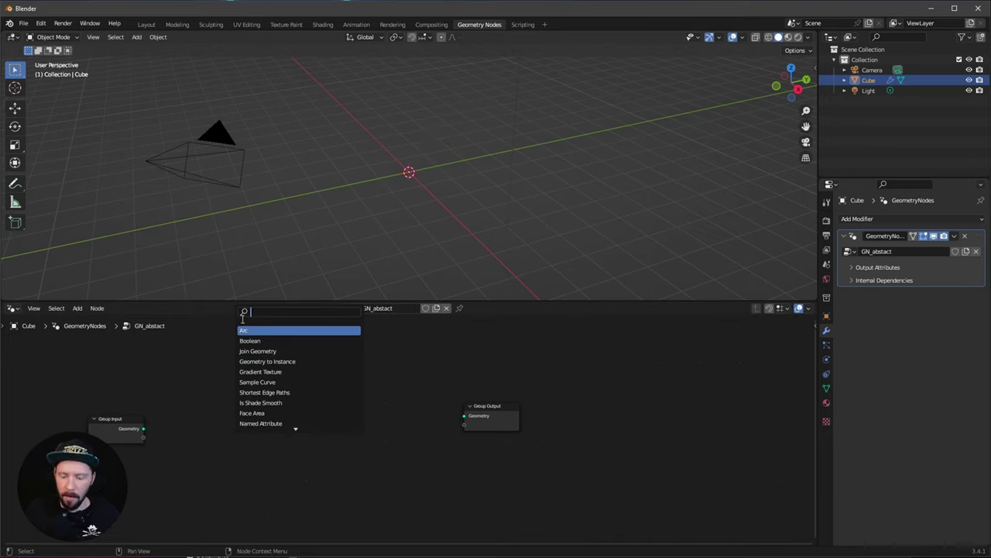
text(uv)
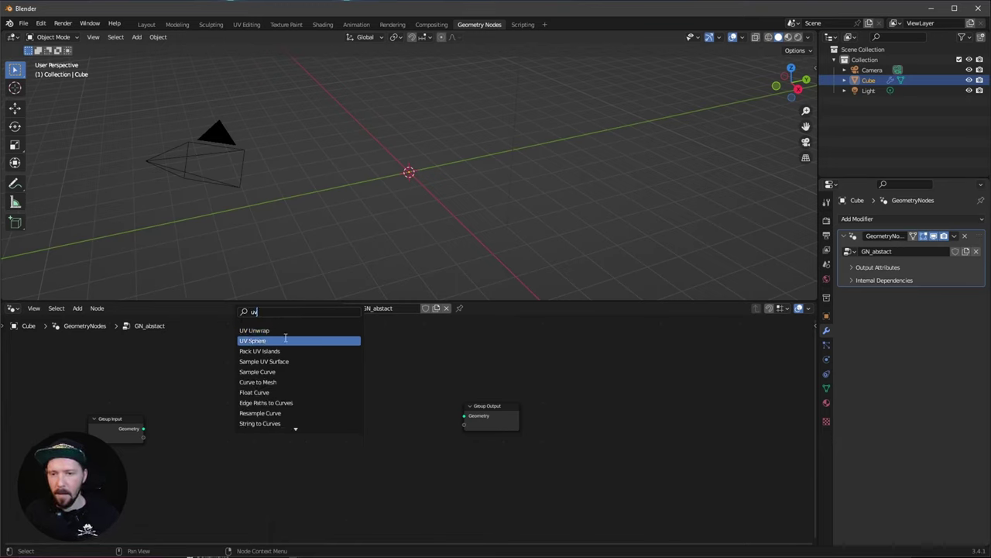
click(284, 338)
click(272, 354)
Step: Add an Ico Sphere node just below the UV Sphere node
key(shift+a)
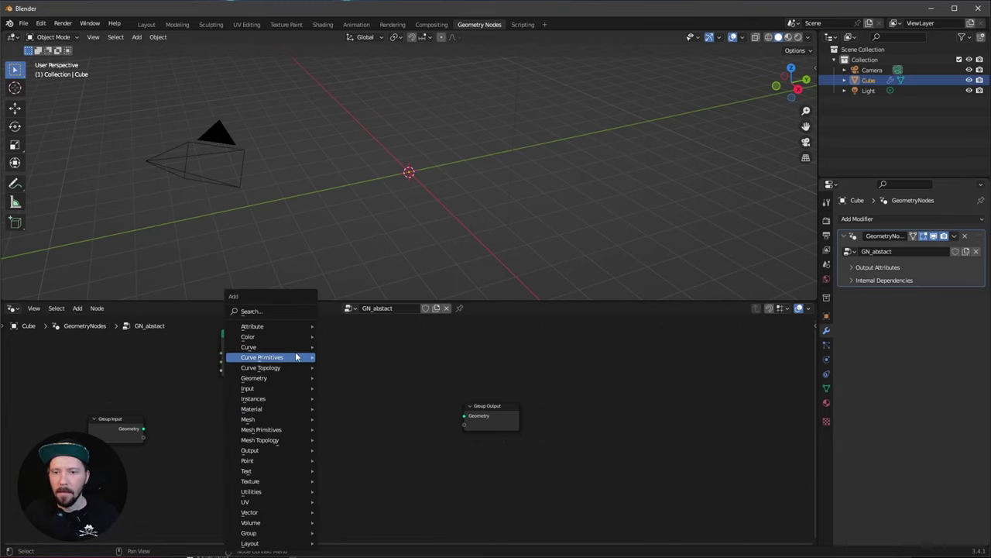
click(293, 307)
text(ico)
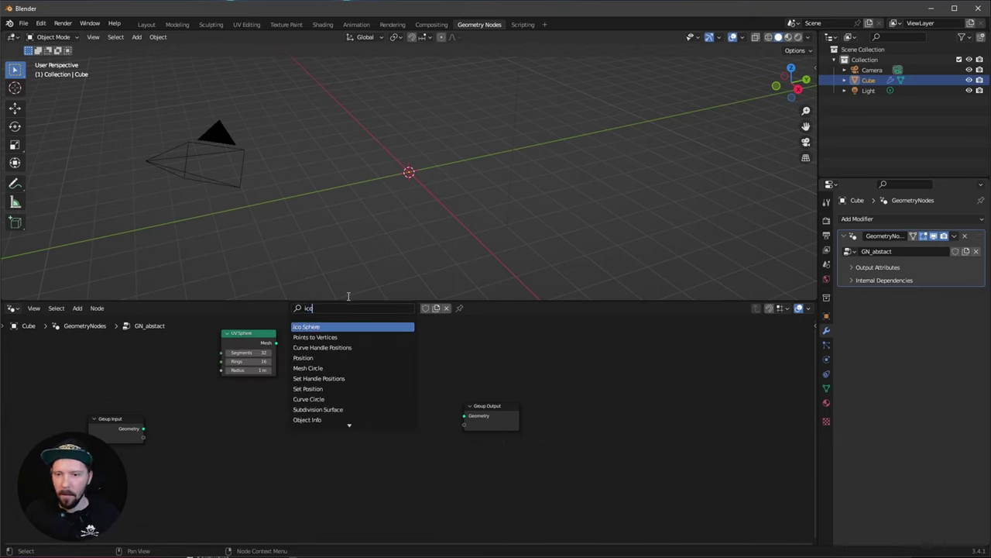
key(Return)
click(320, 353)
Step: Add an Instance on Points node between the two sphere nodes and Group Output
key(shift+a)
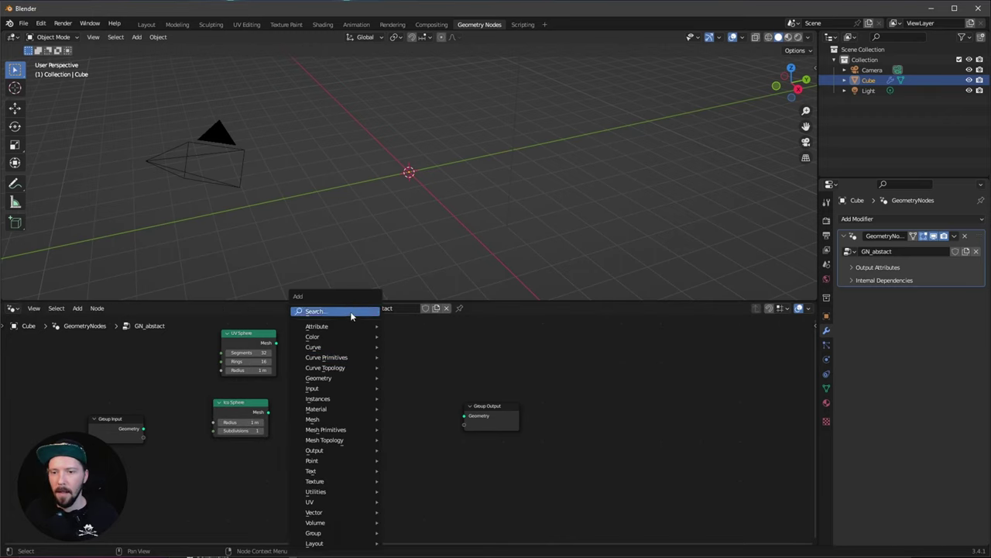
click(351, 312)
text(instance on)
click(404, 329)
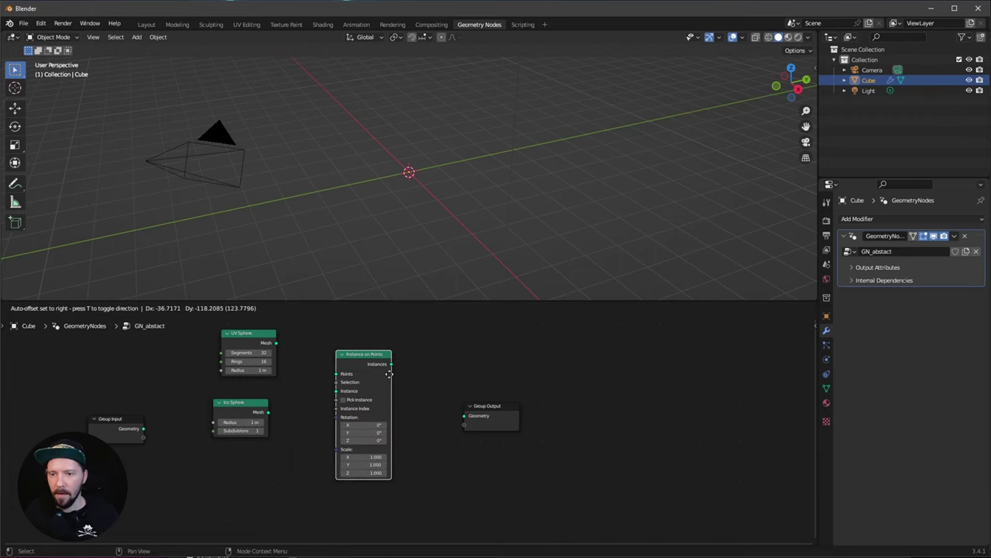
click(389, 374)
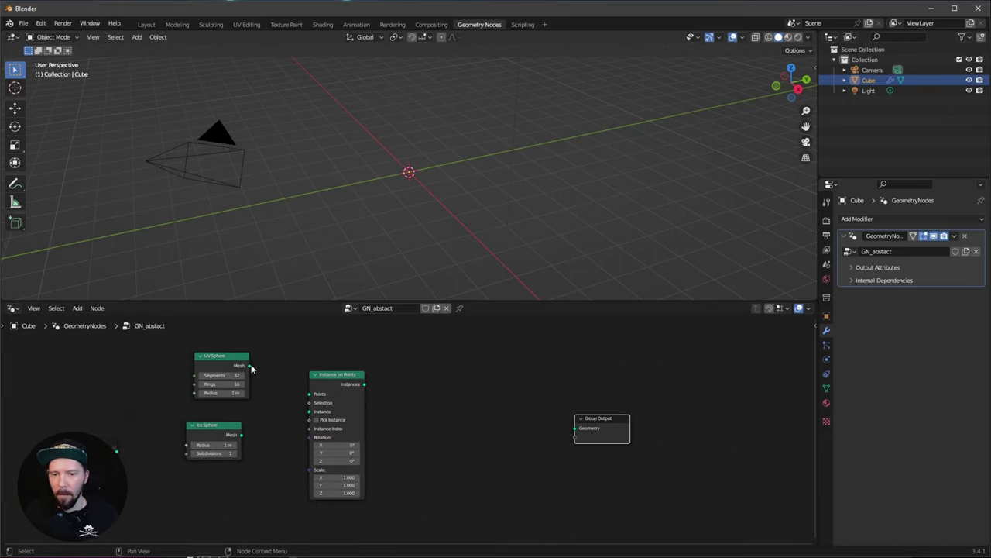
Step: Connect the UV Sphere to Points and the Ico Sphere to Instance on Instance on Points, and its Instances to Group Output
drag(250, 367, 307, 403)
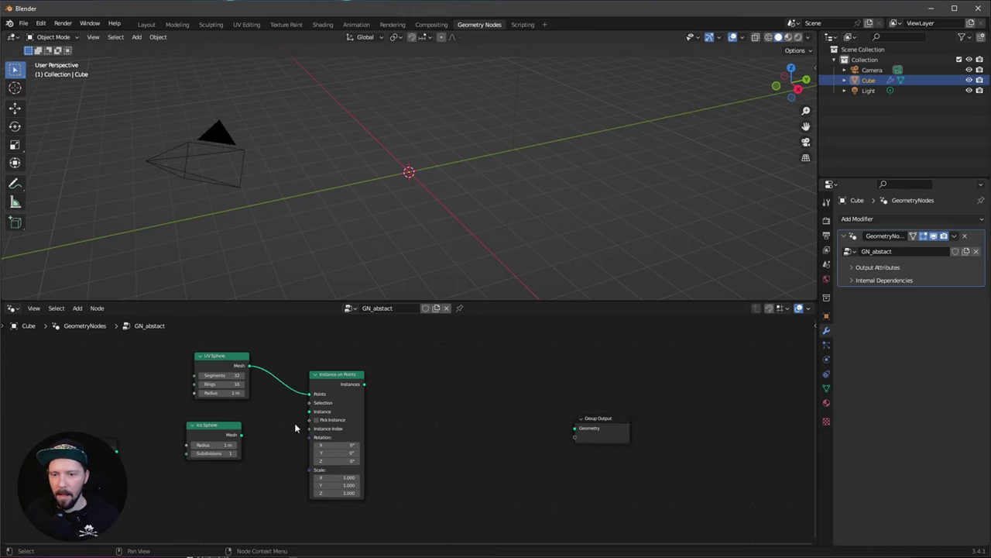
drag(241, 434, 310, 411)
drag(364, 384, 588, 428)
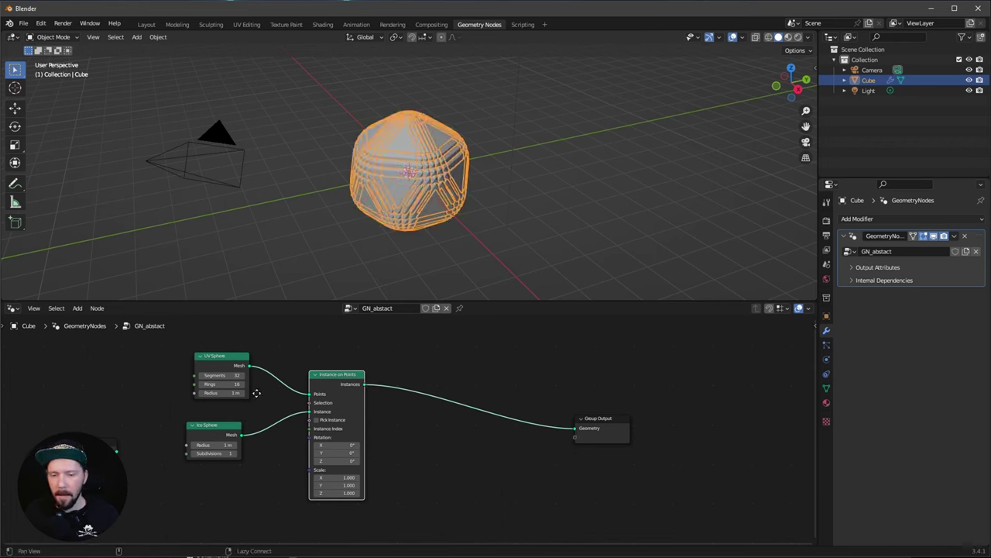
Step: Set the UV Sphere node to 15 segments, 15 rings and a radius of 3 m
scroll(295, 381, up, 2)
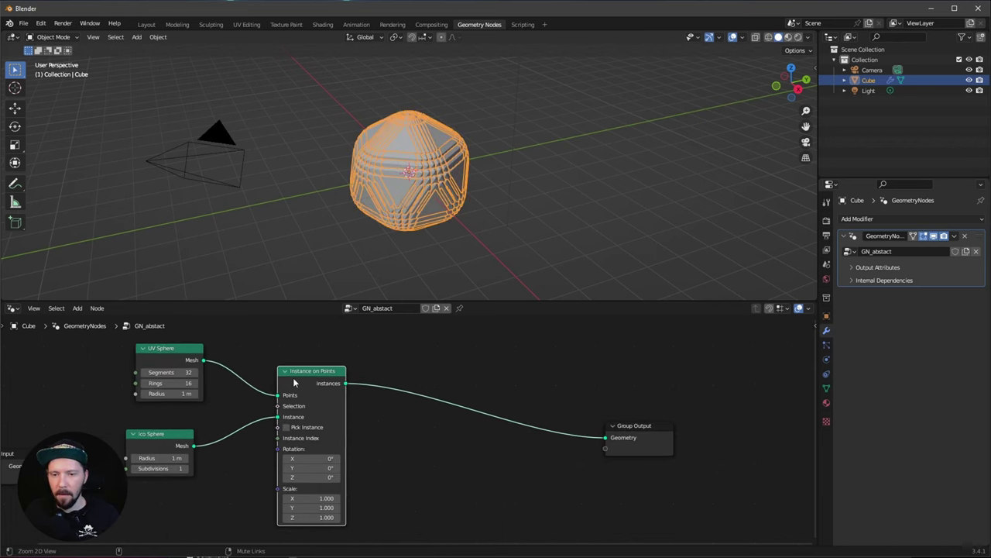
click(190, 371)
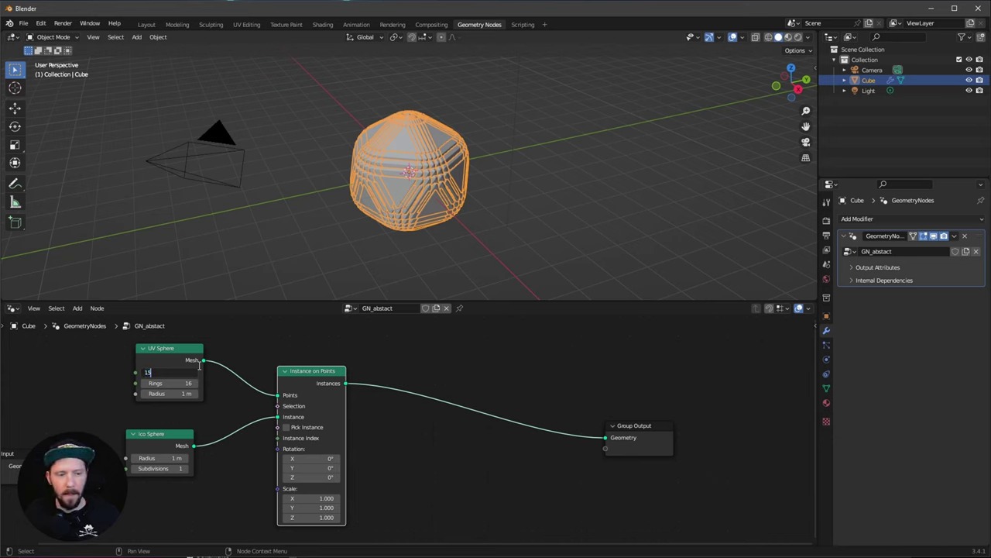
text(15)
key(Tab)
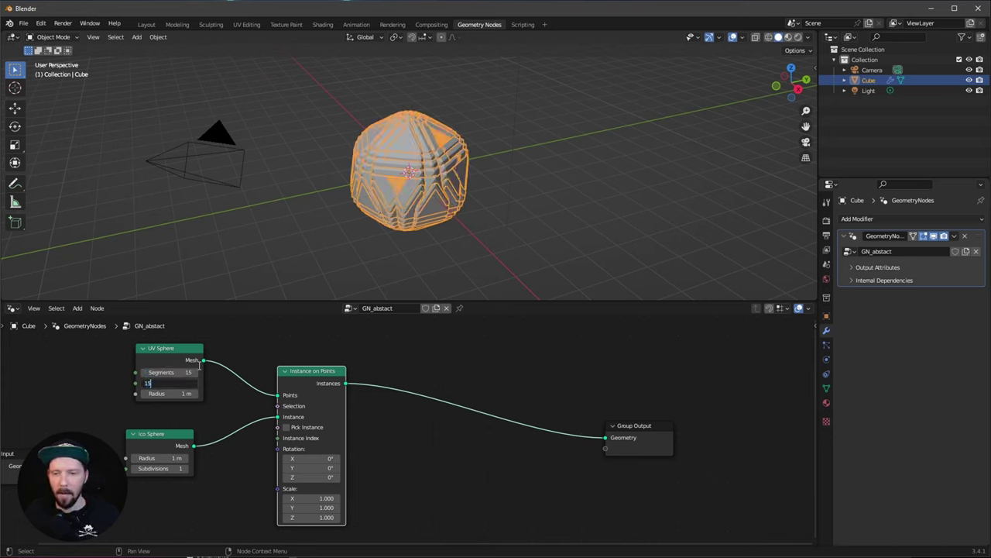
key(Tab)
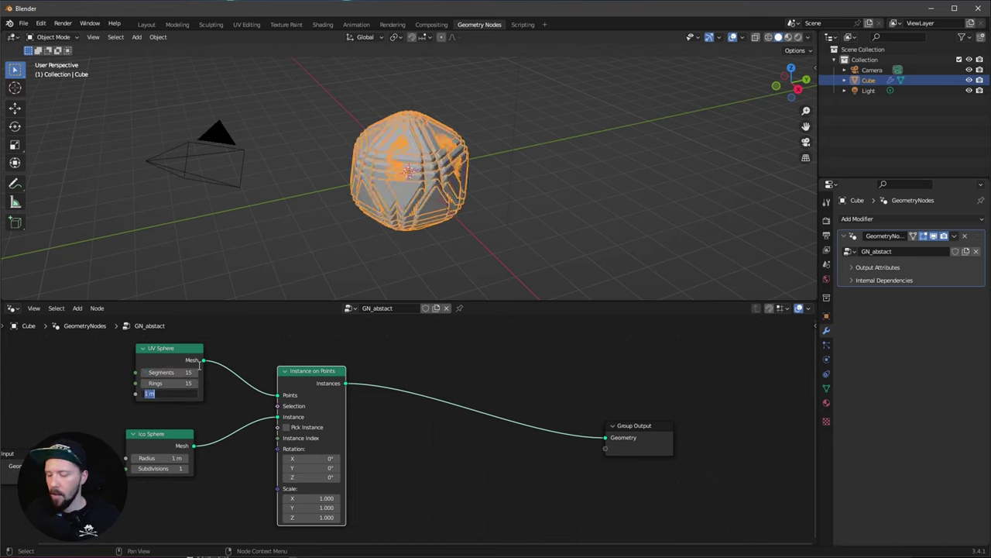
text(3)
key(Return)
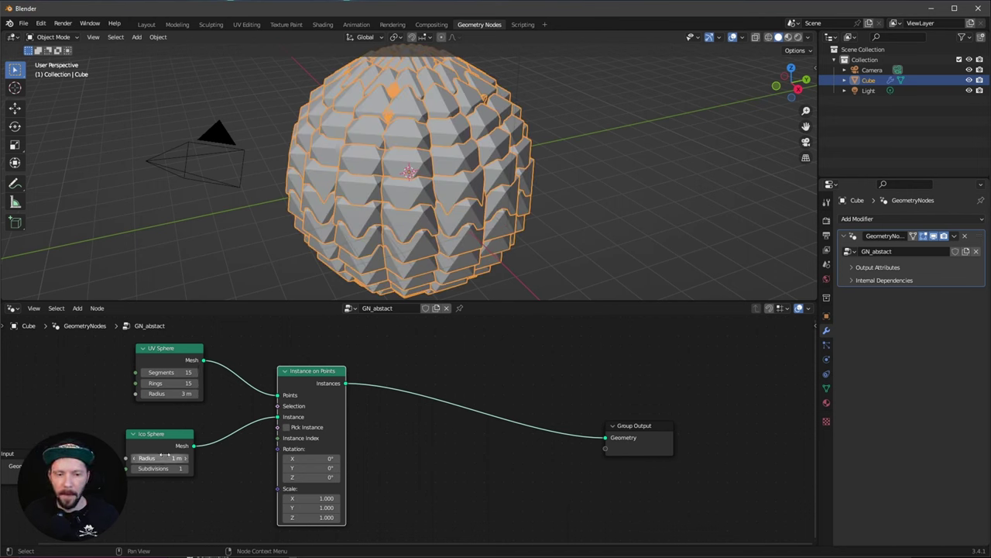
Step: Set the Ico Sphere's radius to 0.4 m and move Group Output farther from the Instance on Points node
middle_drag(193, 502, 130, 429)
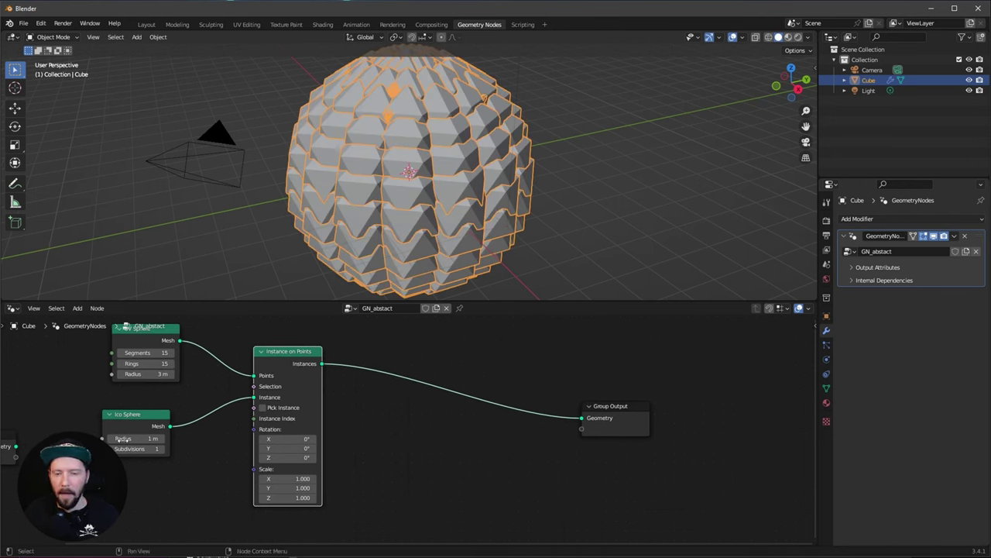
key(Return)
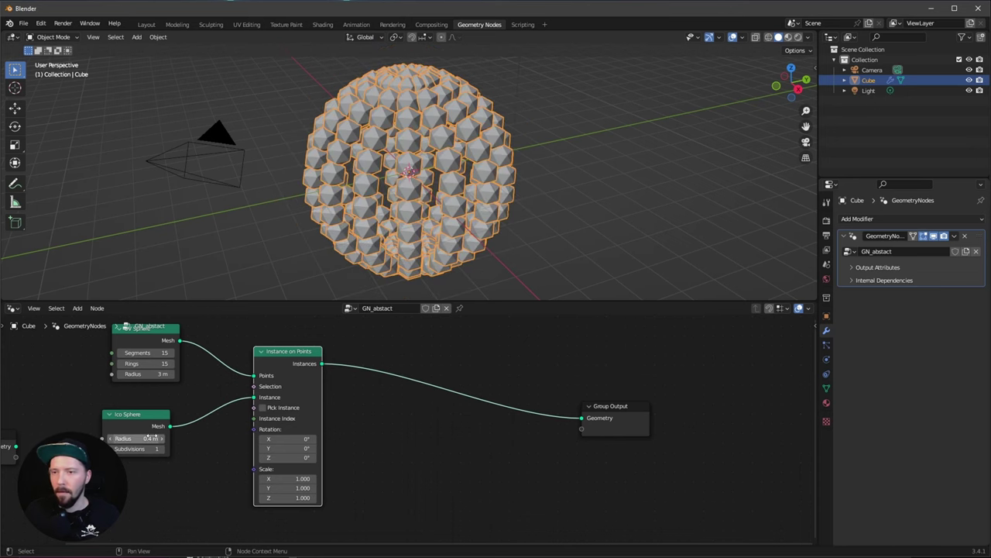
middle_drag(531, 199, 478, 202)
ctrl+alt+drag(567, 380, 484, 395)
drag(533, 416, 618, 412)
alt+drag(512, 377, 537, 377)
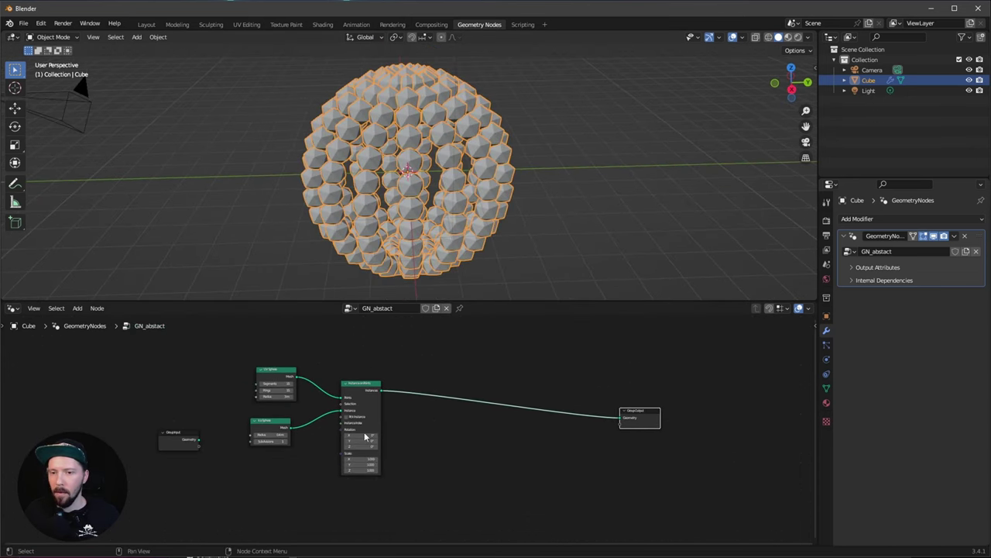
alt+drag(328, 478, 307, 453)
Step: Duplicate the UV Sphere, Ico Sphere and Instance on Points nodes together and place the copies below the originals
drag(255, 349, 378, 447)
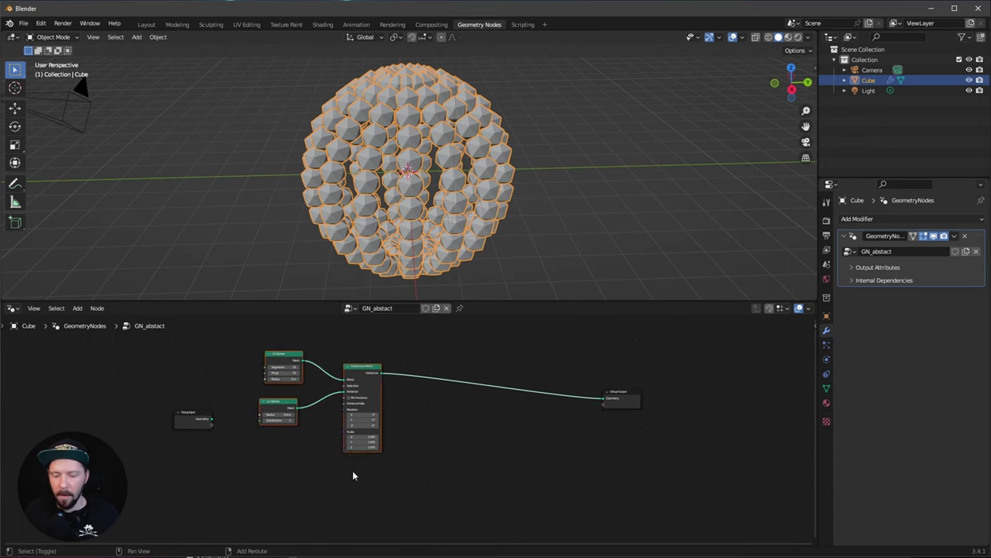
key(shift+d)
click(343, 509)
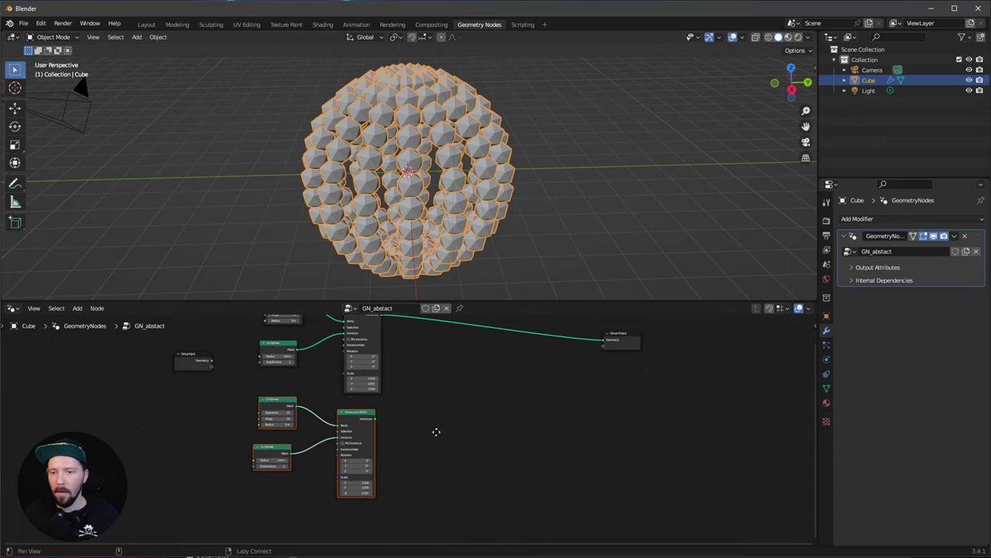
Step: Insert a Join Geometry node before Group Output and connect the duplicated Instance on Points node's Instances to it
middle_drag(436, 432, 361, 475)
scroll(371, 464, up, 2)
key(shift+a)
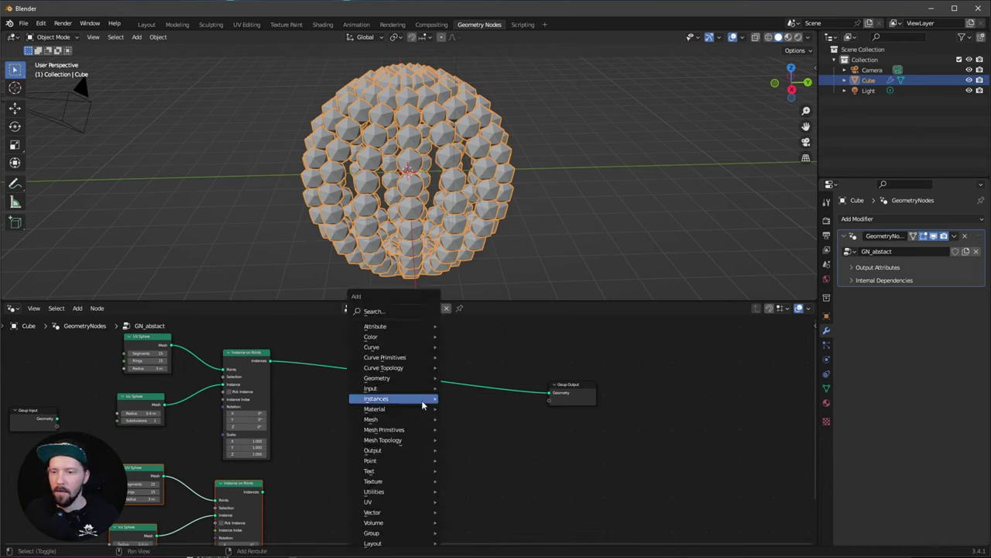
click(399, 312)
text(jo)
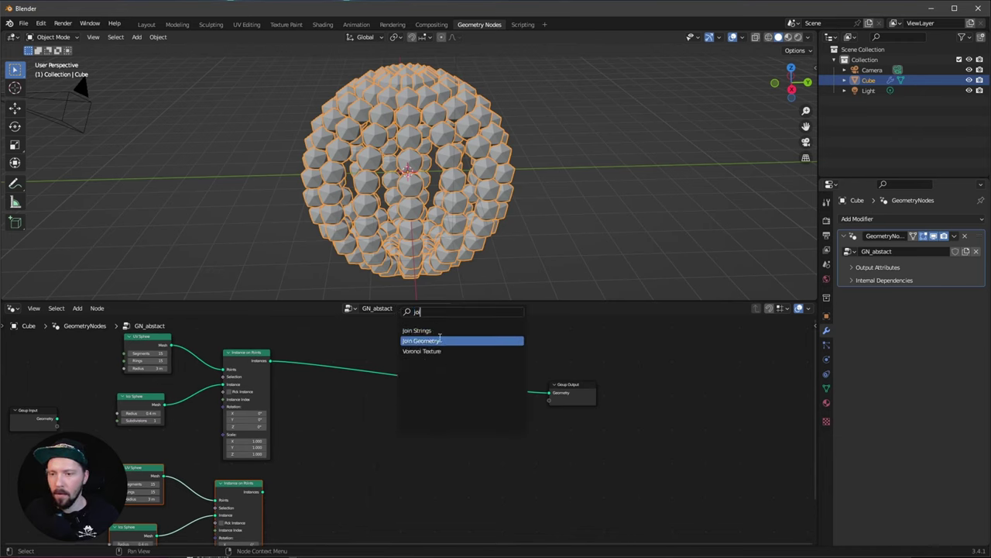
click(440, 339)
click(447, 411)
scroll(333, 469, up, 2)
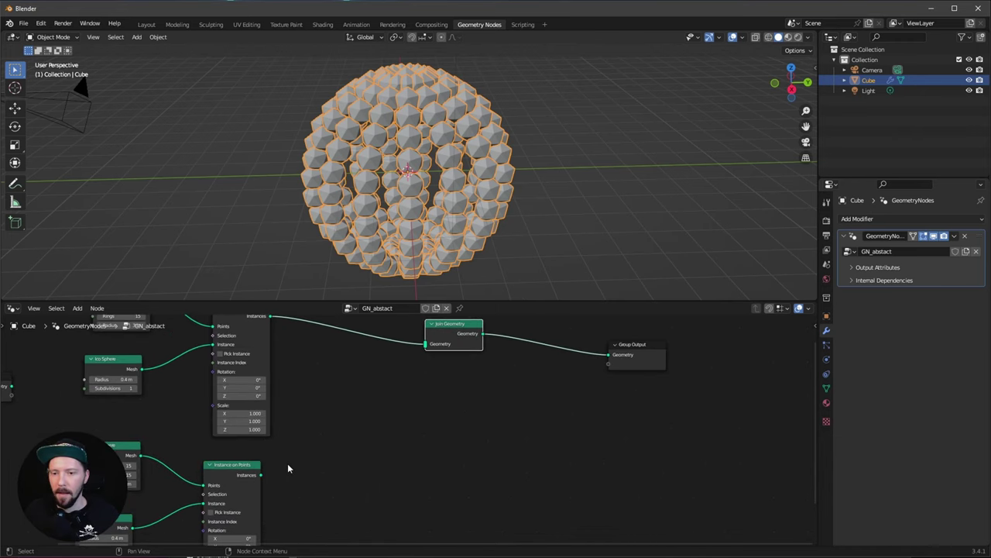
drag(261, 474, 427, 349)
Step: Set the duplicated UV Sphere node to 10 segments and 10 rings
middle_drag(389, 465, 494, 430)
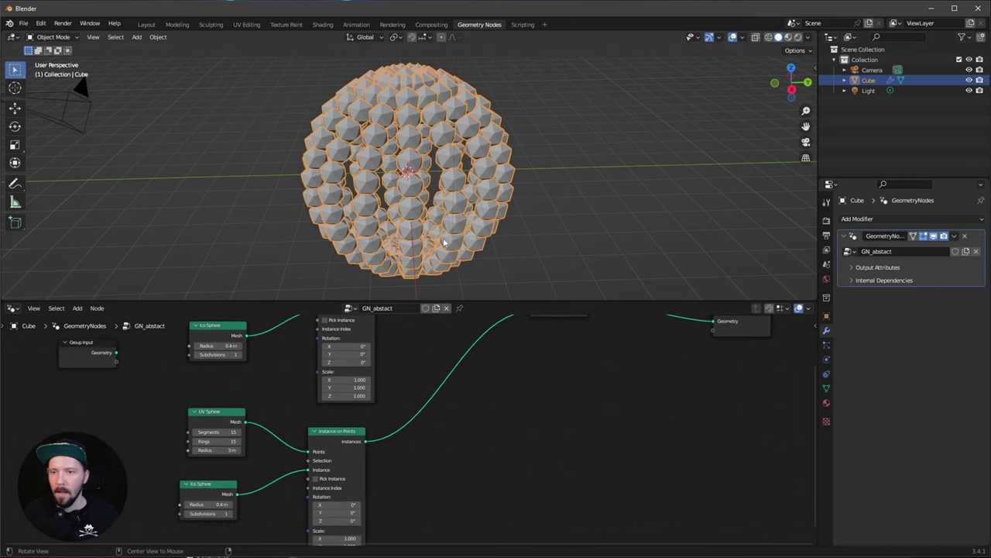
middle_drag(445, 243, 459, 231)
scroll(226, 454, up, 3)
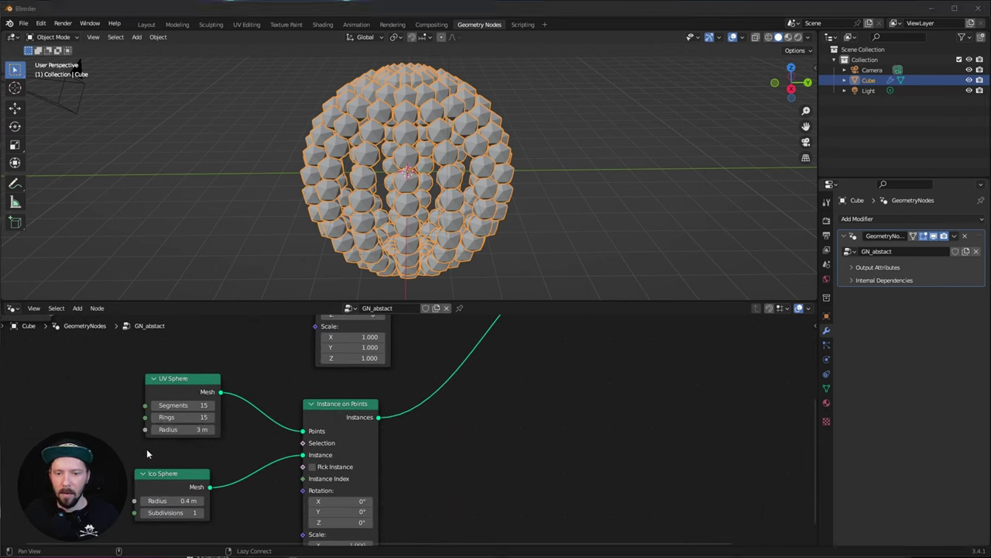
scroll(147, 449, up, 1)
click(183, 402)
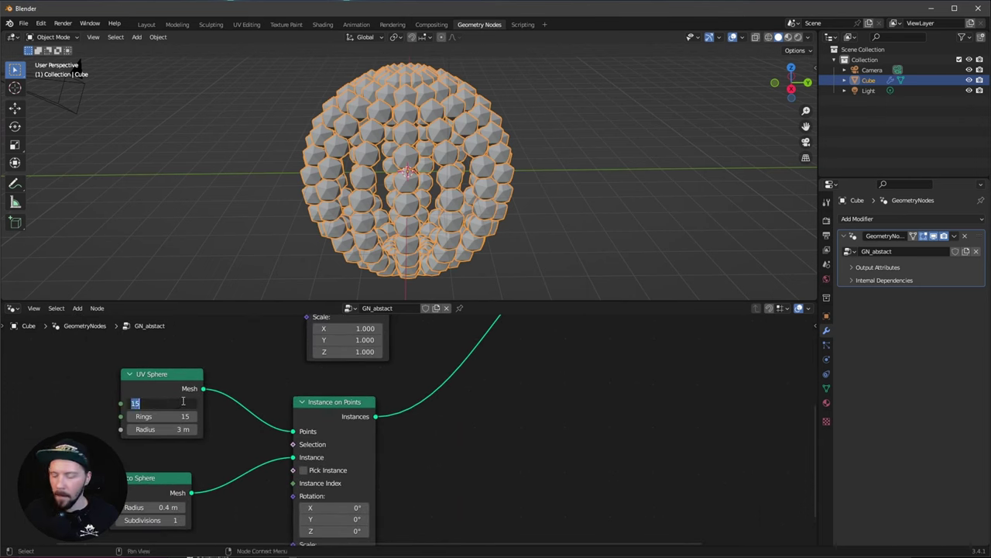
text(10)
key(Tab)
text(10)
key(Return)
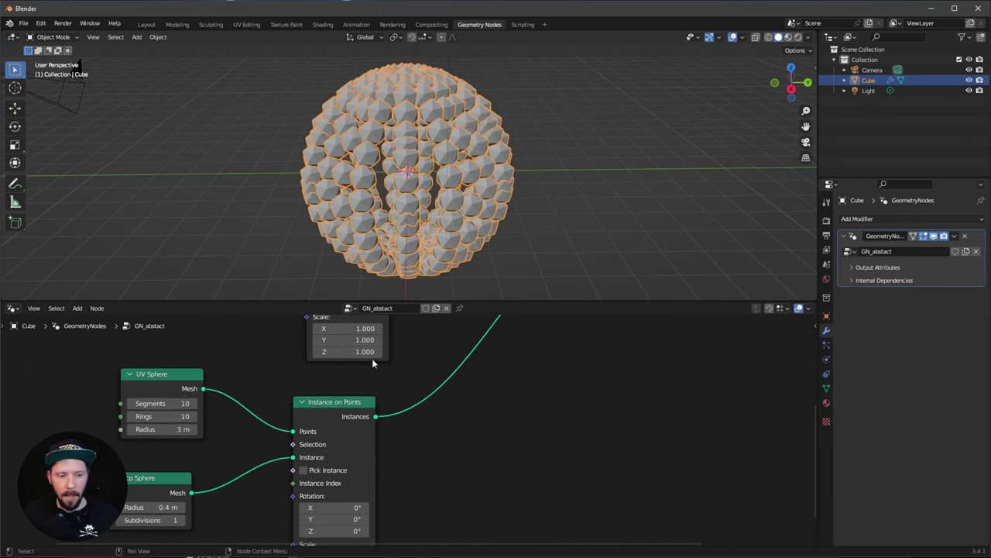
Step: Set the duplicated UV Sphere's radius to 1.5 m and check the nested spheres in the viewport
click(184, 429)
text(1.5)
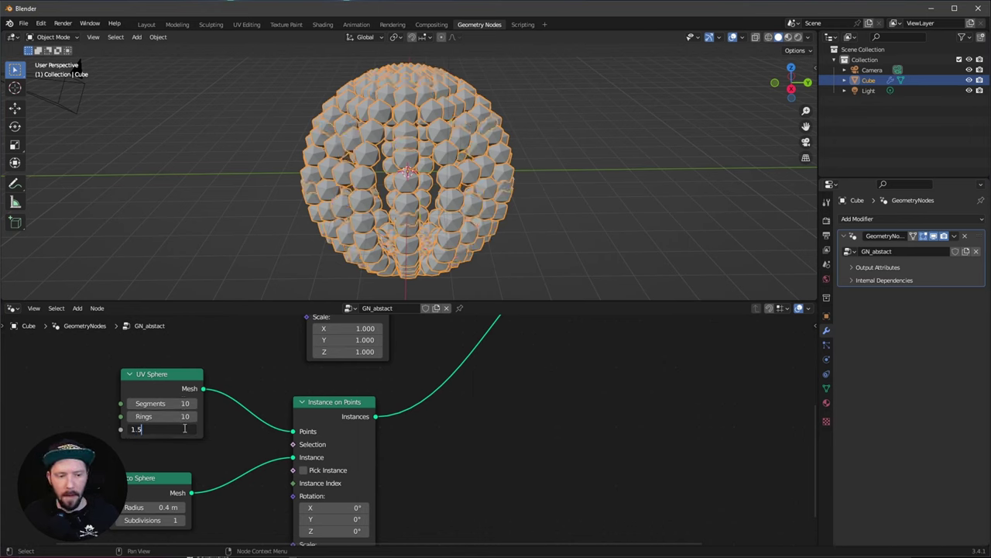
key(Return)
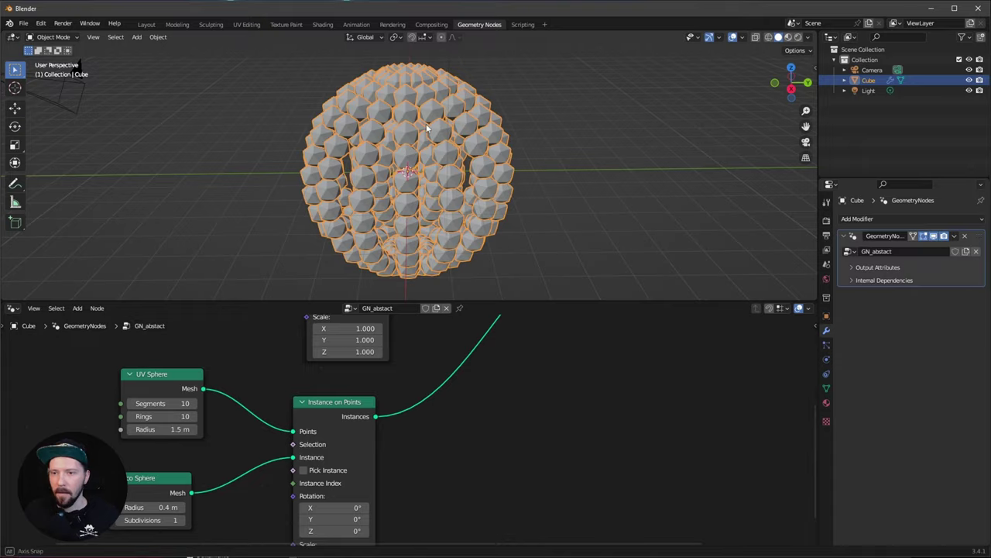
scroll(425, 178, up, 6)
middle_drag(431, 129, 434, 160)
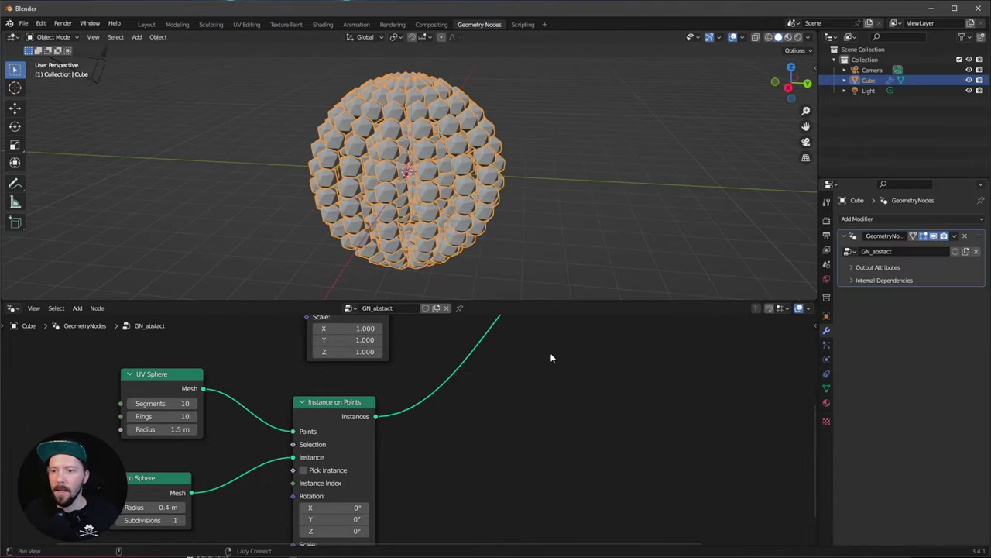
Step: Insert a Merge by Distance node between Join Geometry and Group Output
middle_drag(551, 357, 475, 379)
middle_drag(476, 378, 403, 420)
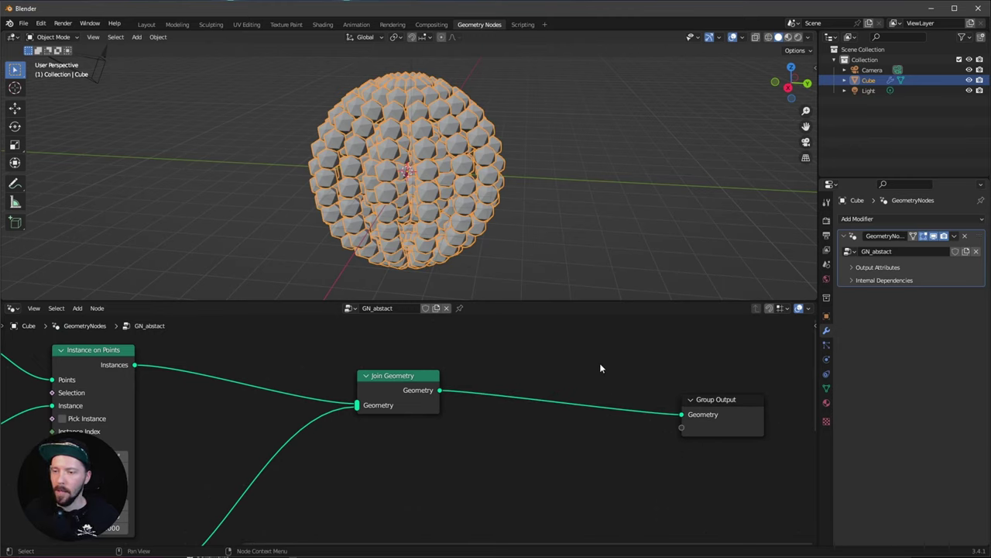
key(shift+a)
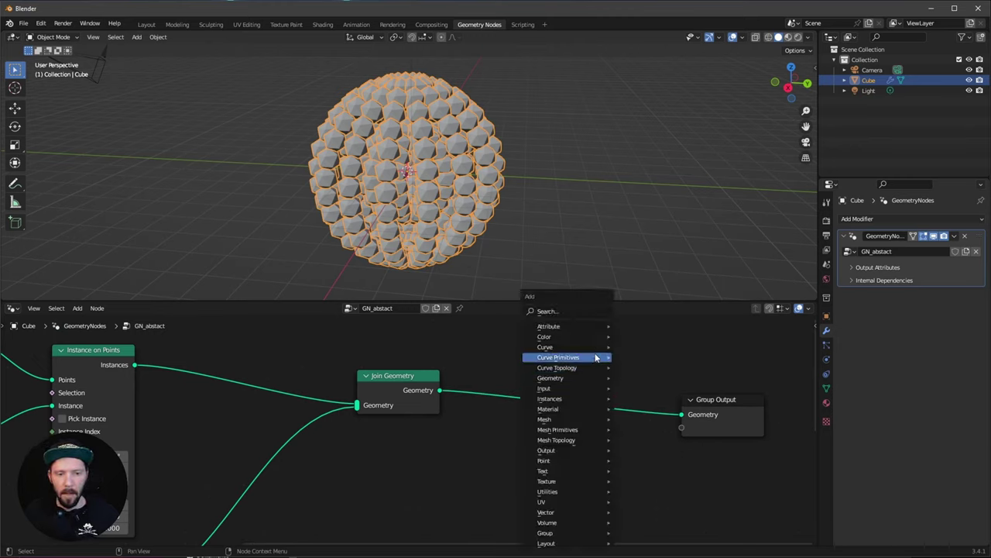
click(591, 310)
text(merge)
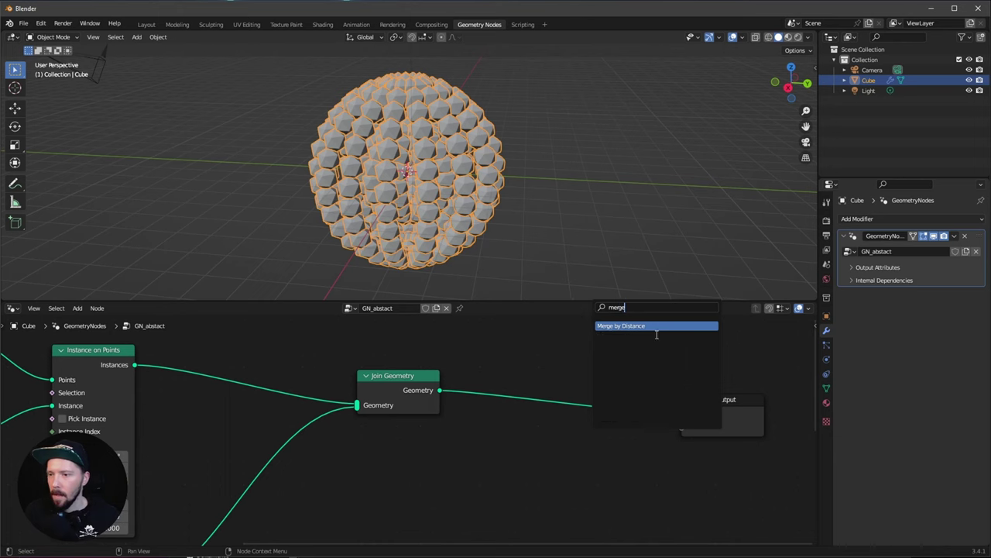
click(635, 326)
click(589, 399)
middle_drag(611, 434, 505, 437)
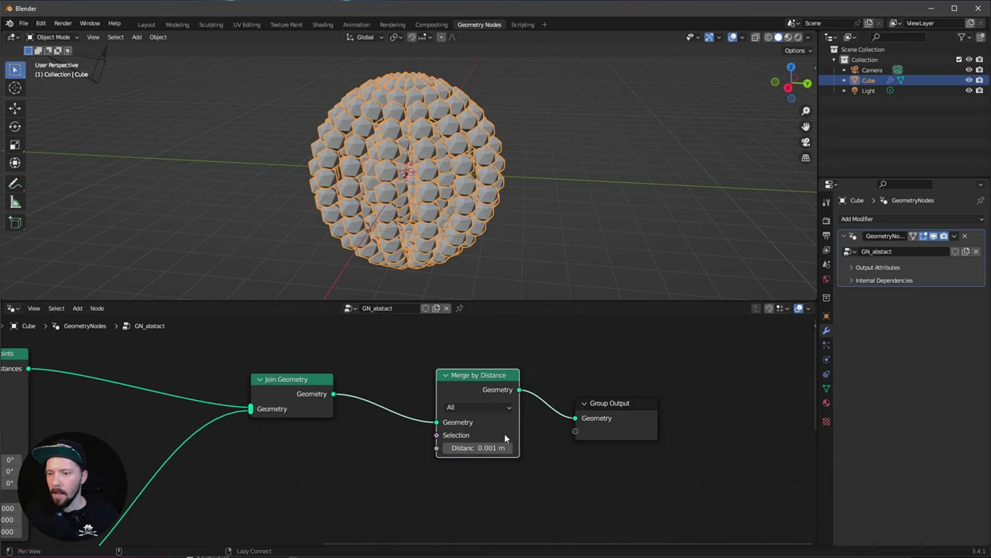
Step: Try a Merge by Distance value of 0.401 m and inspect the spheres in the viewport
drag(486, 449, 492, 451)
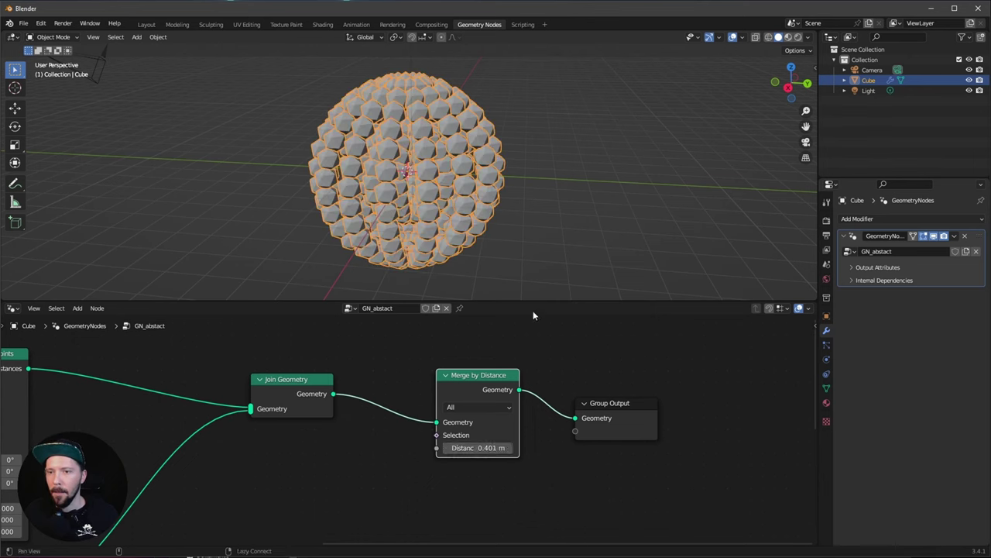
middle_drag(387, 219, 419, 210)
mouse_move(480, 227)
ctrl+middle_down()
mouse_move(483, 194)
mouse_move(492, 224)
ctrl+middle_up()
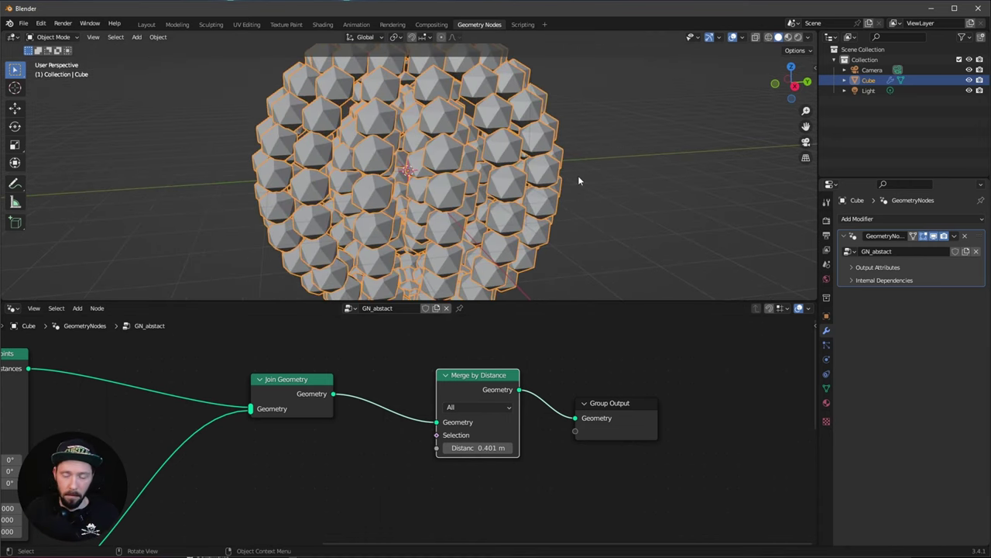
Step: Return the merge distance to 0.001 m and spread the nodes to leave room after Join Geometry
drag(679, 367, 512, 417)
drag(482, 379, 522, 380)
mouse_move(524, 448)
mouse_down()
mouse_move(542, 448)
mouse_move(524, 448)
mouse_up()
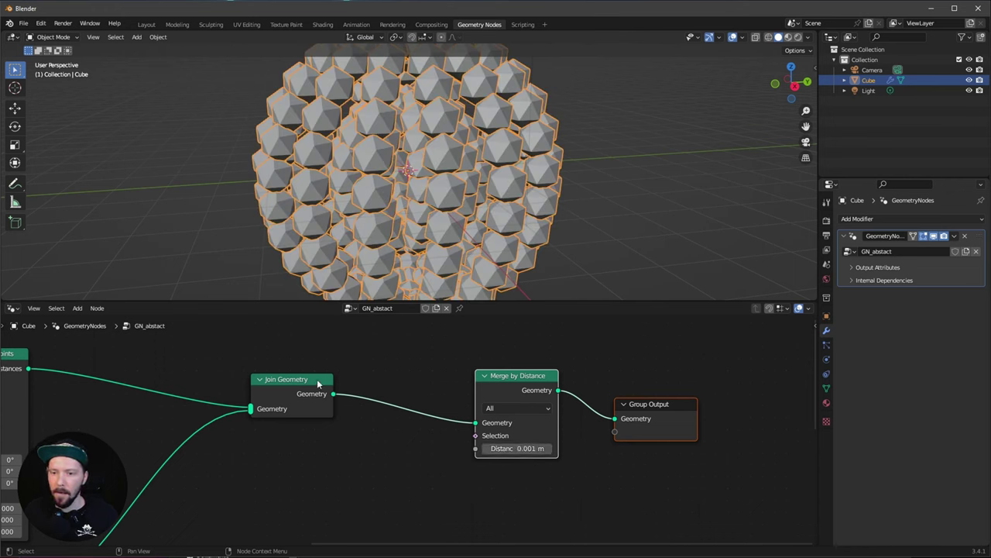
drag(318, 383, 295, 381)
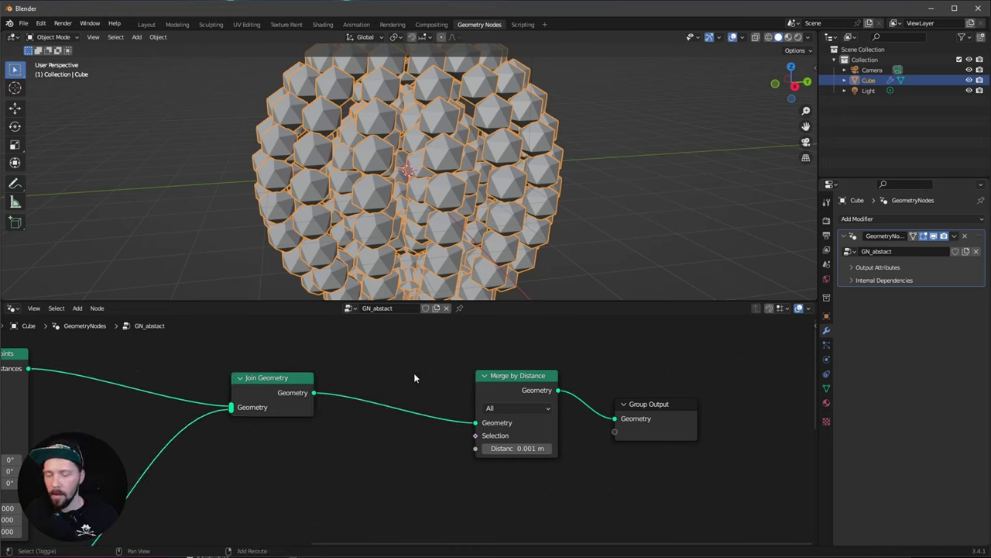
Step: Insert a Realize Instances node between Join Geometry and Merge by Distance
key(shift+a)
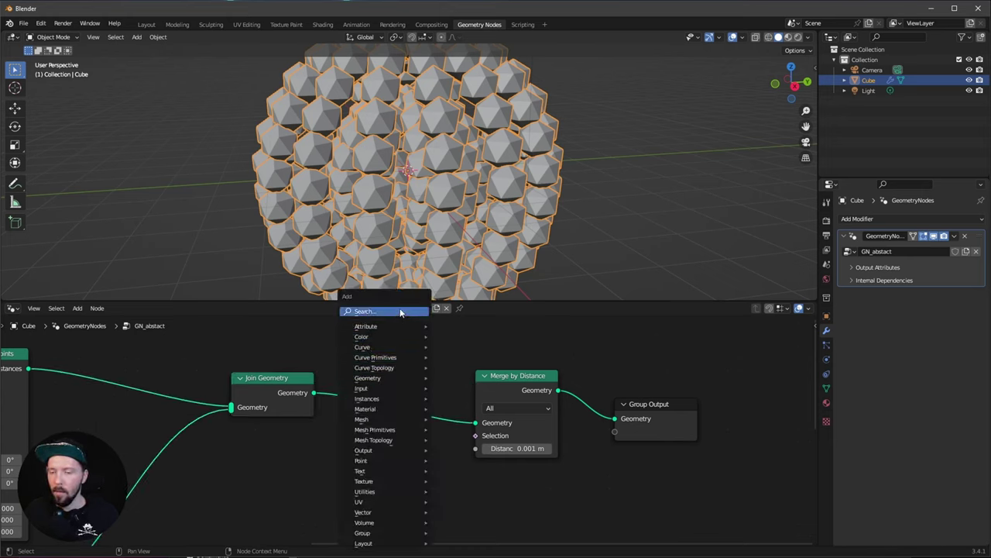
click(387, 312)
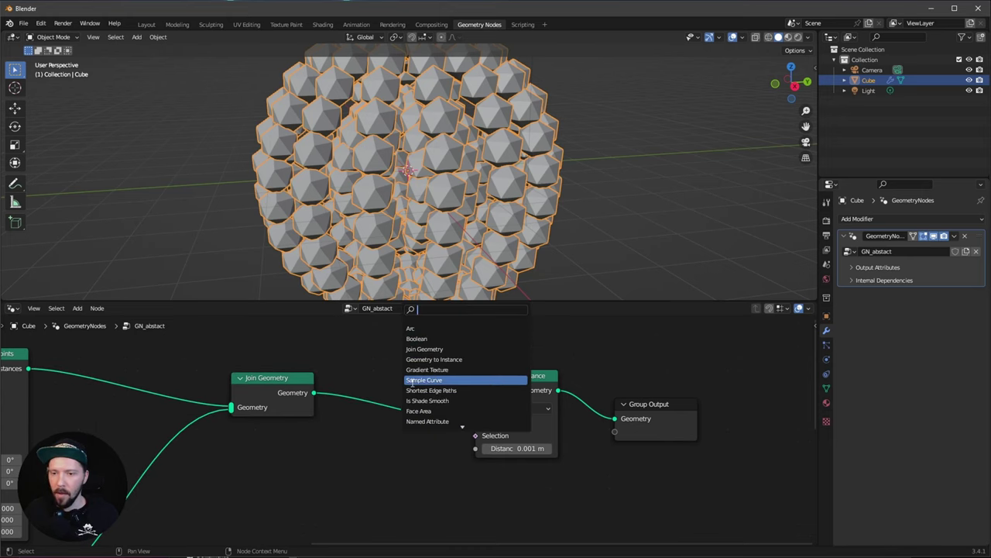
text(rea)
click(451, 329)
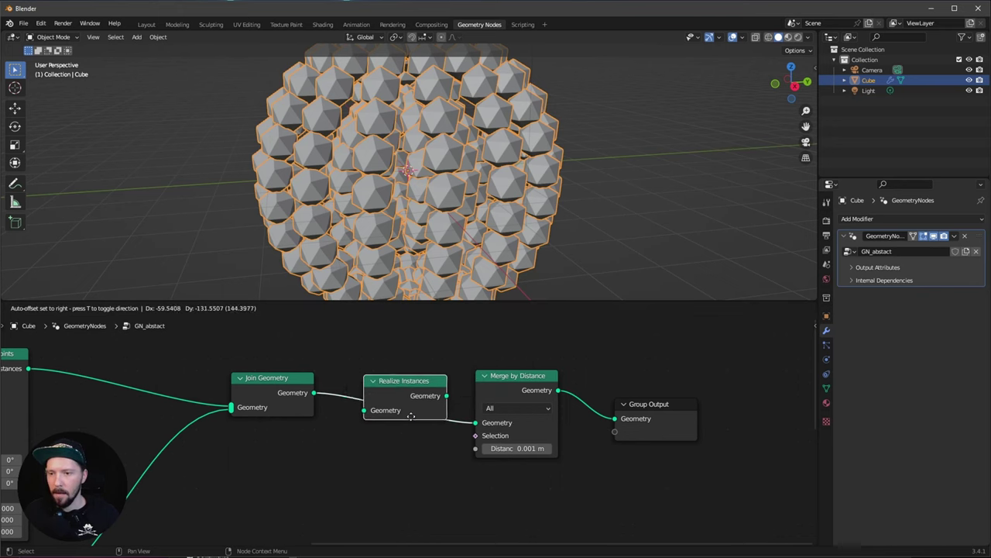
click(412, 416)
Step: Set the Merge by Distance node's distance to 0.8 m
middle_drag(551, 369, 474, 367)
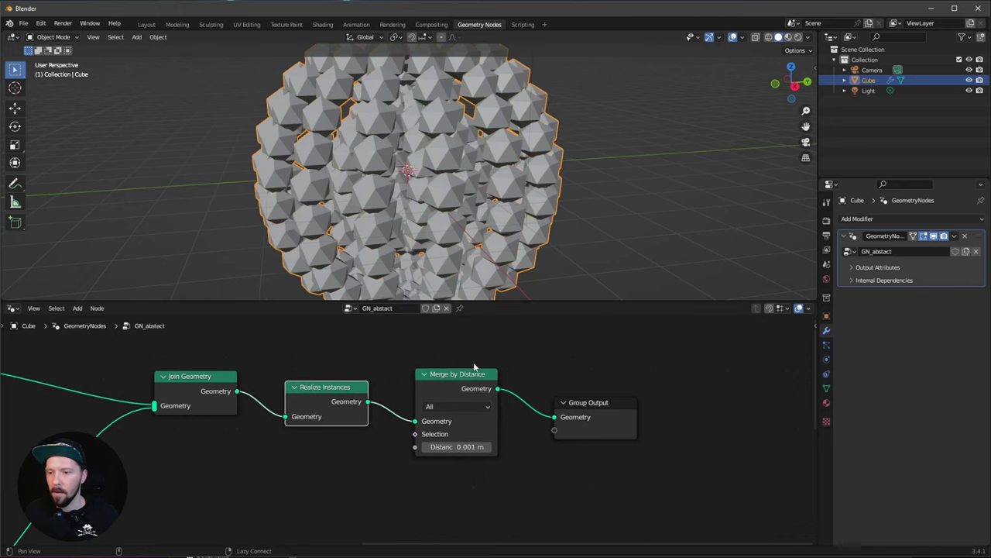
mouse_move(457, 446)
mouse_down()
mouse_move(504, 446)
mouse_move(450, 446)
mouse_move(474, 446)
mouse_up()
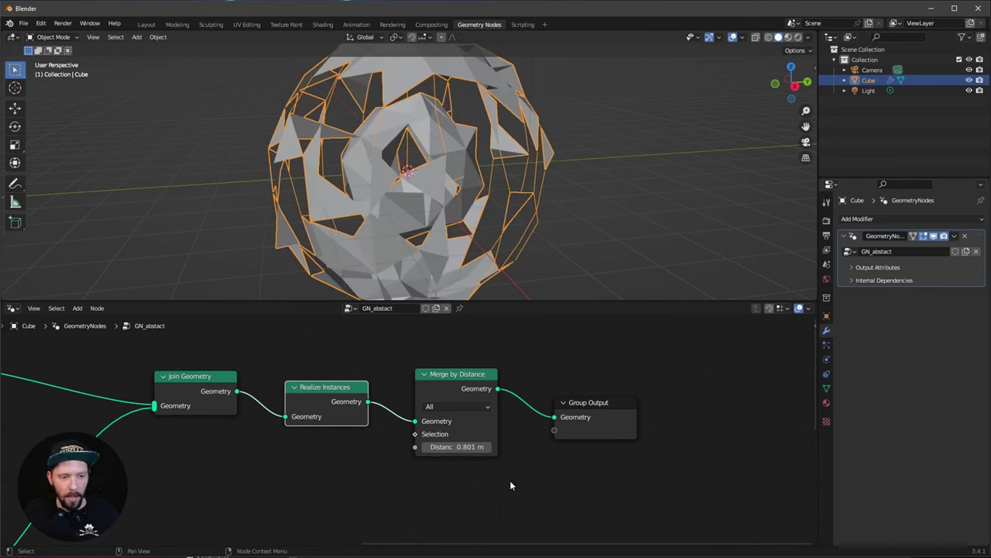
click(473, 446)
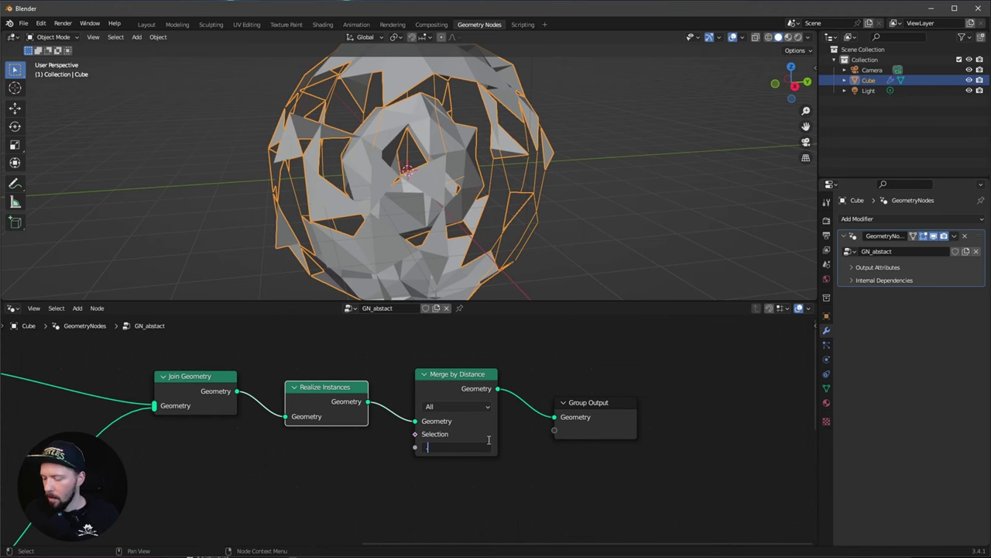
text(.8)
key(Return)
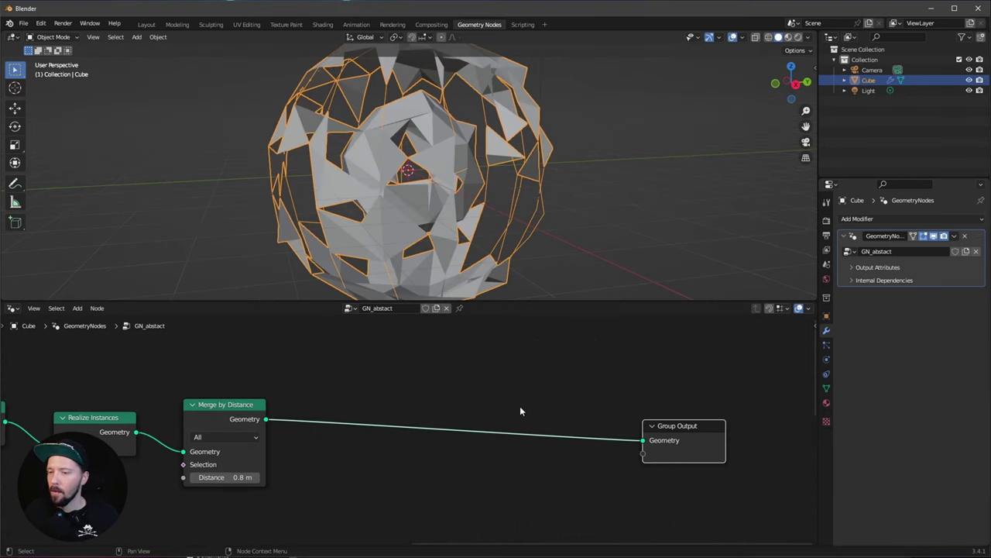
Step: Insert a Mesh to Volume node between Merge by Distance and Group Output
middle_drag(506, 380, 492, 387)
key(shift+a)
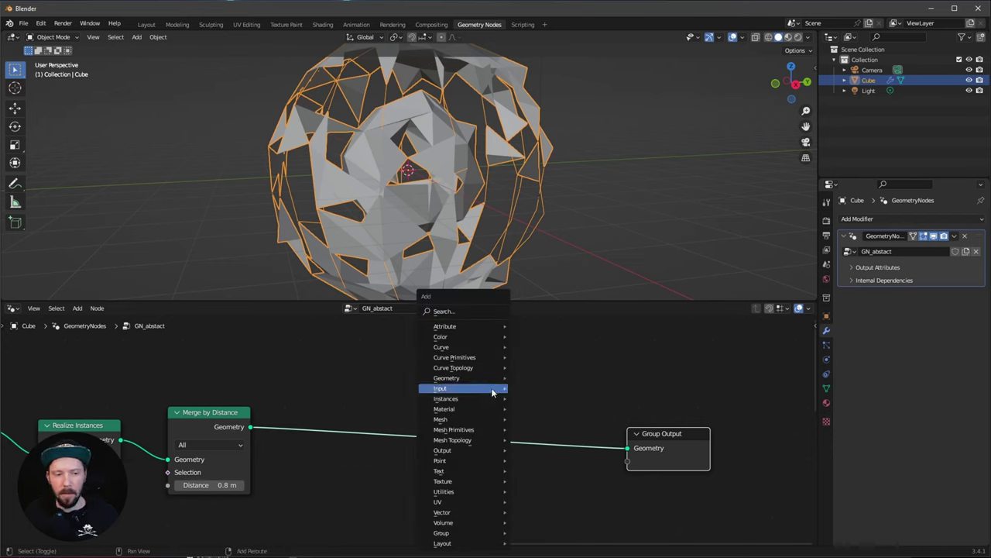
click(475, 309)
text(mseh)
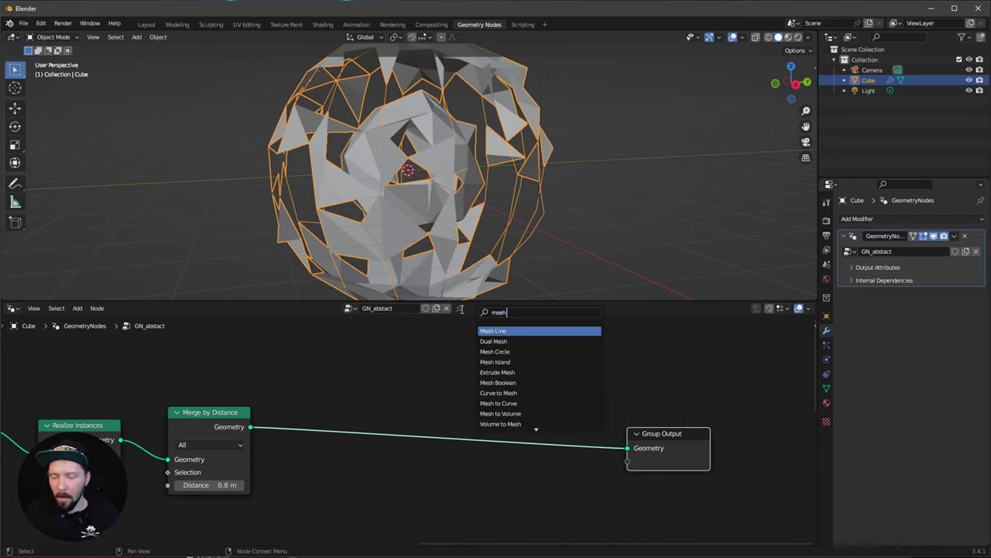
text( to)
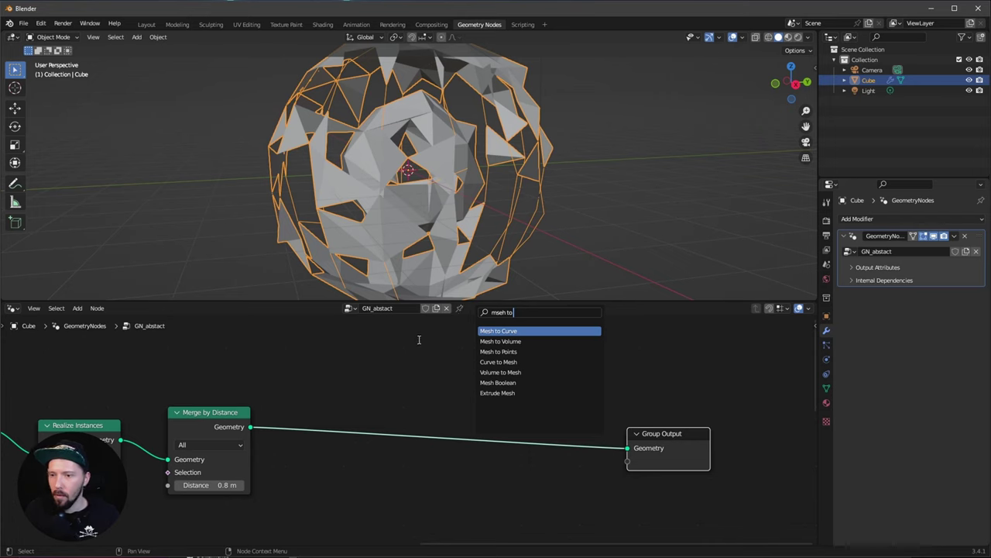
key(Down)
key(Return)
click(489, 430)
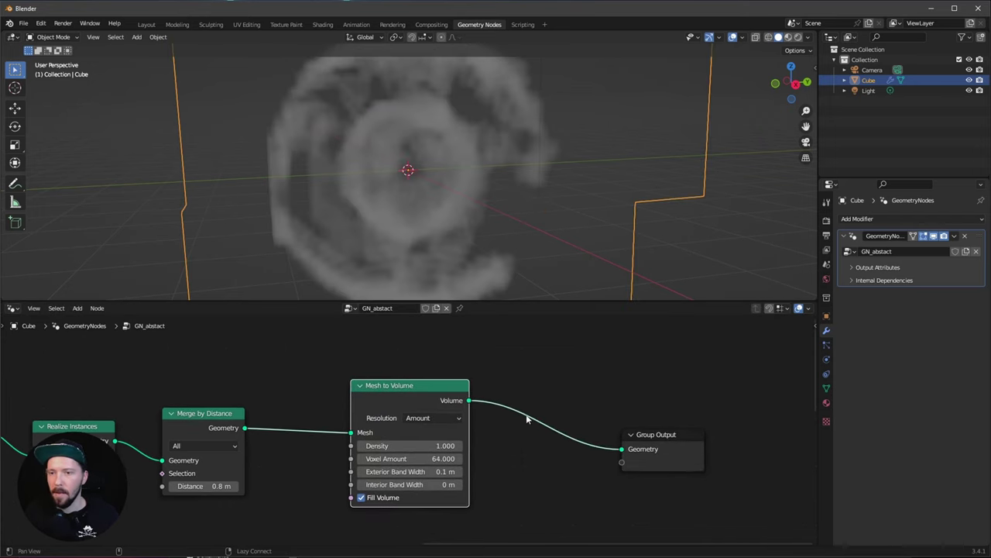
Step: Move Group Output farther along and insert a Volume to Mesh node between Mesh to Volume and Group Output
middle_drag(525, 233, 445, 250)
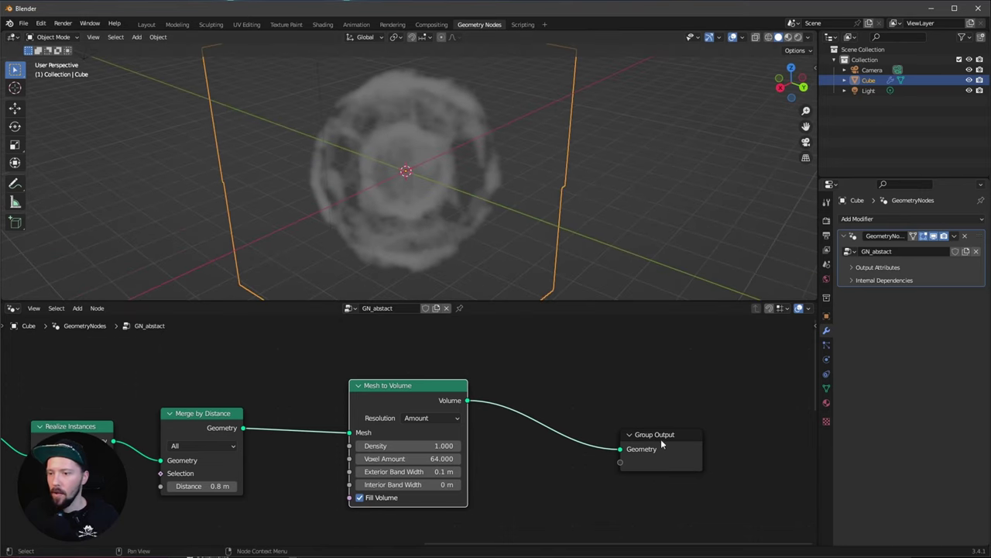
drag(662, 440, 765, 440)
alt+drag(633, 387, 519, 381)
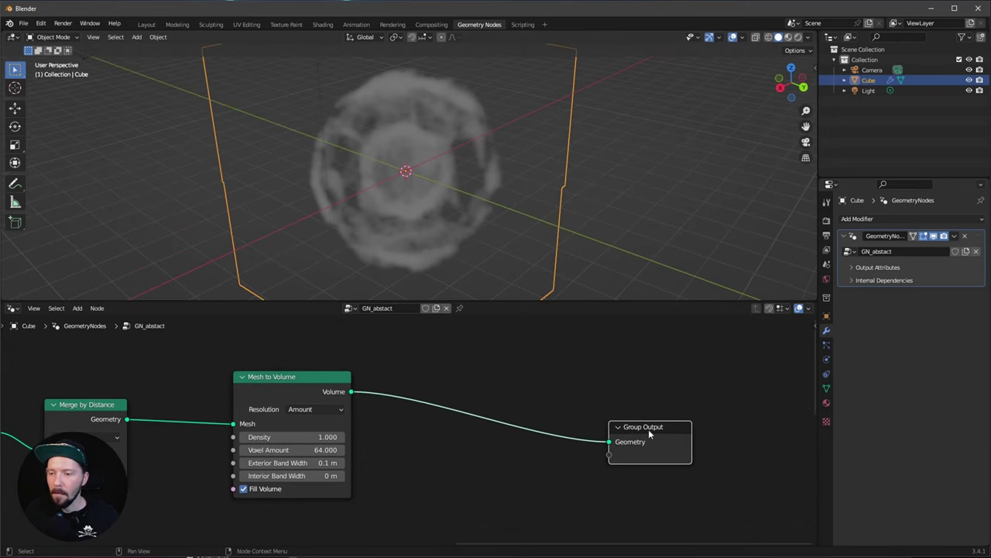
middle_drag(478, 372, 474, 376)
key(shift+a)
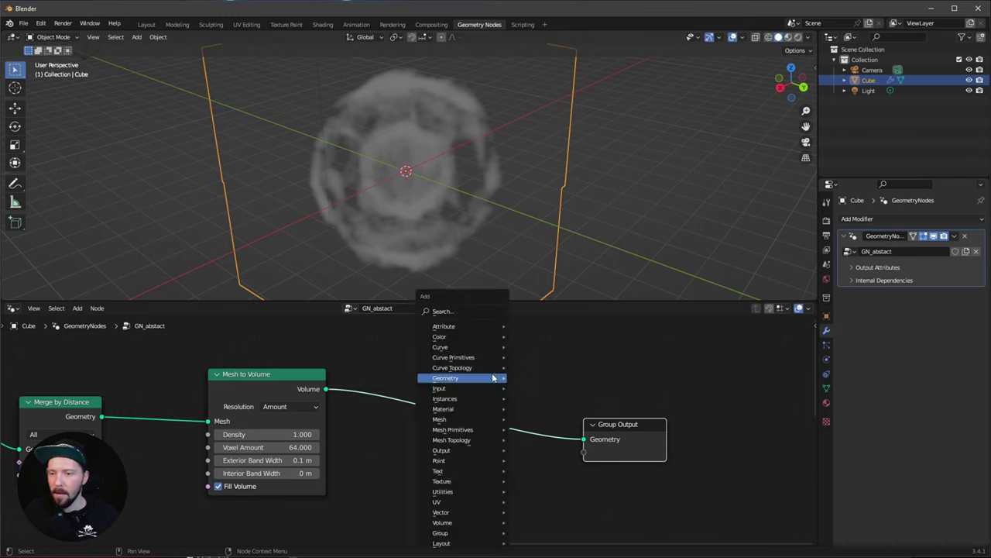
click(472, 310)
text(m)
key(BackSpace)
text(vol)
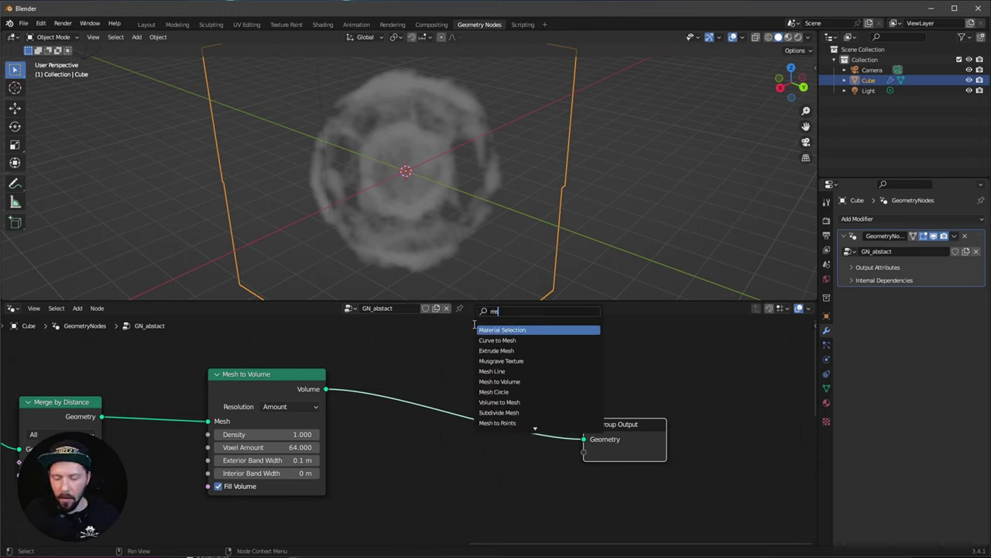
text(ume)
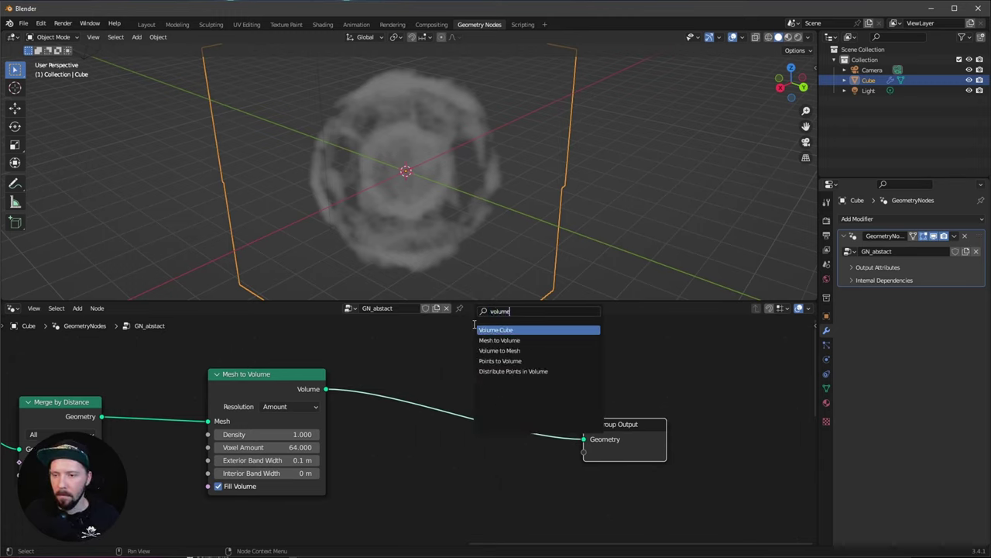
click(499, 350)
click(474, 416)
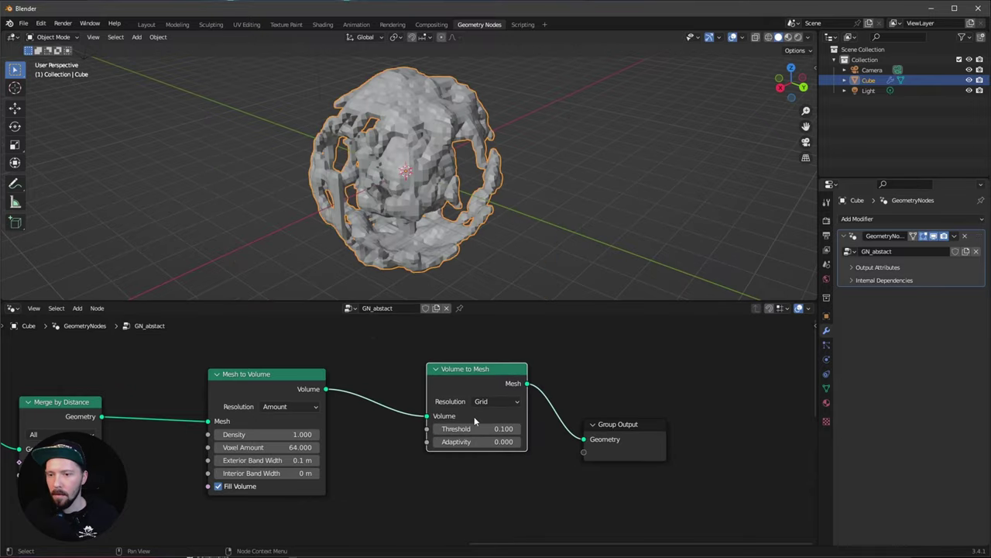
scroll(454, 196, up, 3)
alt+drag(414, 200, 449, 204)
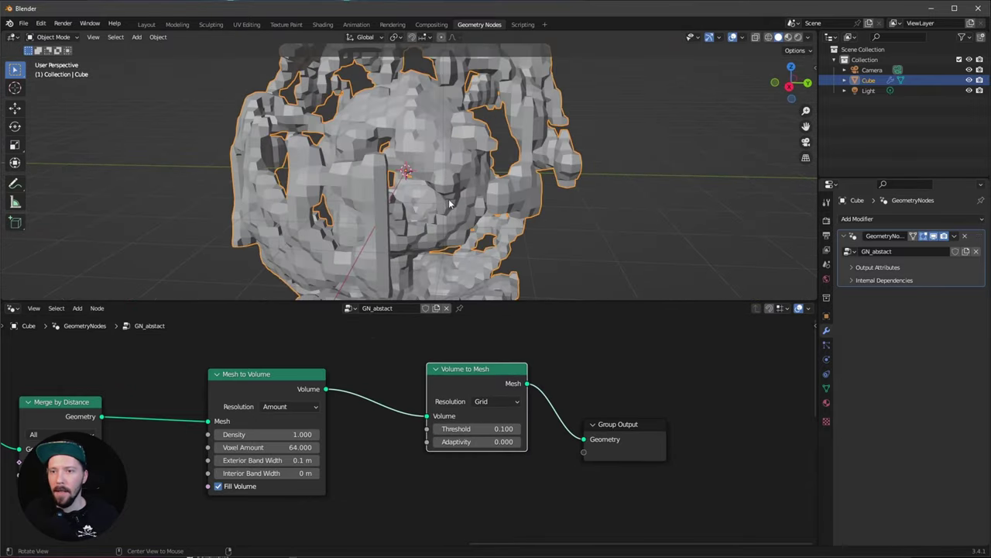
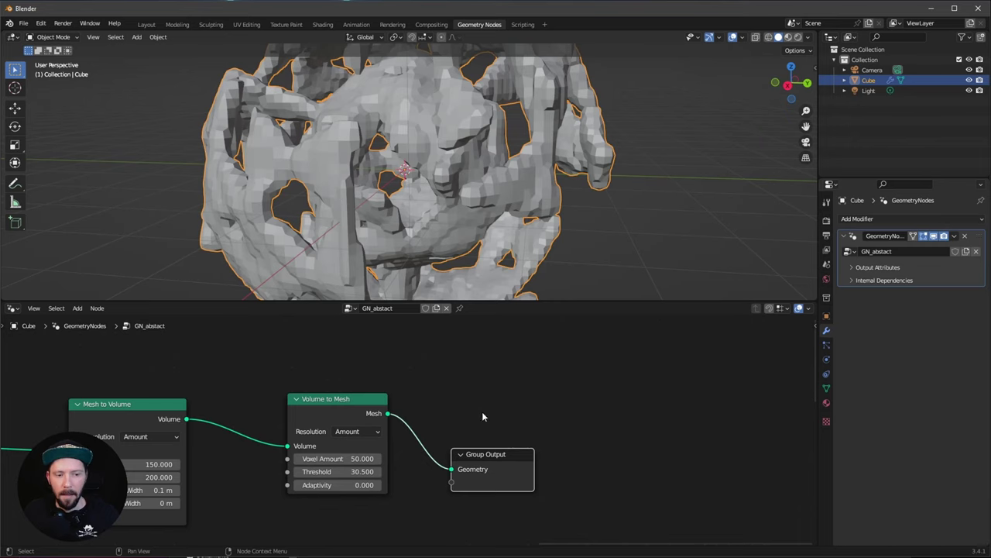
Step: Set the Volume to Mesh node's adaptivity to 1
click(331, 485)
text(1)
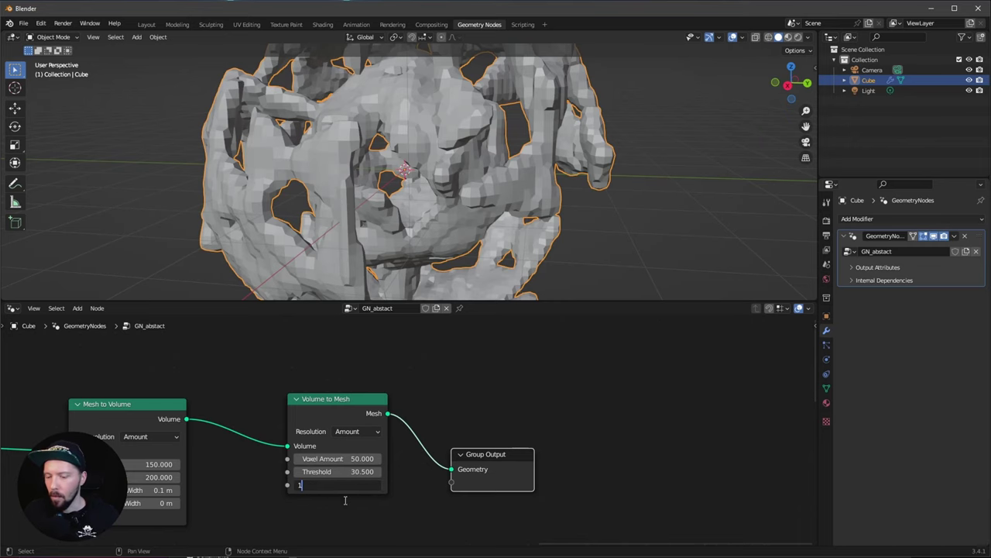
key(Return)
Step: Examine the simplified abstract mesh in the viewport from several angles, both close up and from farther away
middle_drag(499, 237, 450, 241)
scroll(475, 221, down, 5)
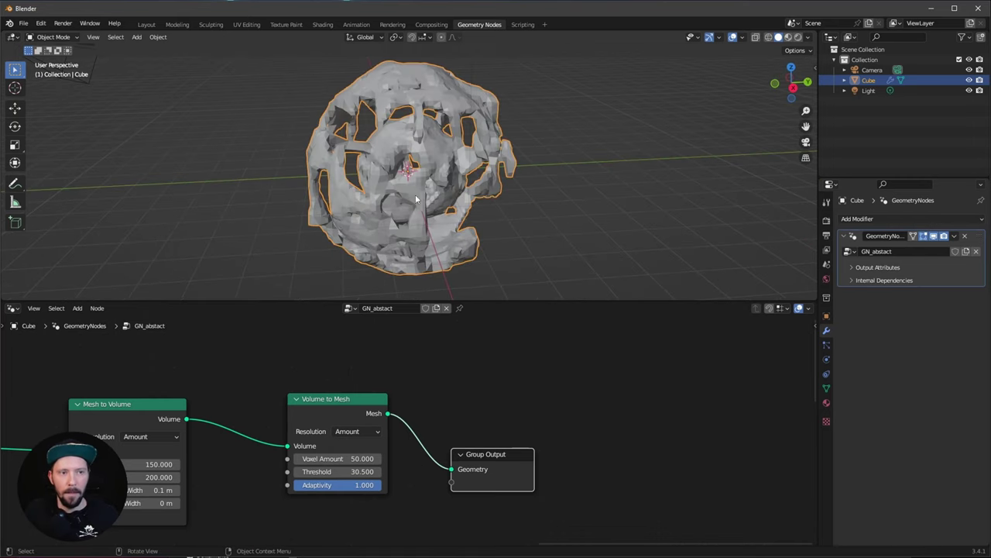
middle_drag(419, 200, 482, 93)
scroll(438, 204, up, 4)
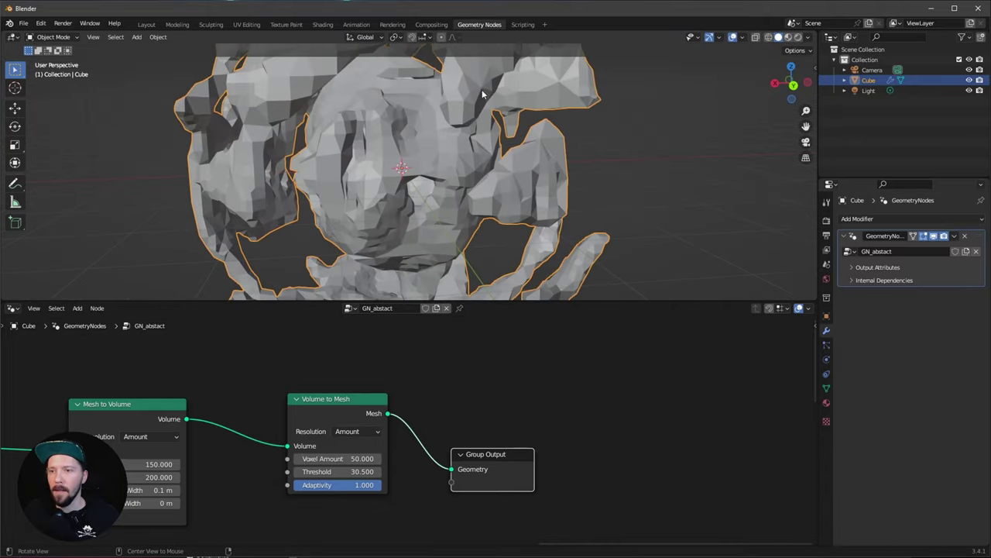
middle_drag(480, 149, 389, 131)
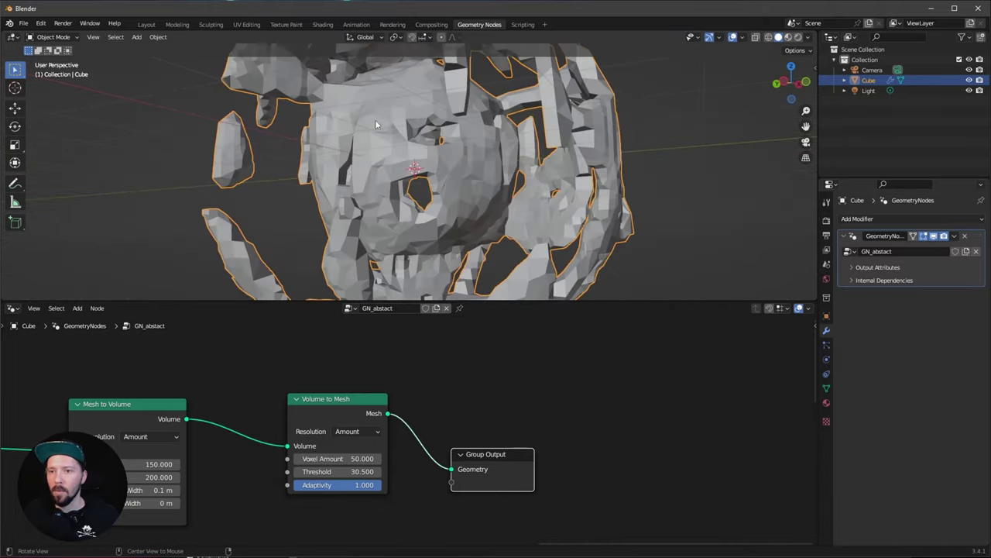
alt+drag(376, 124, 444, 185)
scroll(426, 188, down, 4)
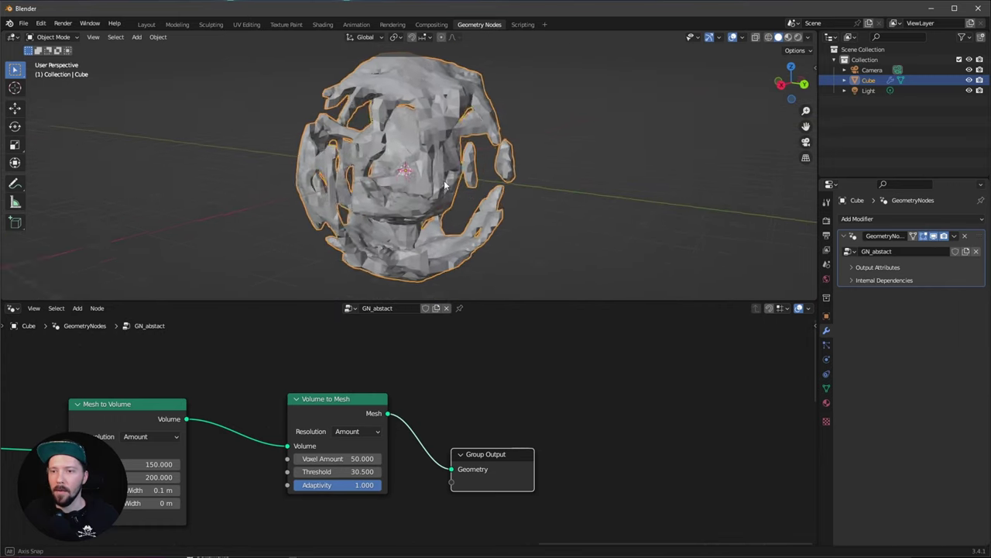
middle_drag(446, 184, 457, 193)
Step: Insert a Set Shade Smooth node between Volume to Mesh and Group Output
middle_drag(572, 407, 478, 413)
key(shift+a)
click(465, 312)
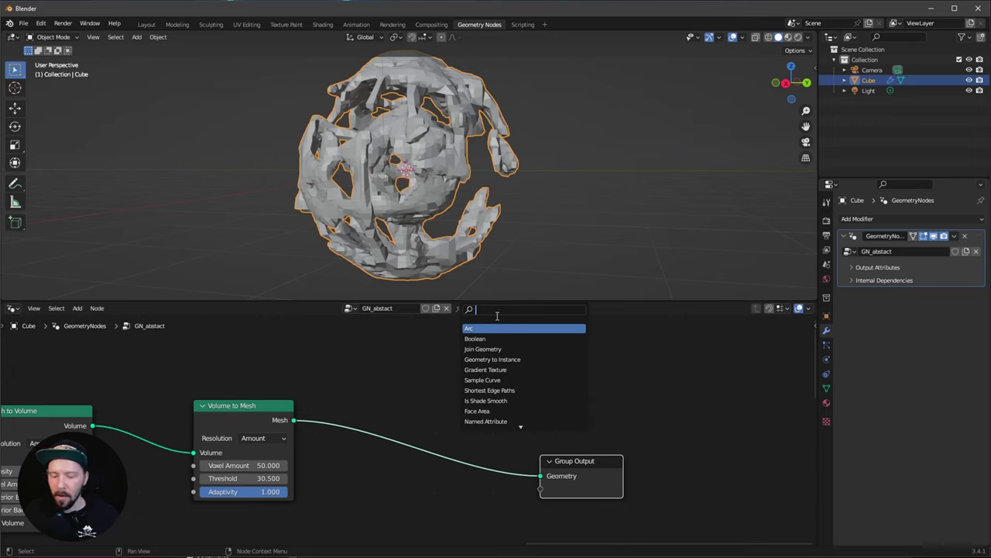
text(sm)
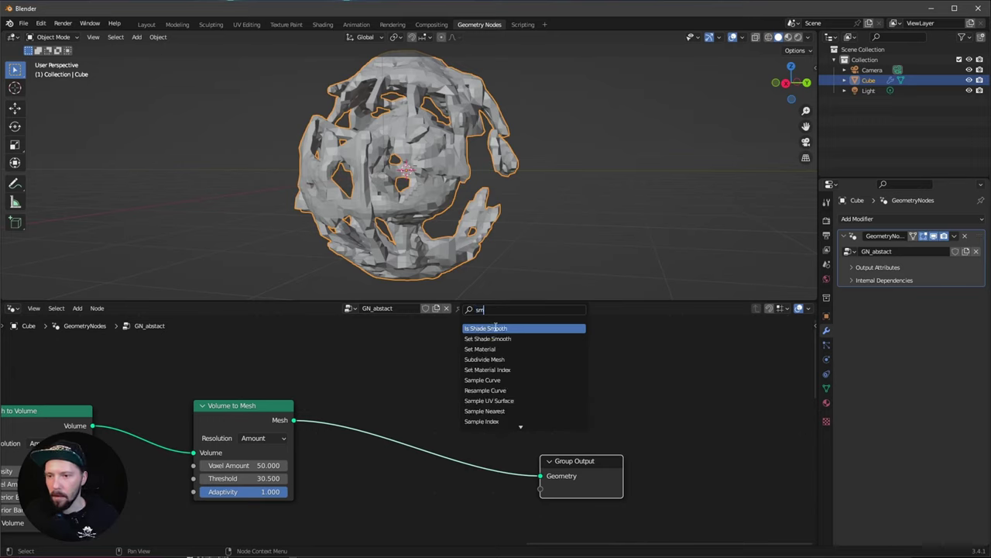
click(496, 338)
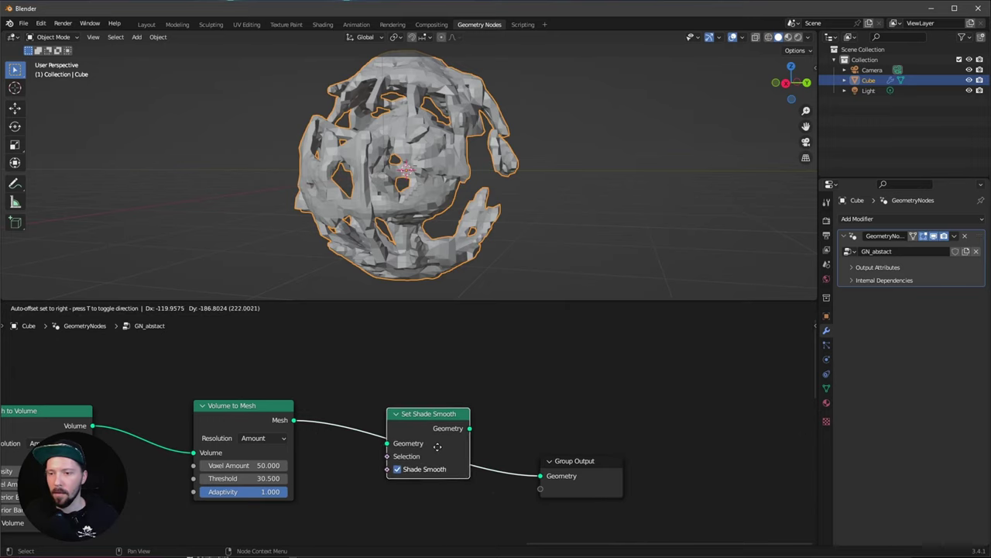
click(433, 423)
mouse_move(445, 182)
middle_down()
mouse_move(425, 208)
mouse_move(416, 201)
mouse_move(421, 208)
middle_up()
Step: Insert a Subdivision Surface node between Set Shade Smooth and Group Output and set its level to 2
drag(563, 481, 690, 464)
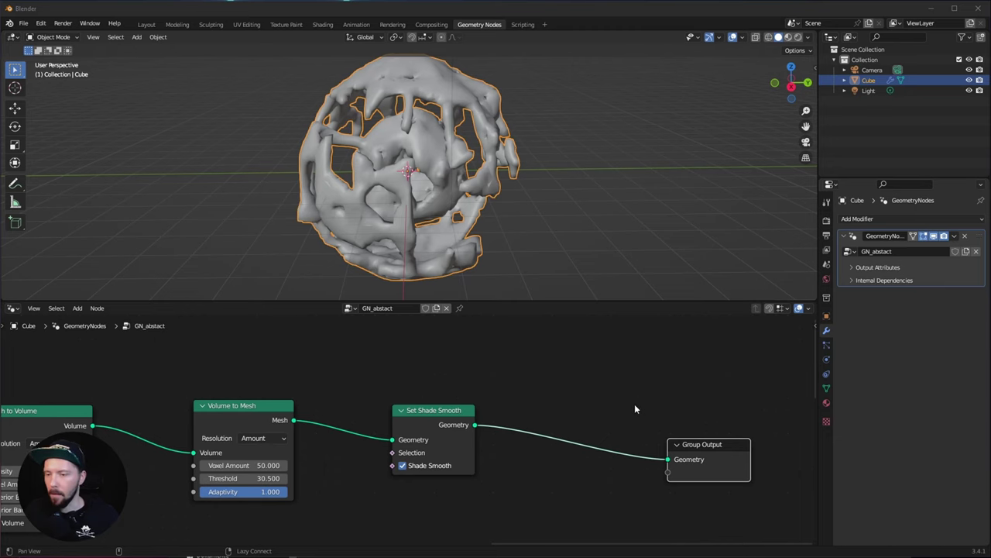
middle_drag(635, 407, 556, 398)
key(shift+a)
click(522, 311)
text(sub)
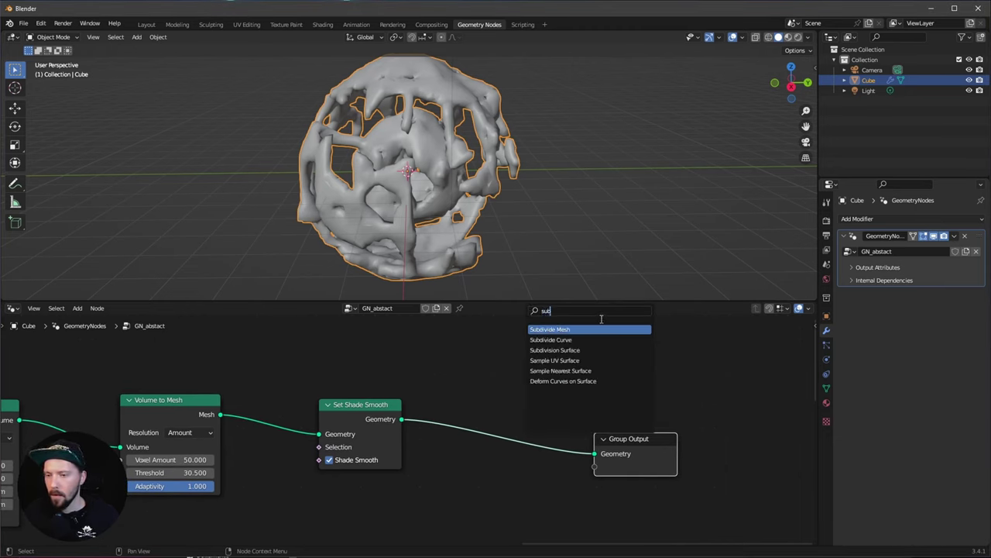
click(555, 349)
click(545, 451)
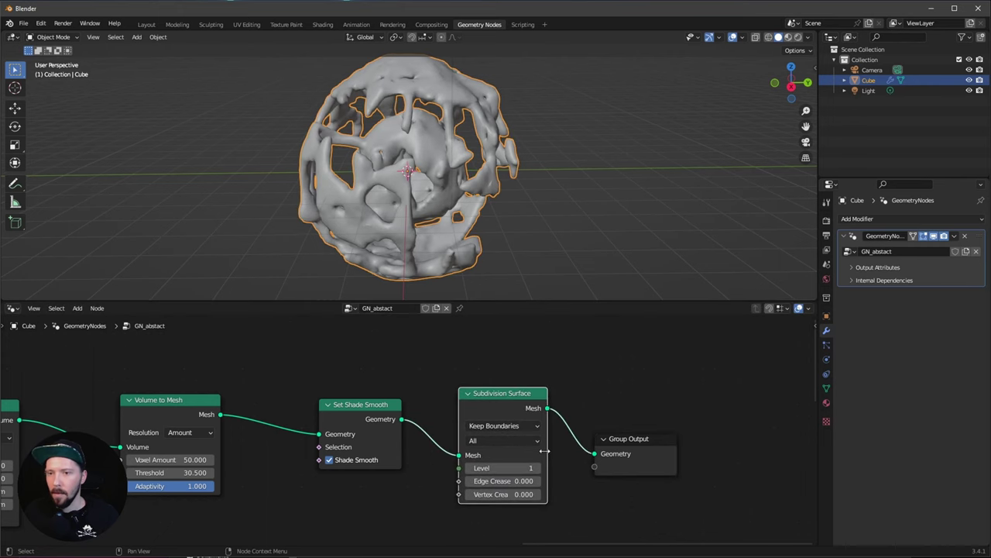
click(538, 468)
middle_drag(500, 245, 399, 237)
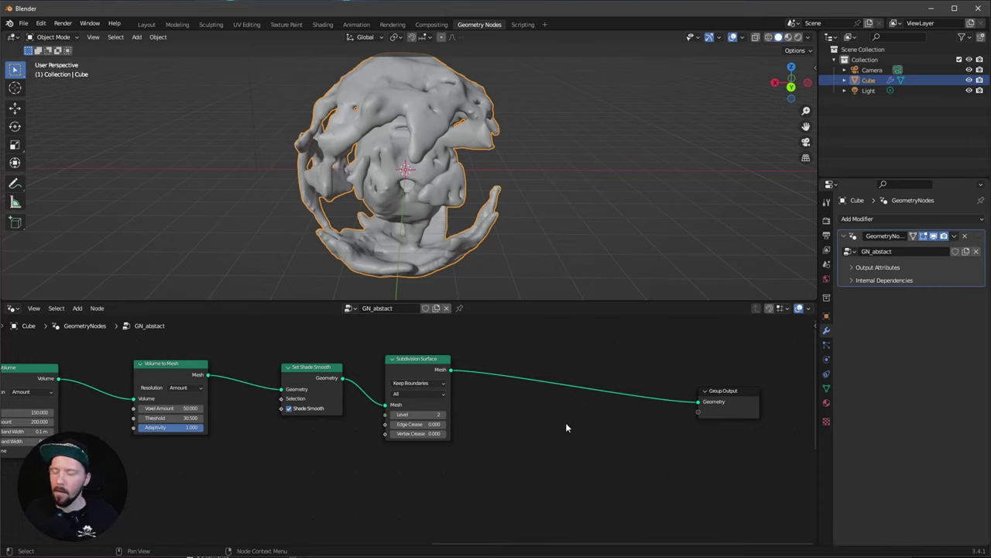
Step: Insert a Set Position node between Subdivision Surface and Group Output
key(shift+a)
click(539, 312)
text(set po)
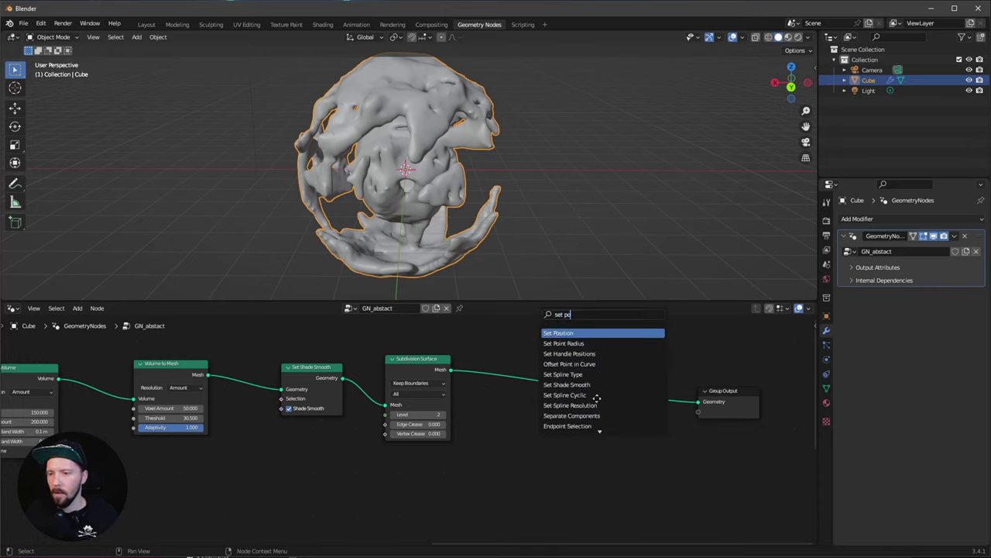
key(Return)
click(600, 381)
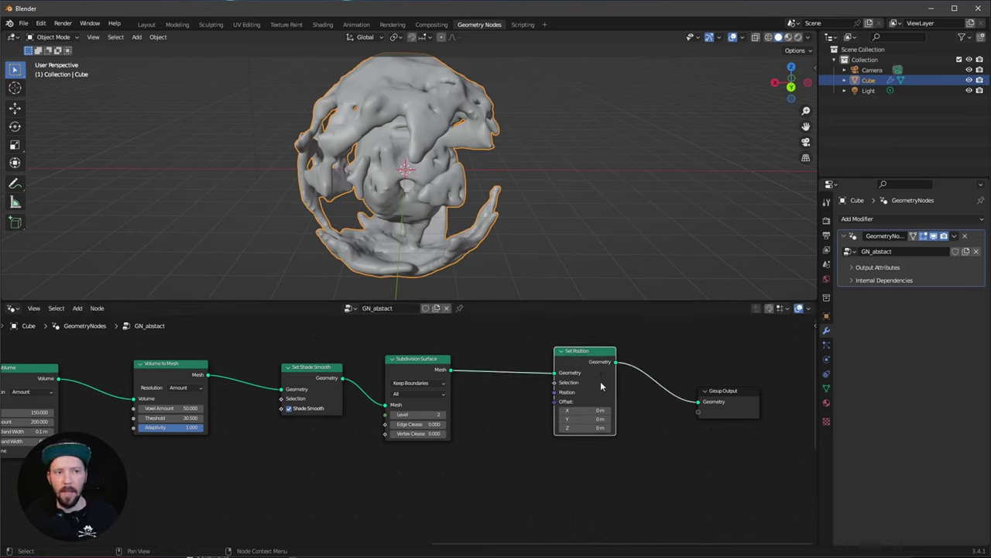
middle_drag(601, 381, 626, 349)
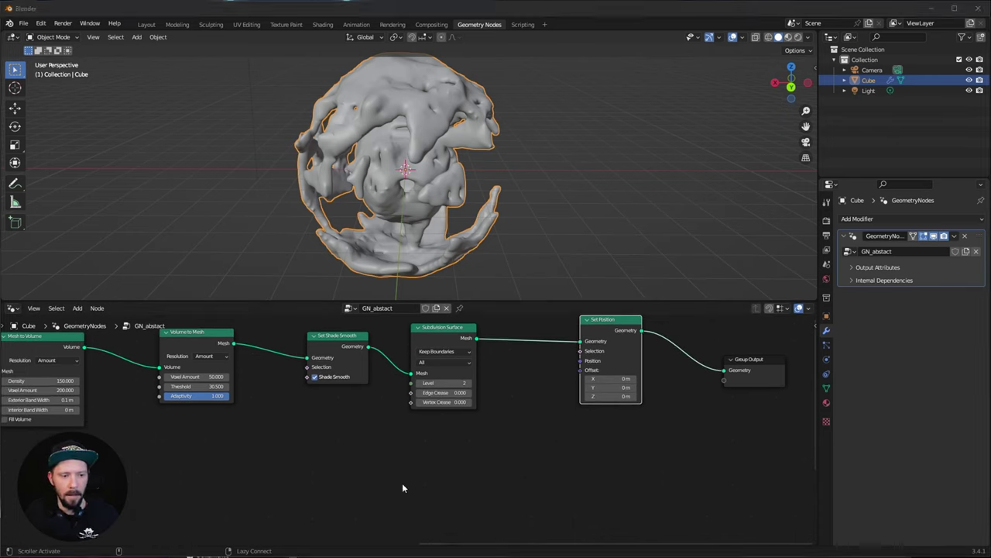
Step: Add a Noise Texture node below the node chain and connect its Color output to the Set Position offset
middle_drag(542, 471, 550, 444)
key(shift+a)
click(472, 310)
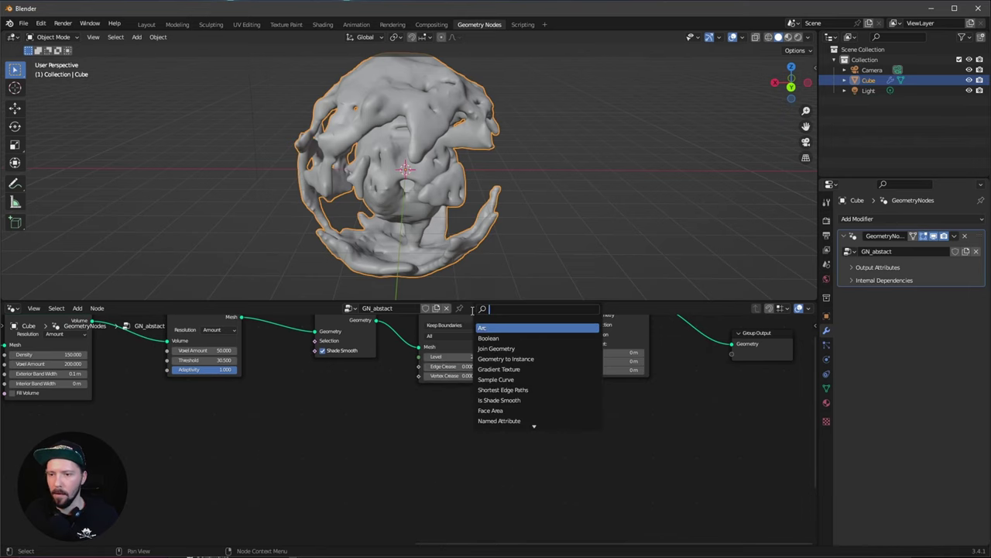
text(no)
click(521, 327)
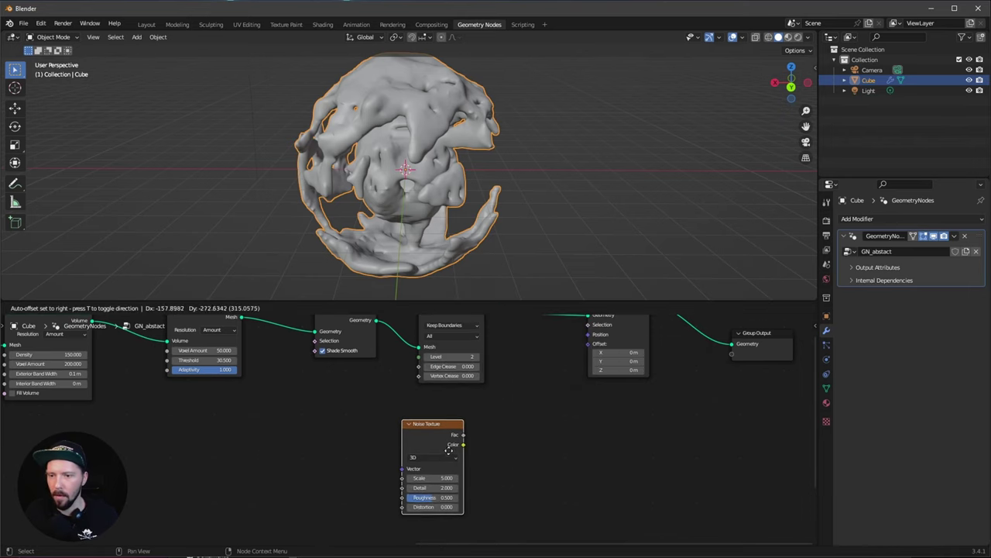
click(501, 454)
middle_drag(501, 454, 402, 462)
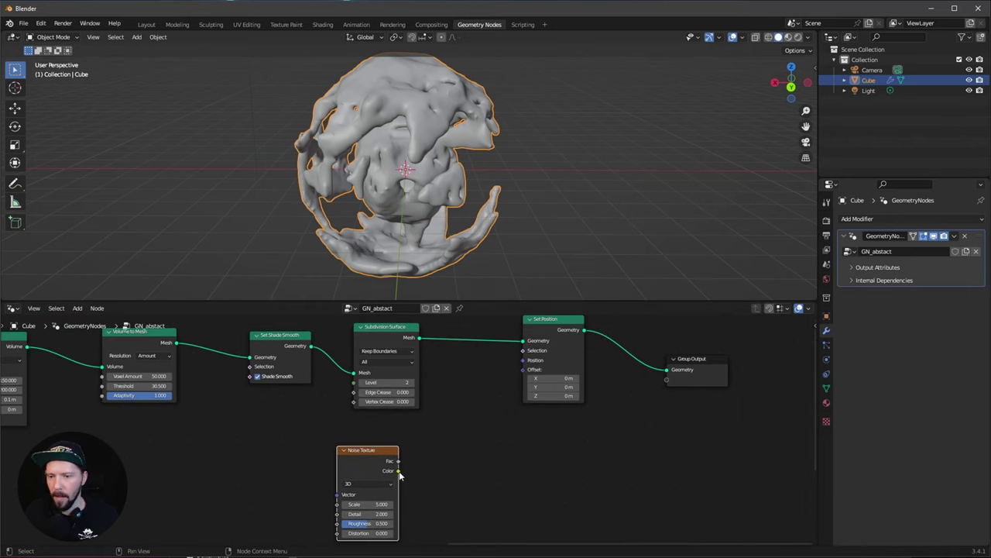
drag(398, 470, 522, 377)
middle_drag(495, 226, 446, 221)
middle_drag(386, 403, 415, 431)
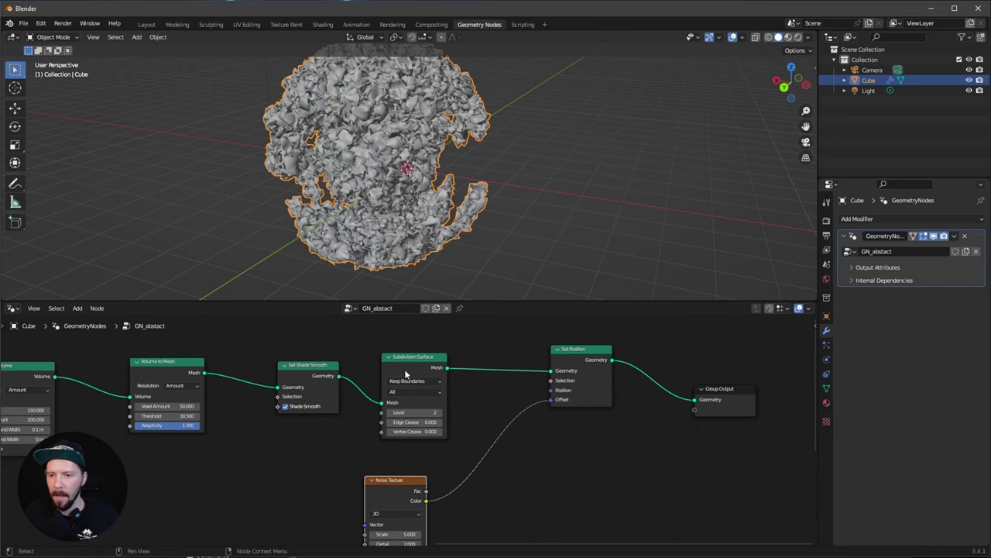
Step: Mute the Subdivision Surface node and inspect the displaced mesh without it
scroll(453, 355, up, 2)
middle_drag(482, 385, 431, 407)
drag(370, 370, 365, 370)
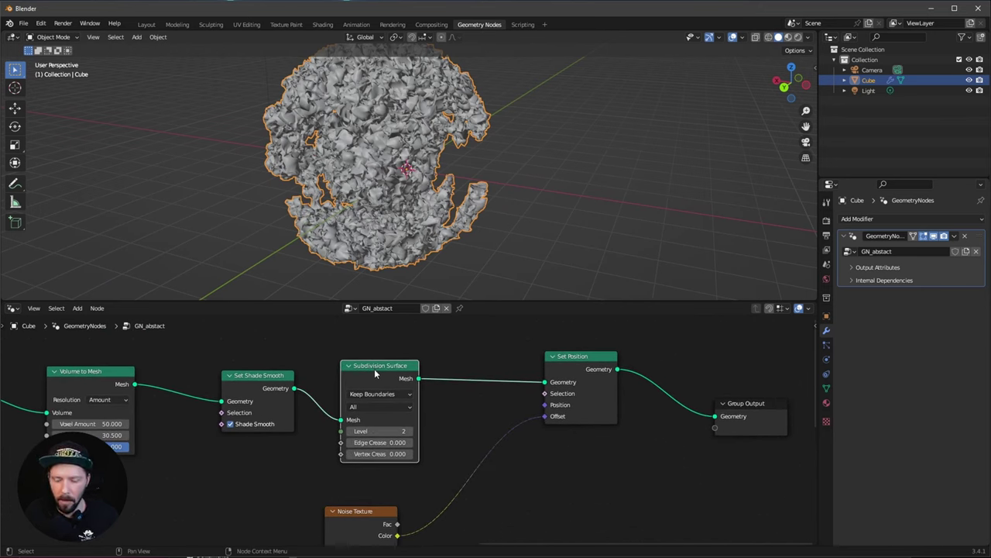
key(m)
mouse_move(409, 232)
middle_down()
mouse_move(401, 236)
mouse_move(410, 239)
middle_up()
middle_drag(442, 462, 435, 414)
middle_drag(409, 203, 407, 203)
middle_drag(433, 420, 425, 409)
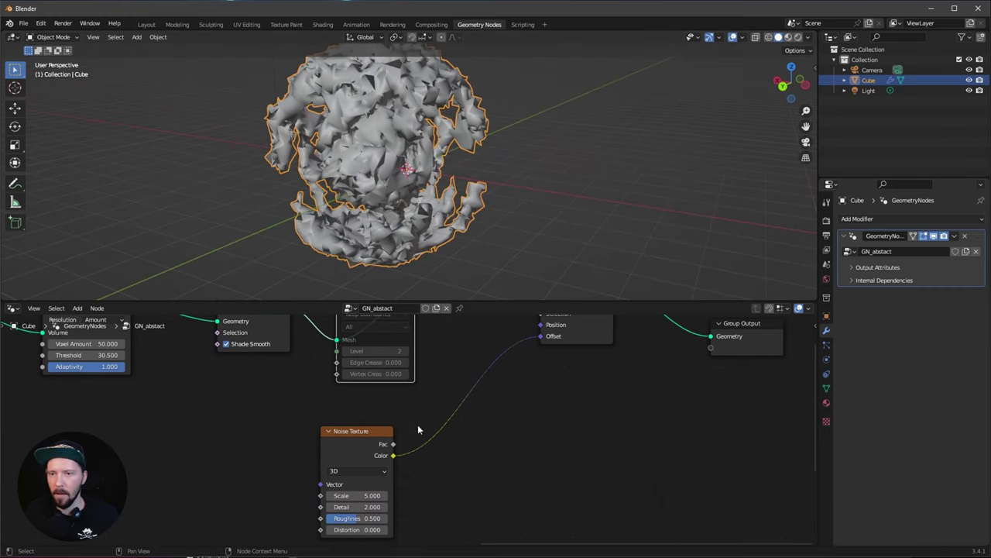
middle_drag(399, 213, 391, 219)
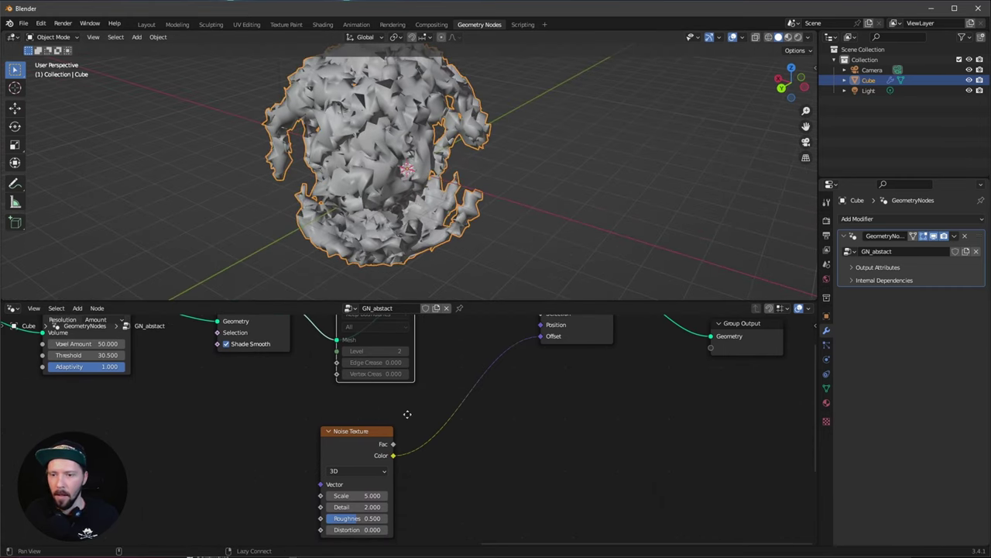
middle_drag(407, 411, 416, 390)
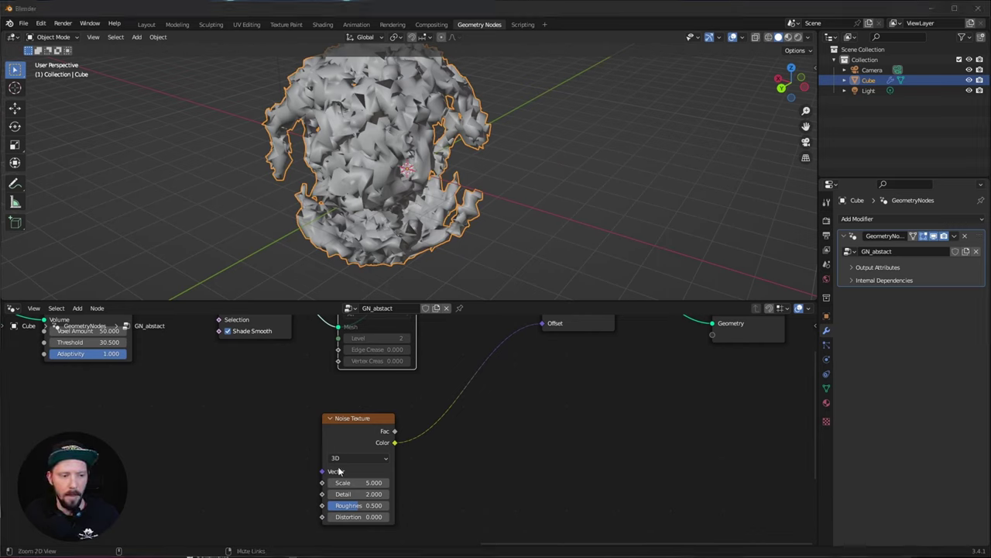
Step: Set the Noise Texture's scale to 0.8, roughness to 0 and distortion to -0.2
click(366, 483)
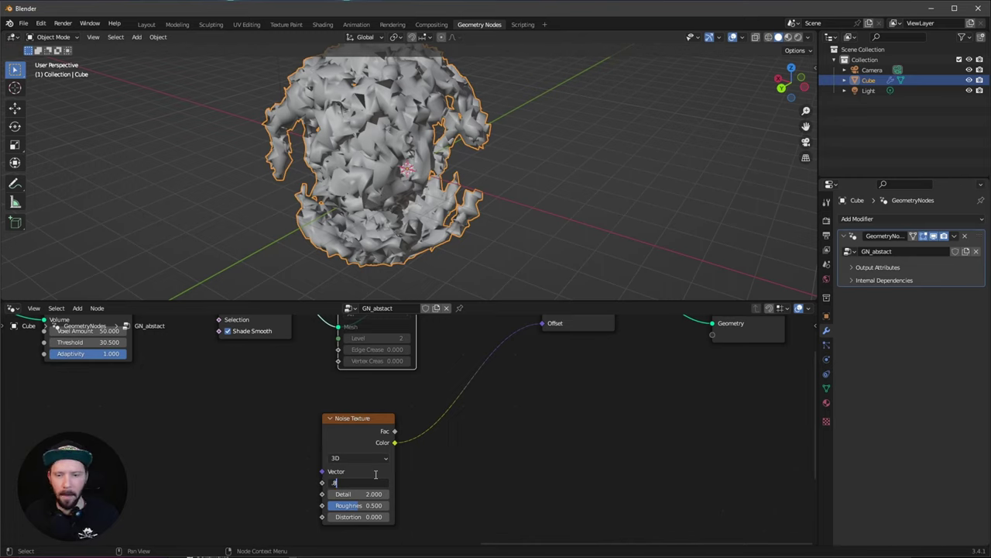
text(.8)
key(Tab)
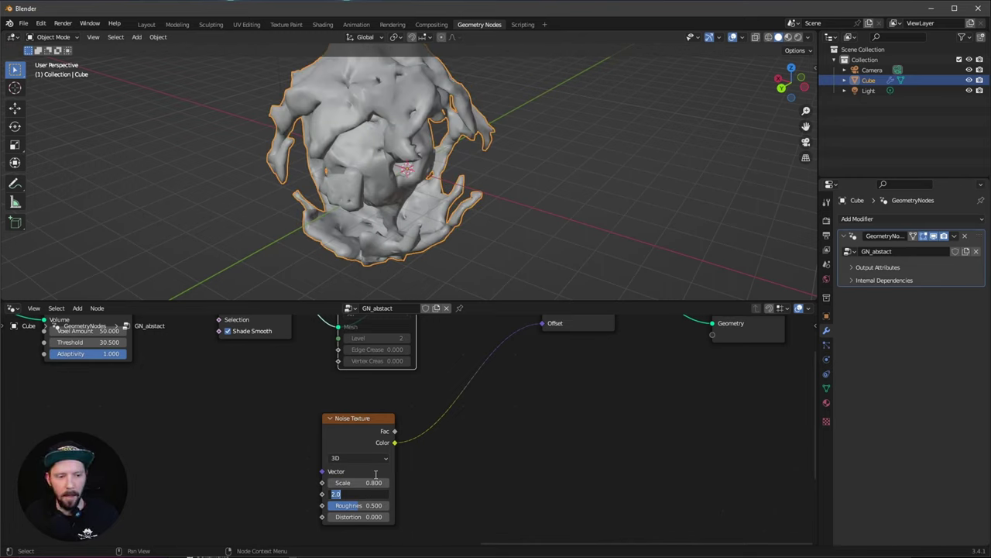
key(Tab)
key(Tab)
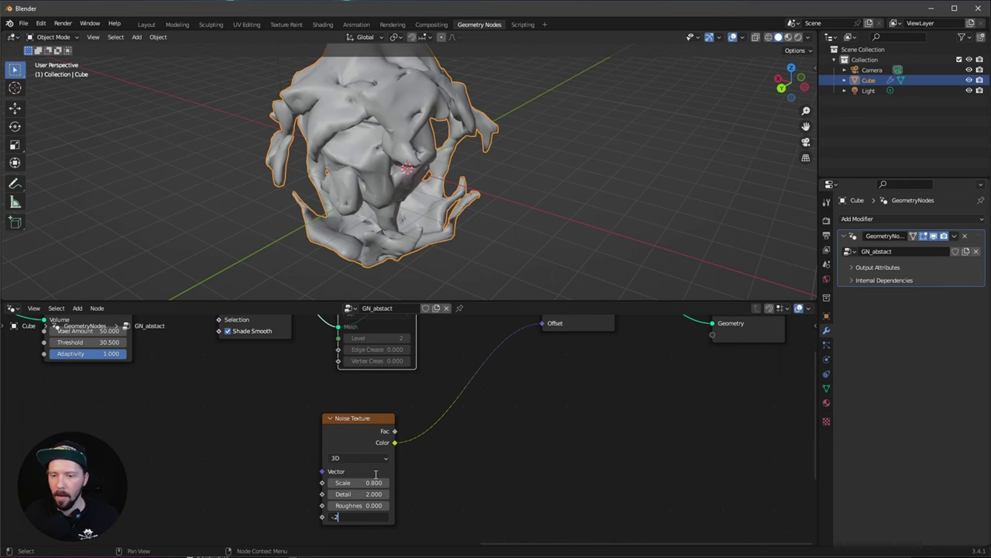
key(Return)
Step: Toggle the Noise Texture node's muting to compare the mesh's position with and without the noise offset
middle_drag(427, 386, 368, 443)
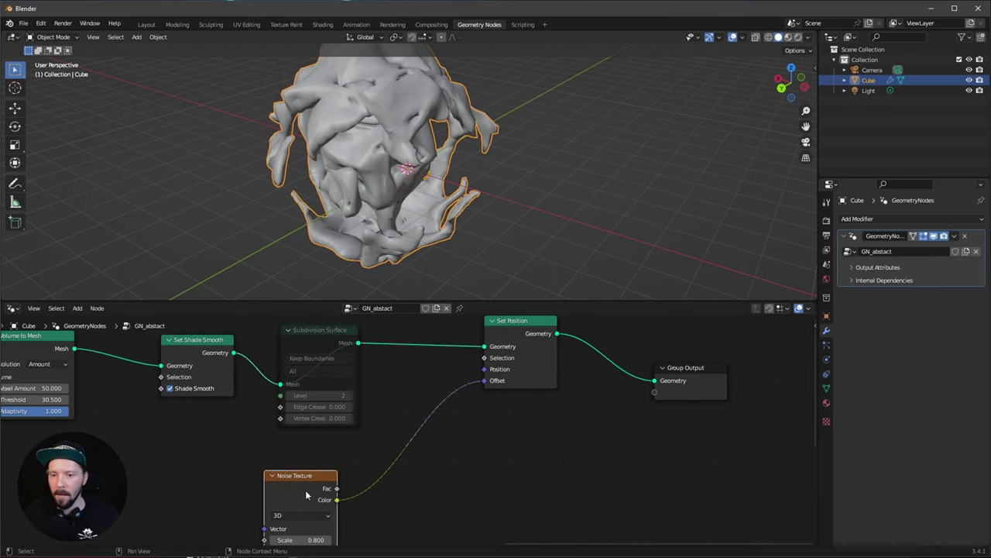
key(m)
key(m)
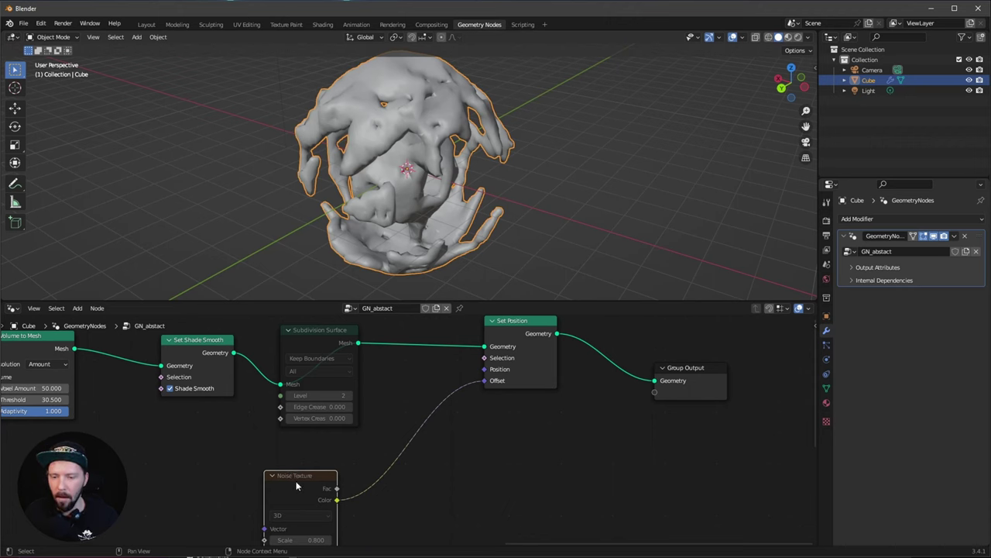
key(m)
Step: Insert a Vector Math node in Add mode between the Noise Texture's Color output and the Set Position offset
key(shift+a)
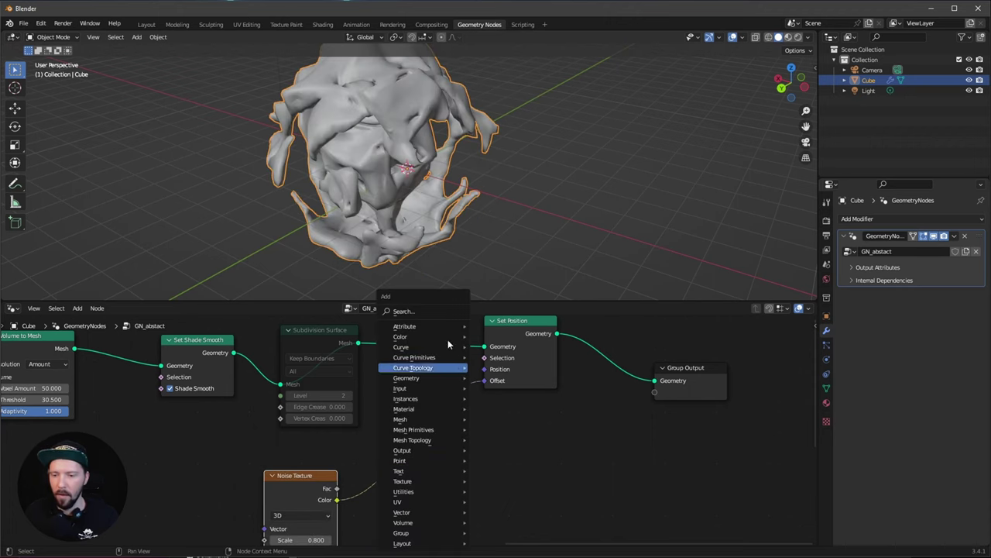
text(vie)
text(c)
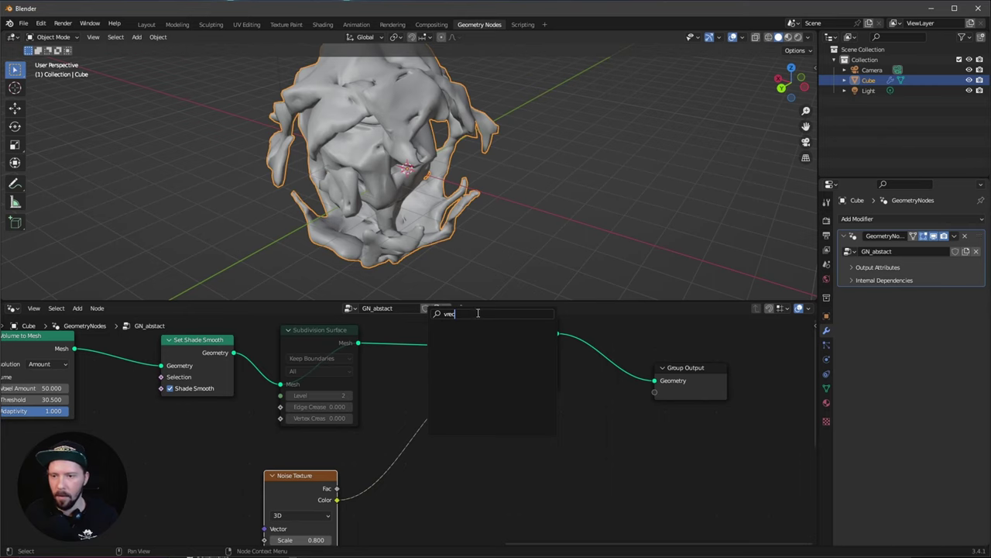
drag(477, 313, 413, 327)
text(vect)
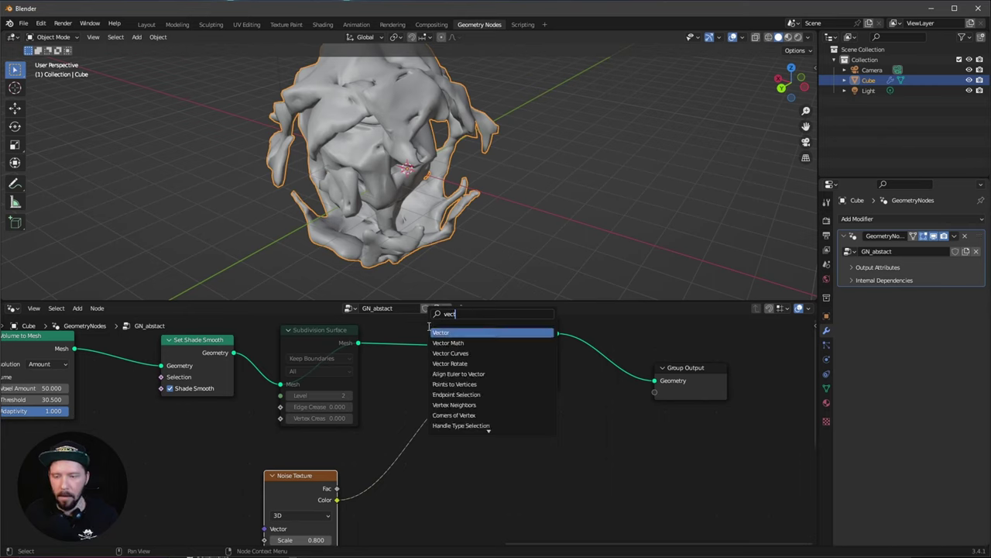
click(482, 343)
click(439, 443)
alt+drag(498, 461, 504, 420)
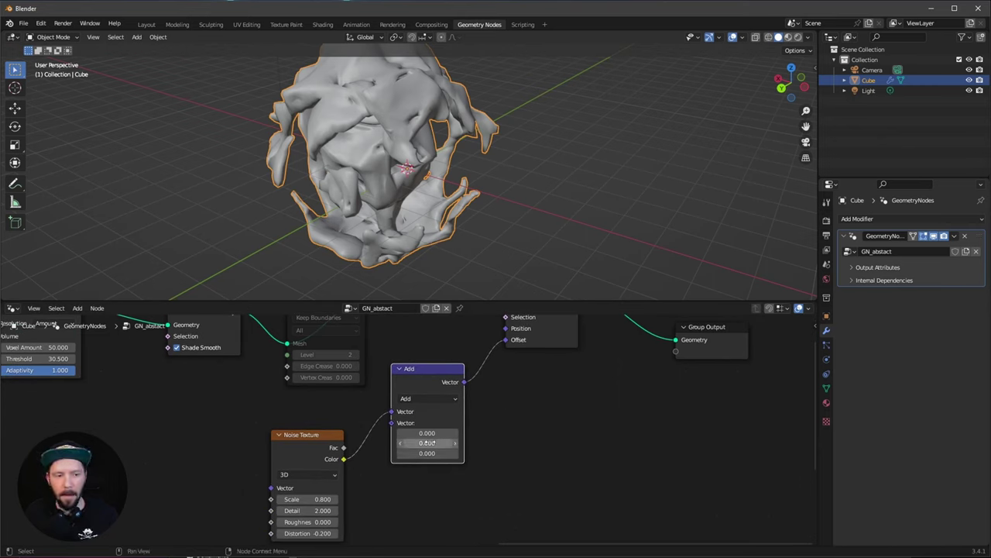
Step: Set all three components of the Add node's second vector to -0.5
drag(424, 442, 426, 470)
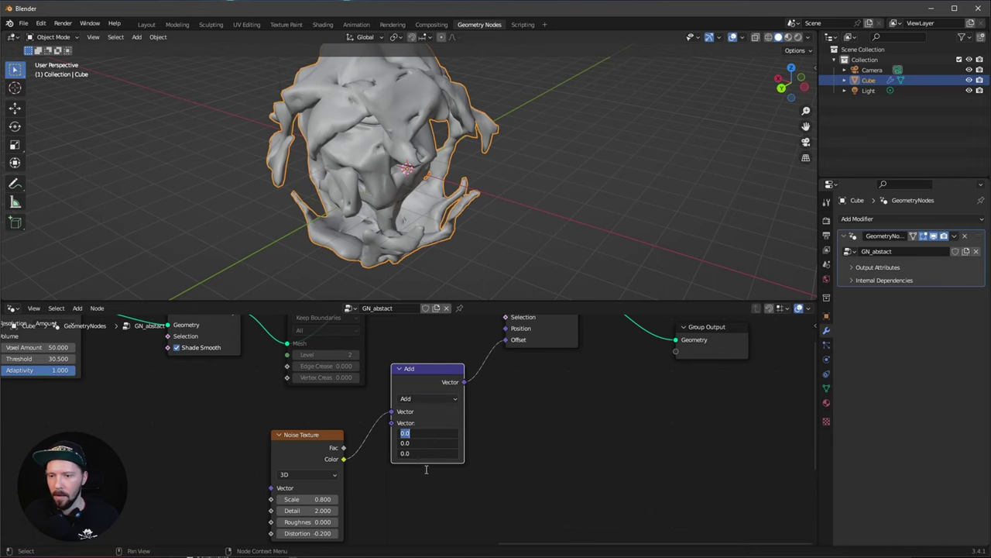
key(BackSpace)
key(Return)
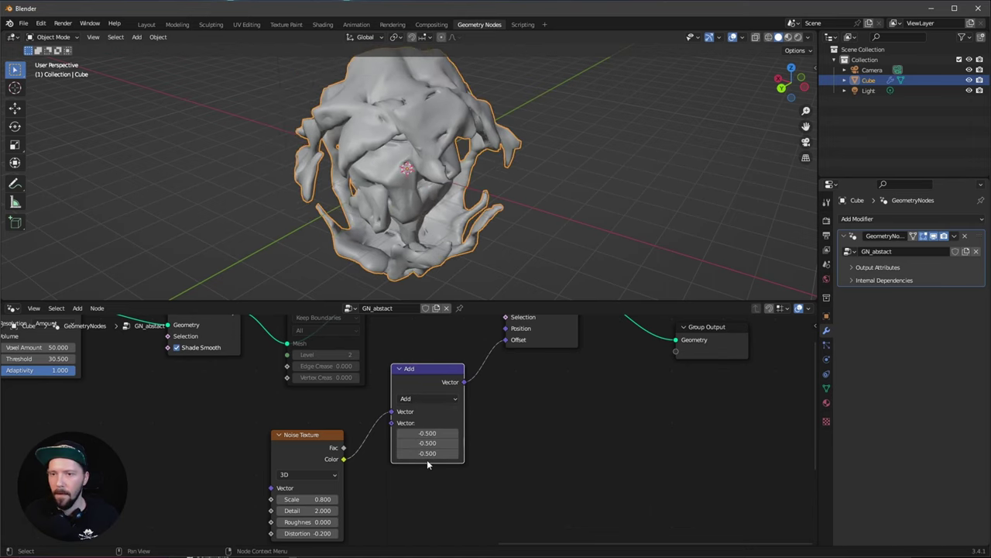
middle_drag(438, 226, 450, 250)
Step: Move the Noise Texture and Add nodes together away from Set Position to make room for another node
middle_drag(307, 437, 260, 482)
click(260, 480)
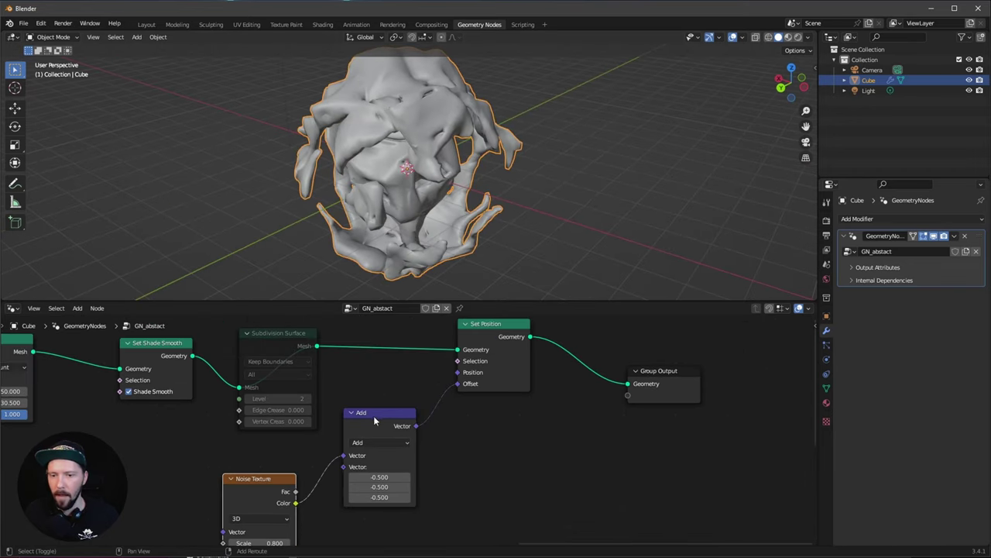
shift+click(378, 416)
drag(386, 416, 290, 455)
middle_drag(422, 478, 416, 450)
Step: Insert a Vector Rotate node between Add and the Set Position offset and set its angle to about 13.9°
key(shift+a)
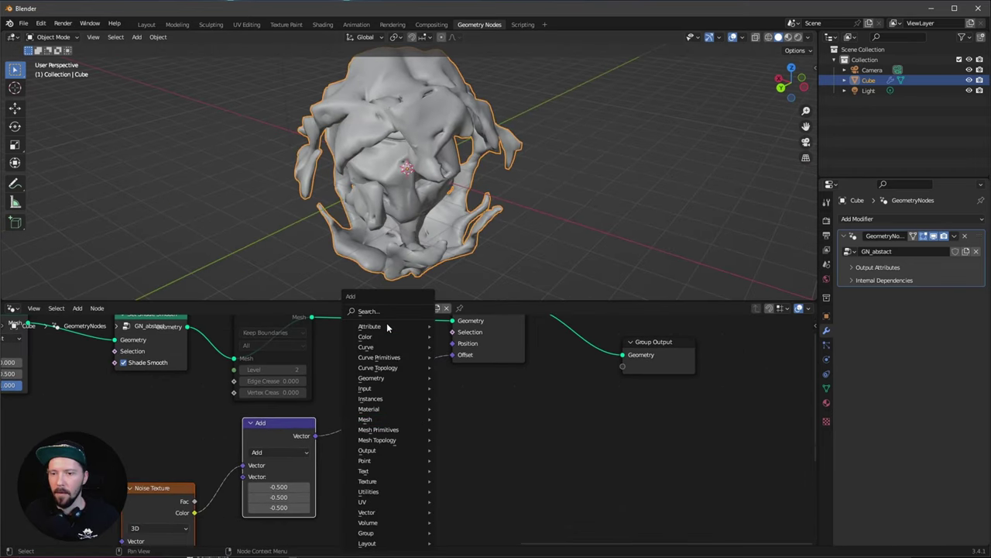
click(387, 322)
text(vect)
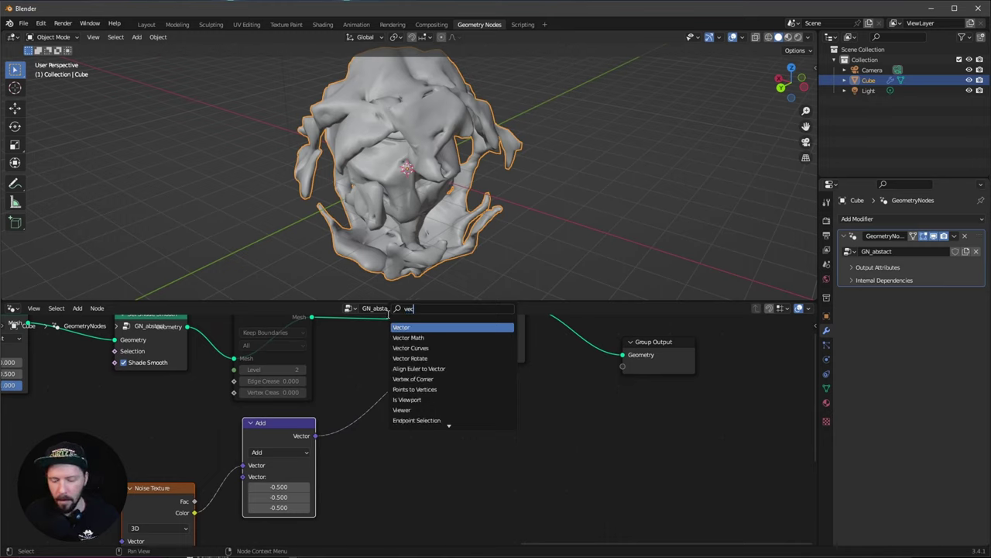
click(444, 357)
click(471, 439)
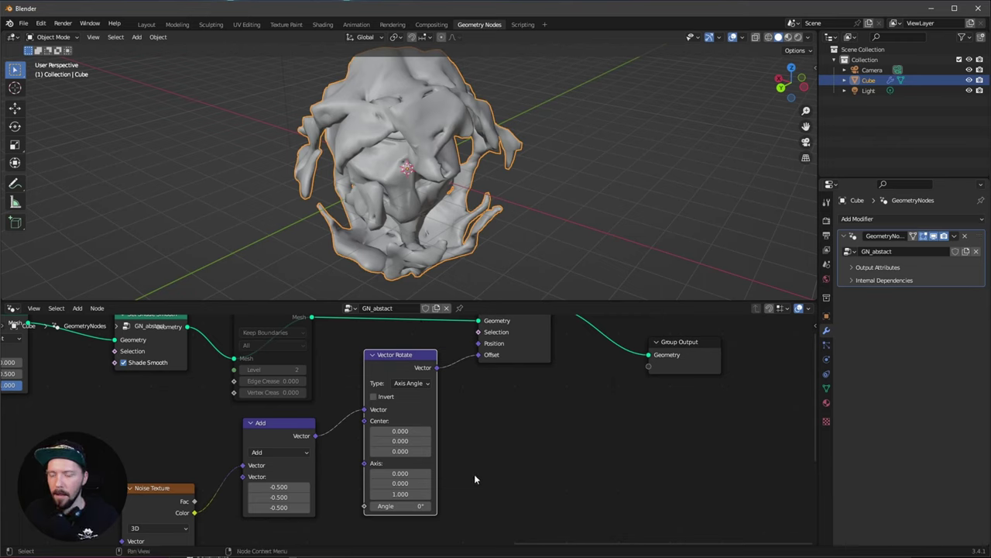
alt+drag(488, 454, 507, 462)
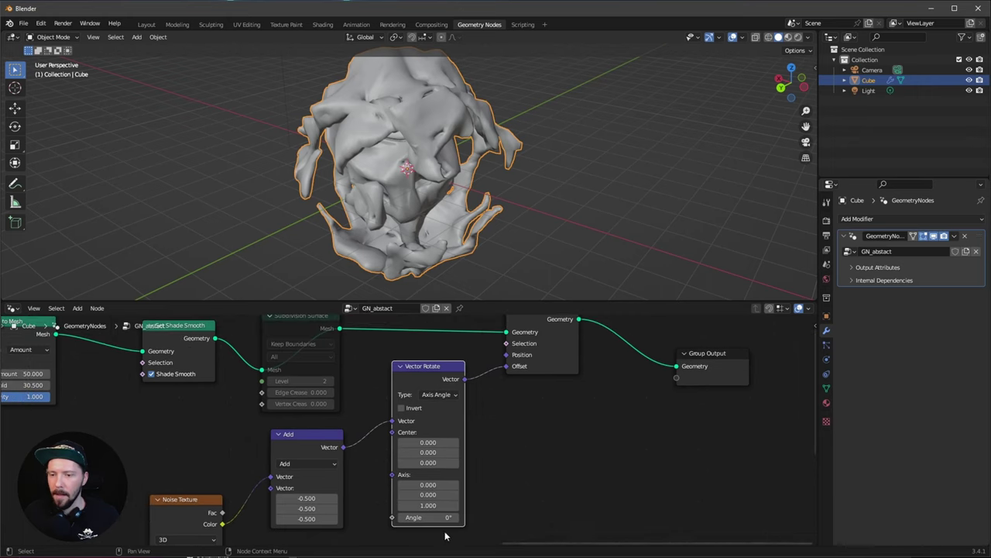
drag(439, 517, 514, 478)
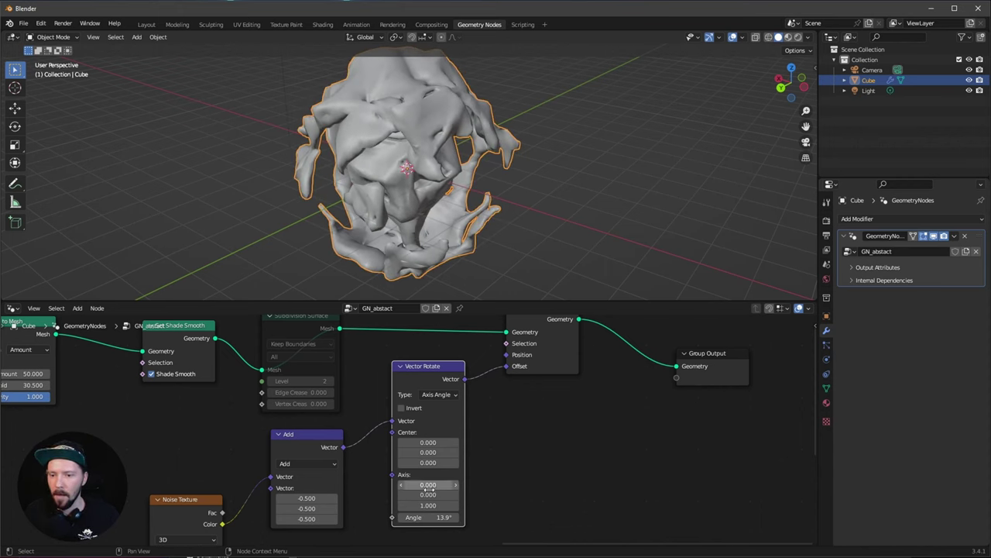
Step: Set all three Axis components of the Vector Rotate node to 1 and adjust its angle to about 16.3°
drag(428, 489, 250, 514)
text(1)
key(Return)
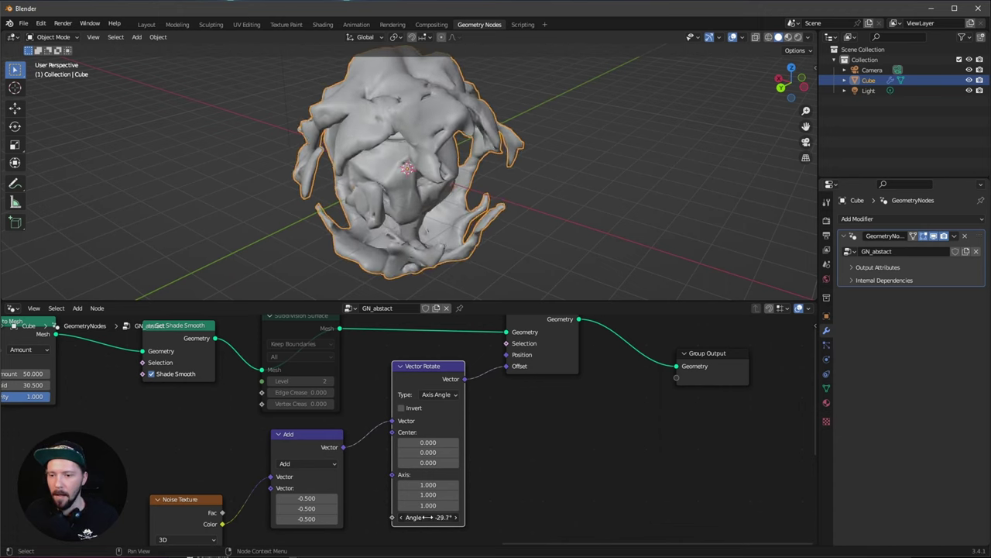
drag(428, 518, 484, 503)
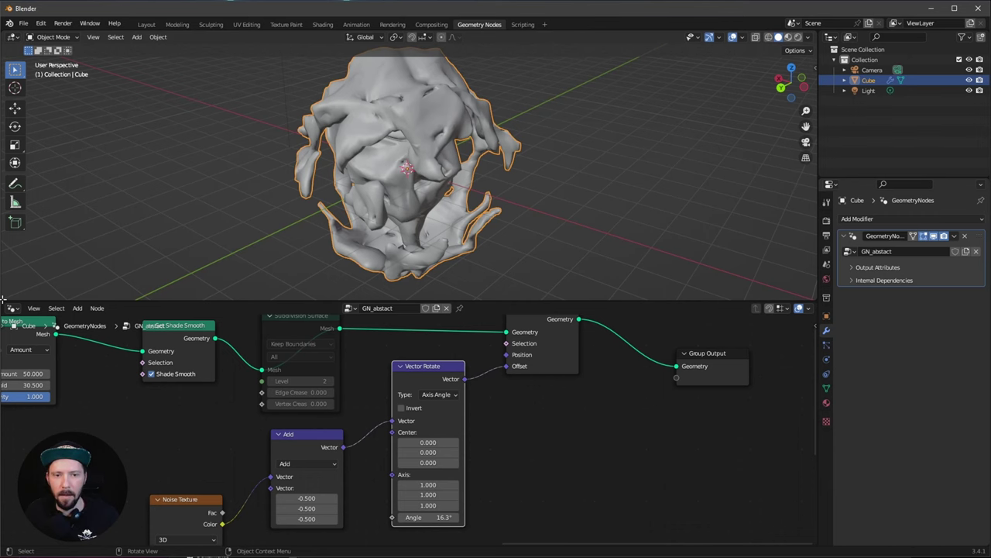
Step: Split off a new area between the 3D viewport and the node editor and make it a Timeline
drag(3, 299, 12, 245)
click(13, 247)
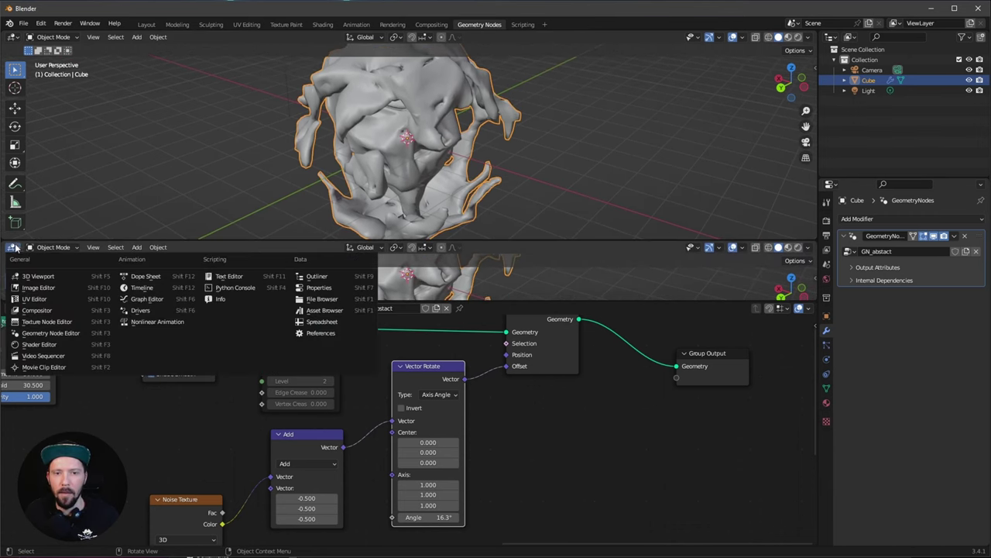
click(164, 289)
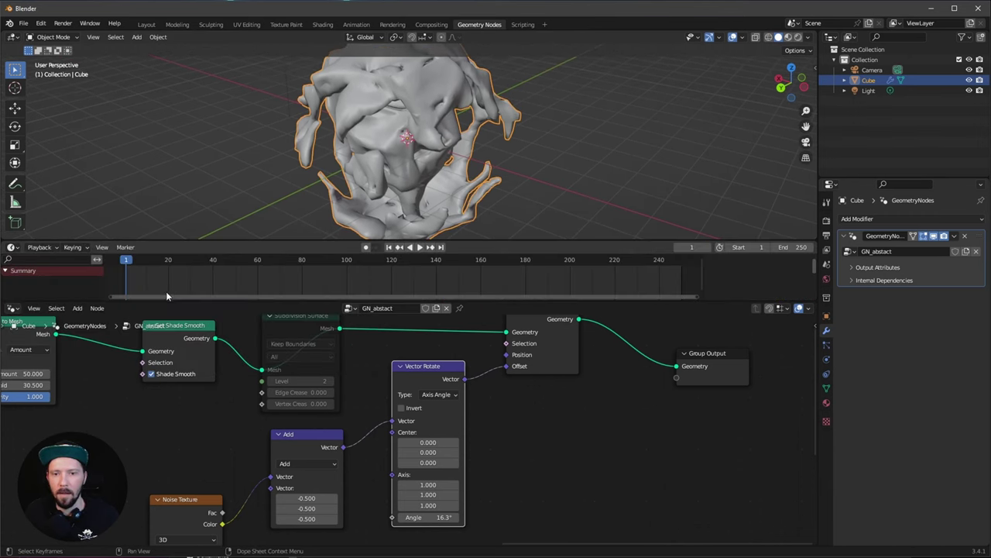
Step: Set the Vector Rotate angle to 0° and insert a keyframe for it at frame 0
click(443, 518)
text(0)
key(Return)
click(122, 279)
right_click(424, 517)
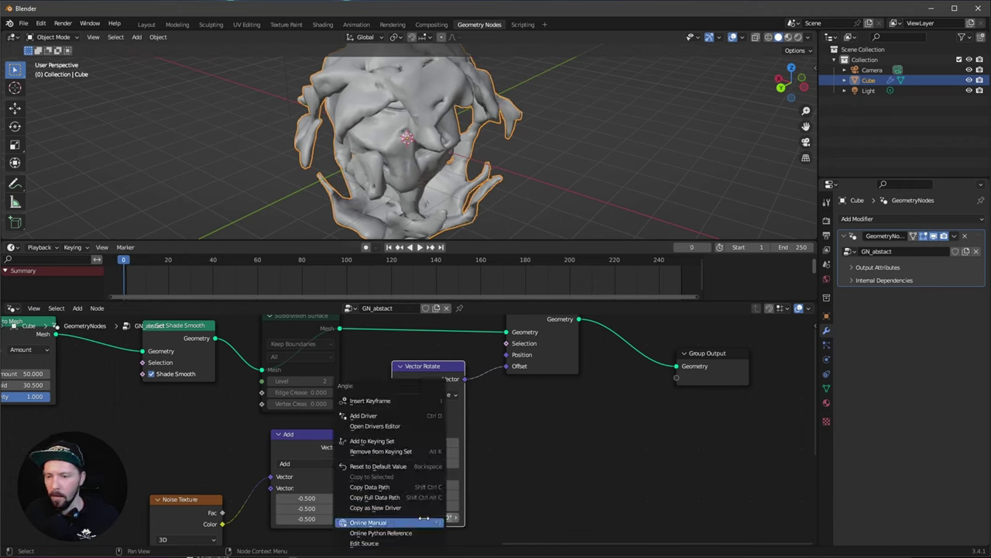
click(406, 400)
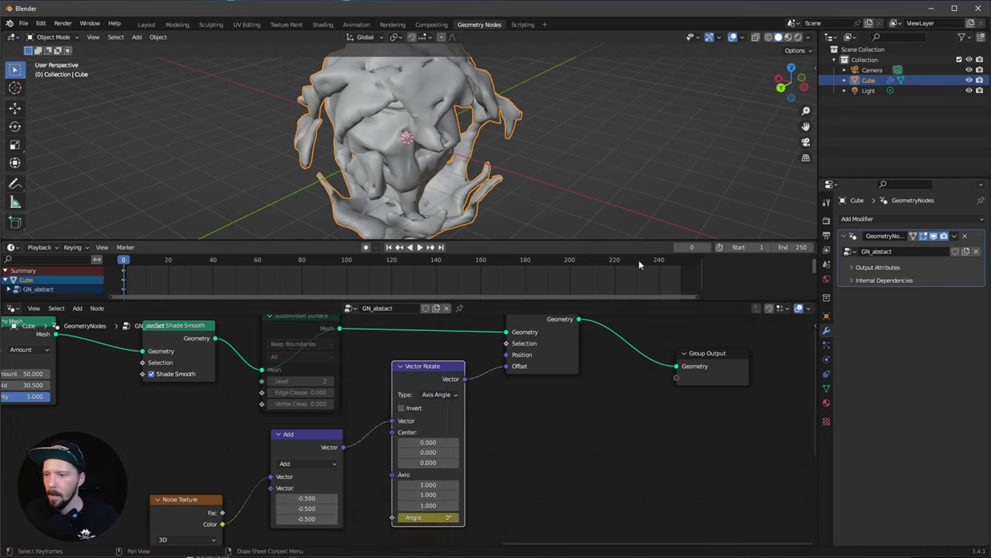
Step: Go to frame 250, set the Vector Rotate angle to 360° and insert a keyframe for it
drag(698, 296, 728, 299)
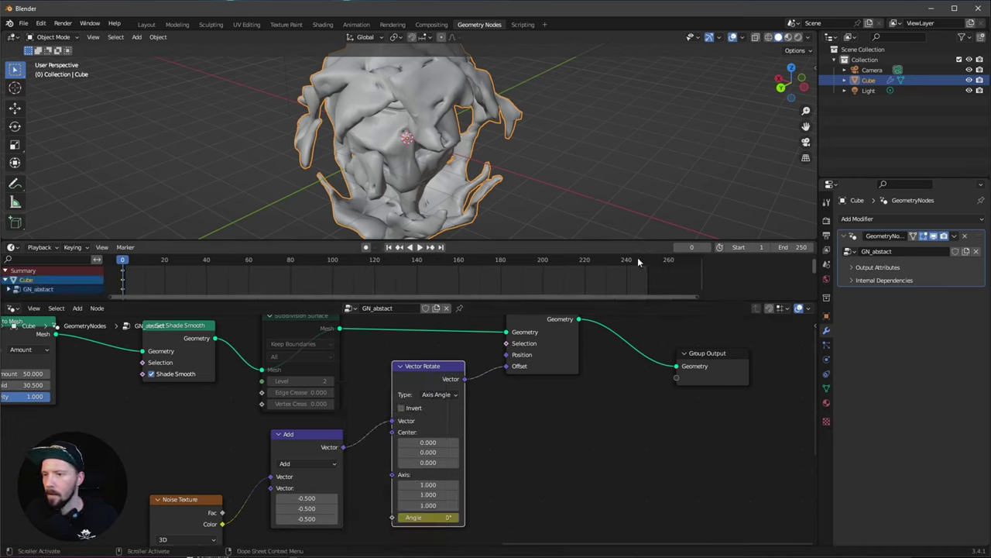
drag(645, 260, 648, 265)
click(451, 516)
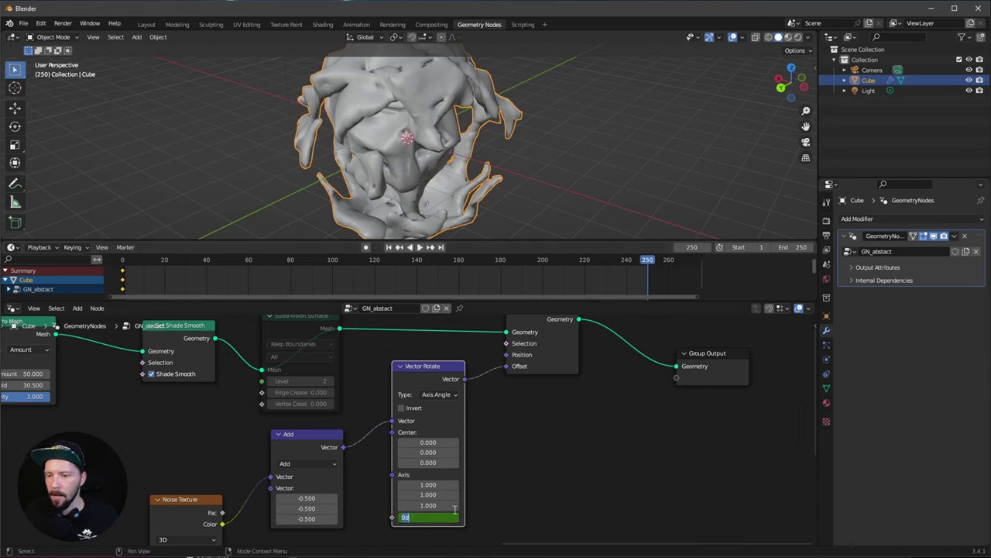
text(360)
key(Return)
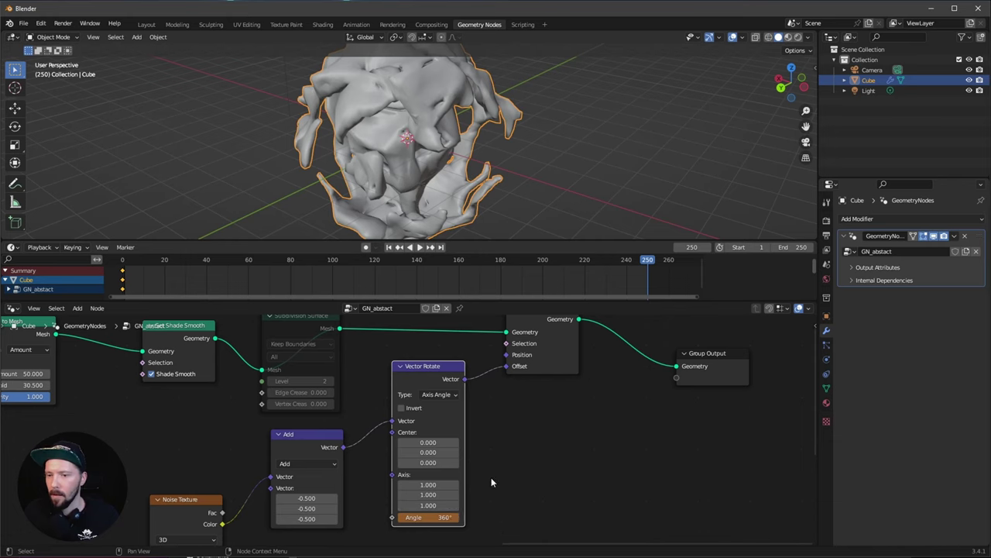
right_click(446, 516)
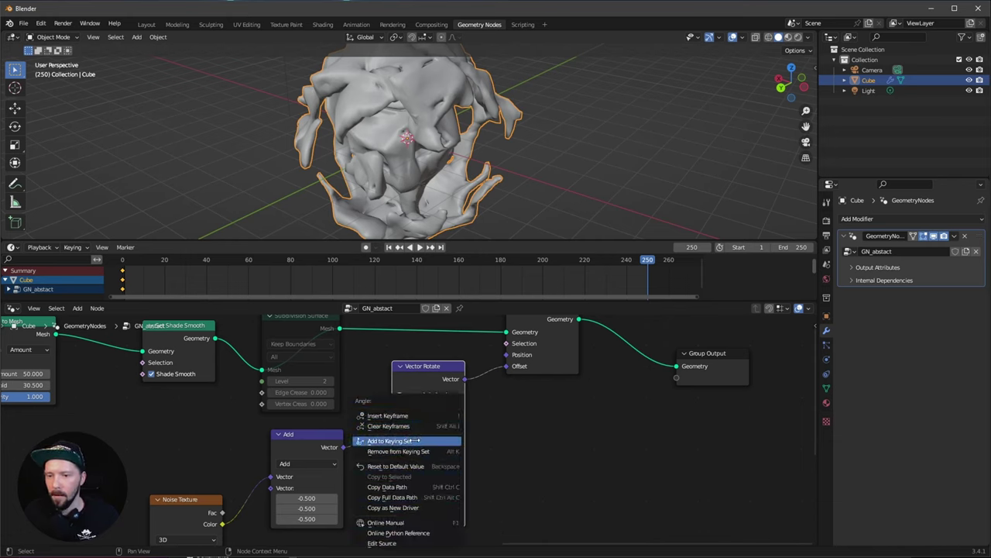
click(411, 415)
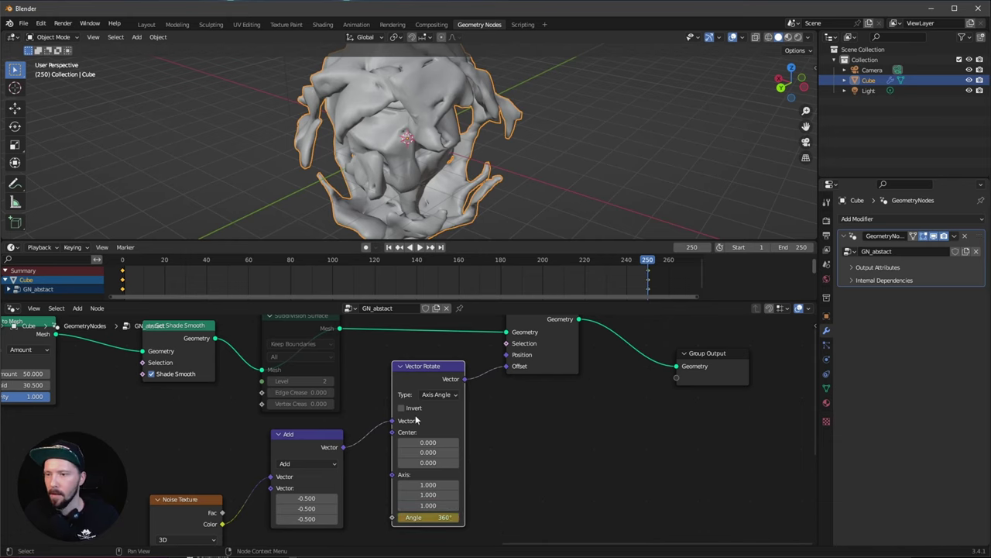
Step: Set the Vector Rotate angle keyframes to Linear interpolation and play back the animation
click(529, 461)
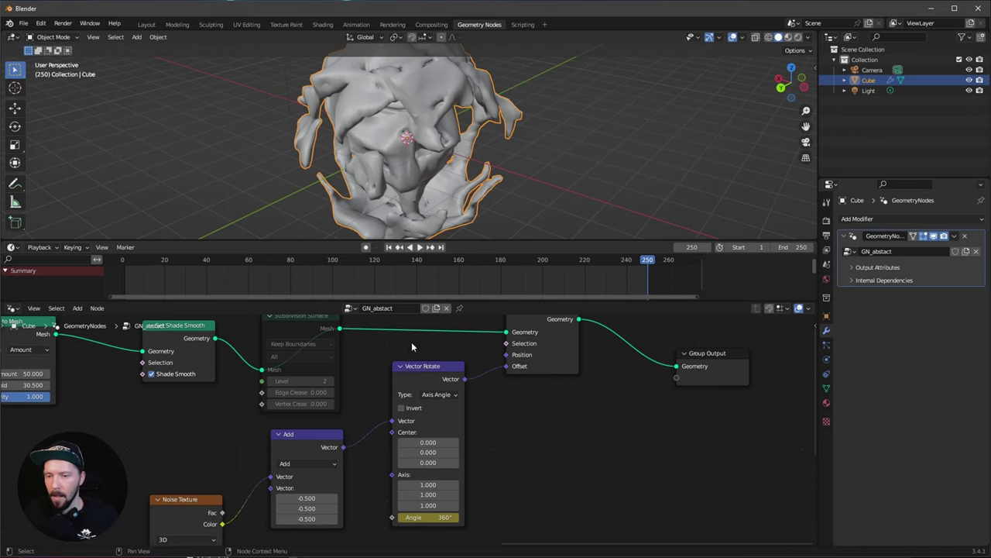
click(411, 370)
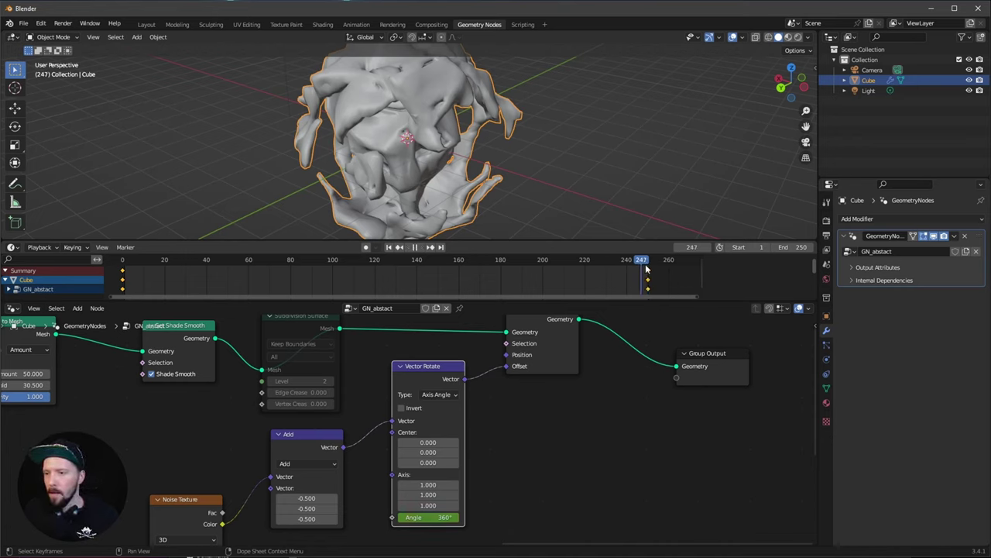
key(i)
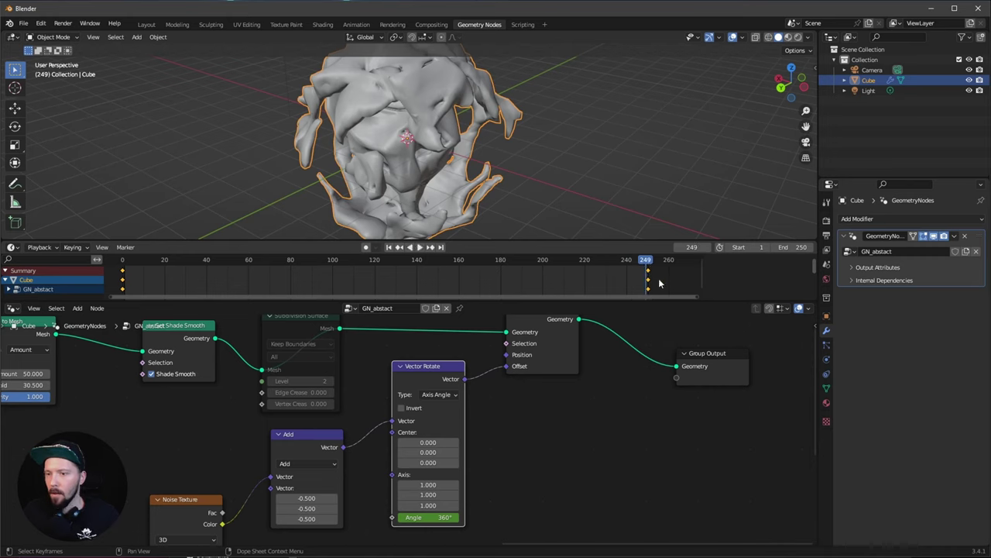
right_click(605, 283)
mouse_move(590, 283)
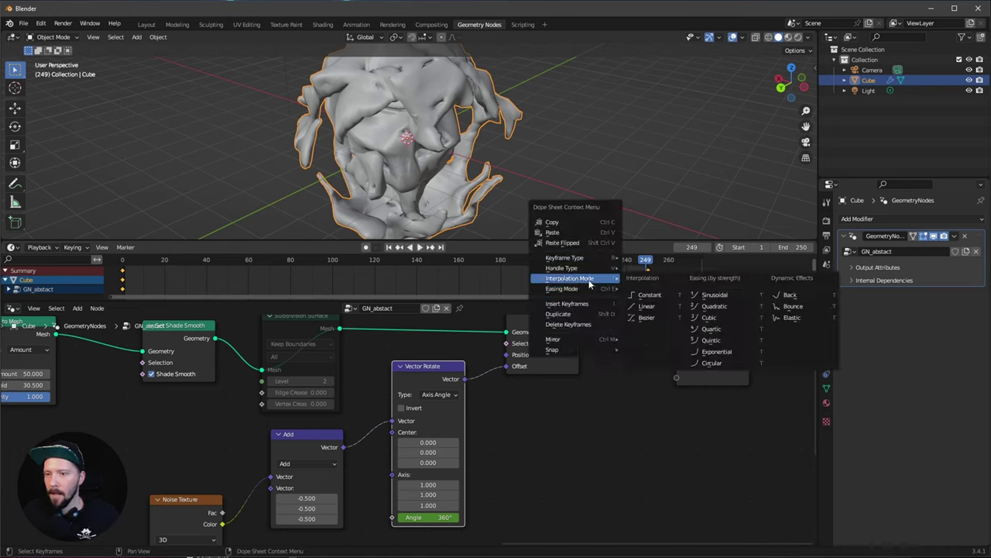
click(655, 306)
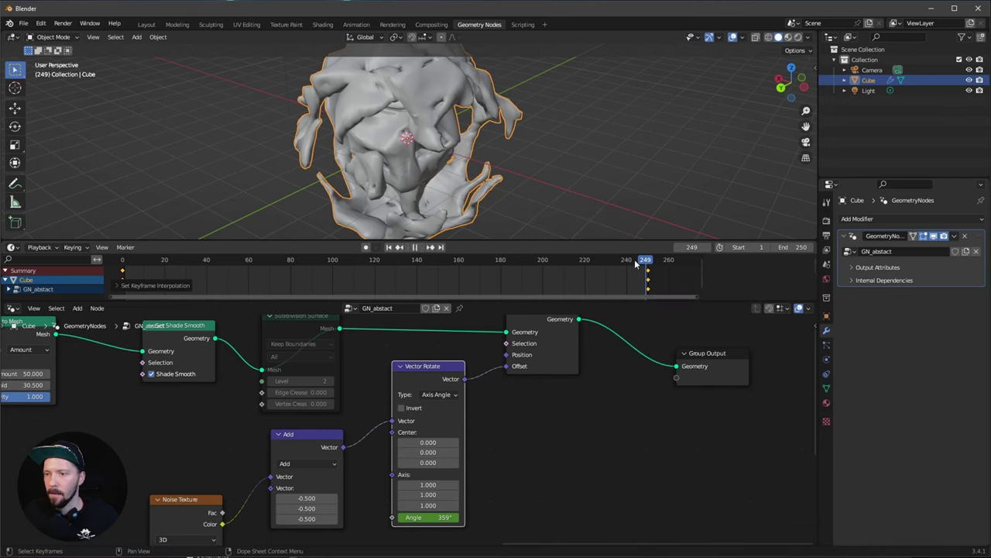
drag(635, 265, 638, 269)
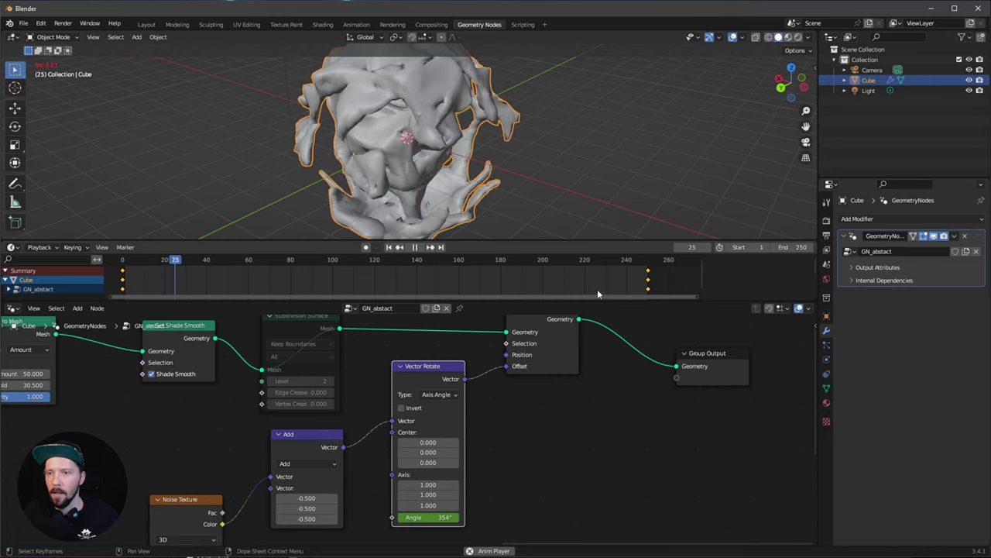
key(space)
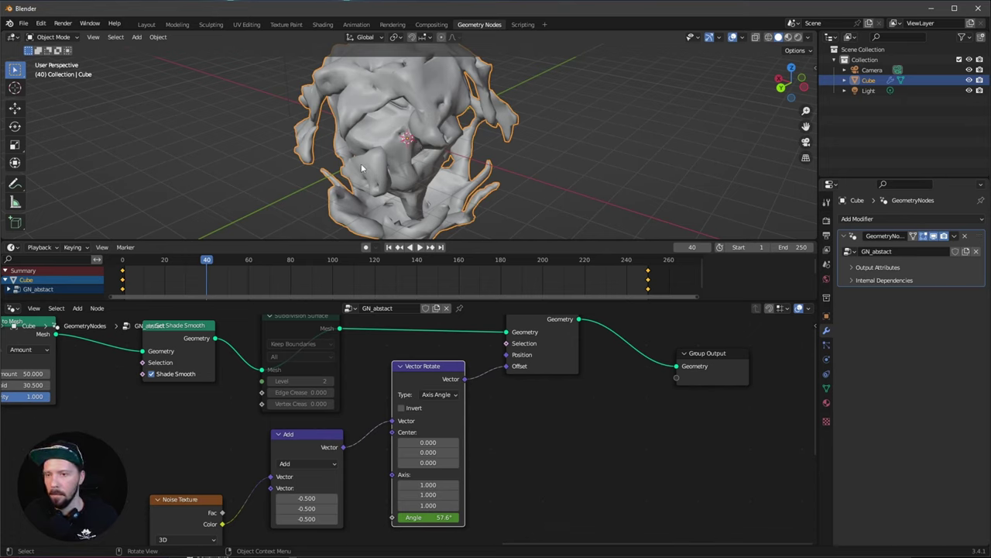
Step: Set the playback sync mode to Frame Dropping and preview the animation
click(46, 248)
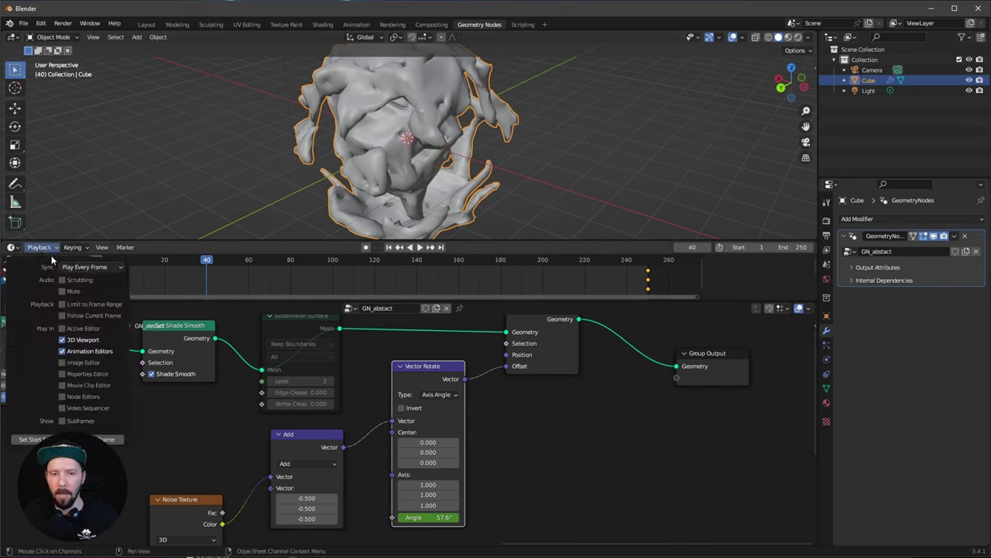
click(71, 268)
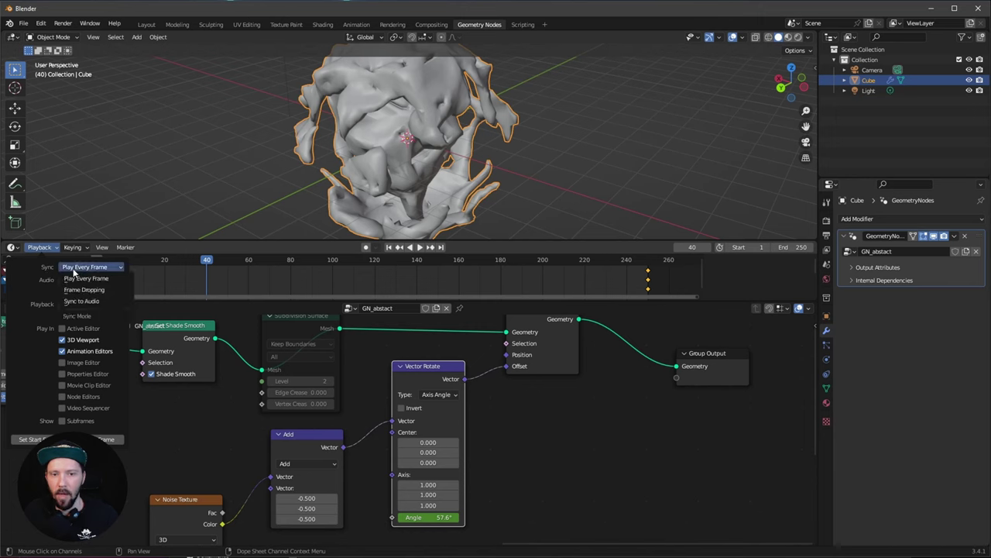
click(87, 290)
key(space)
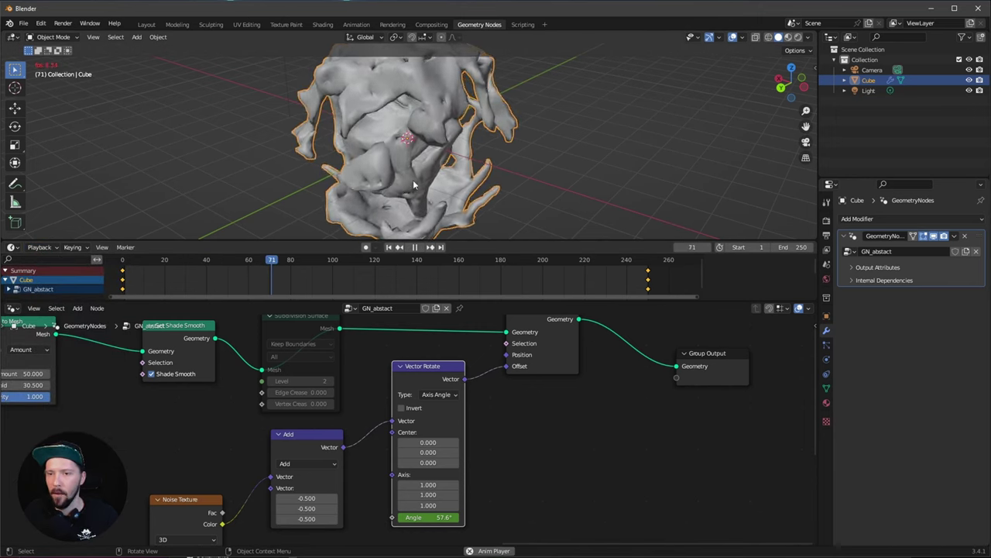
middle_drag(439, 176, 477, 166)
key(space)
Step: Make the timeline area taller and insert a Transform node between Subdivision Surface and Set Position
drag(374, 301, 374, 336)
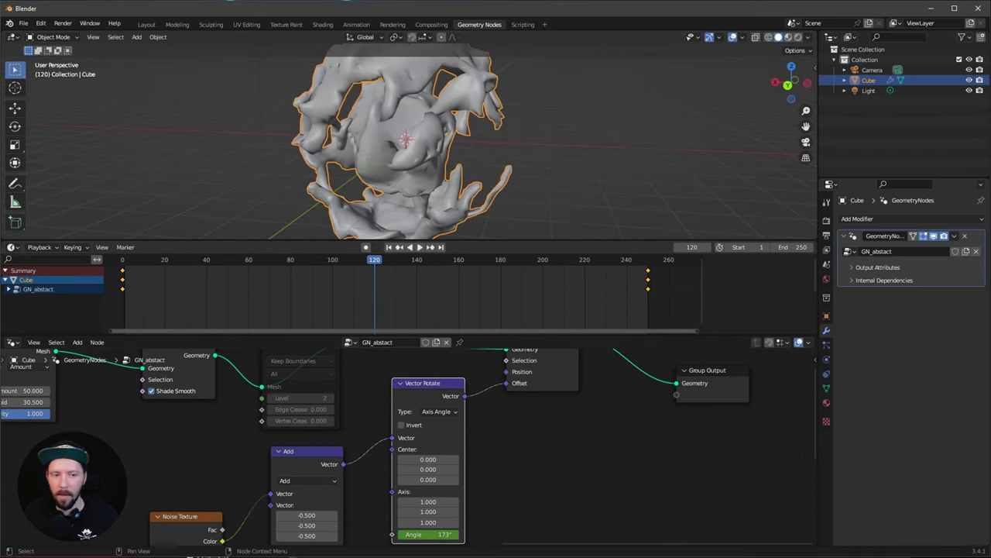
middle_drag(285, 353, 217, 409)
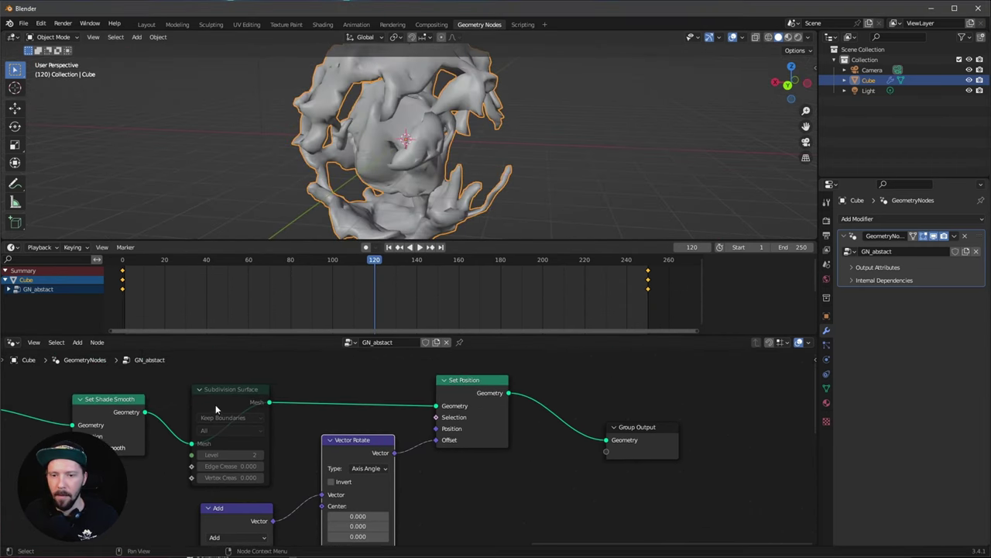
key(shift+a)
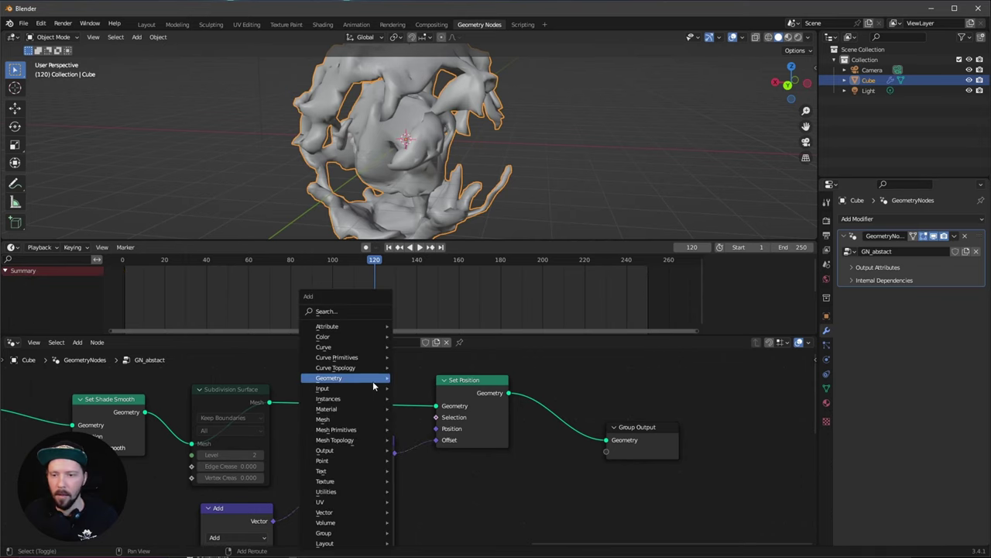
text(tra)
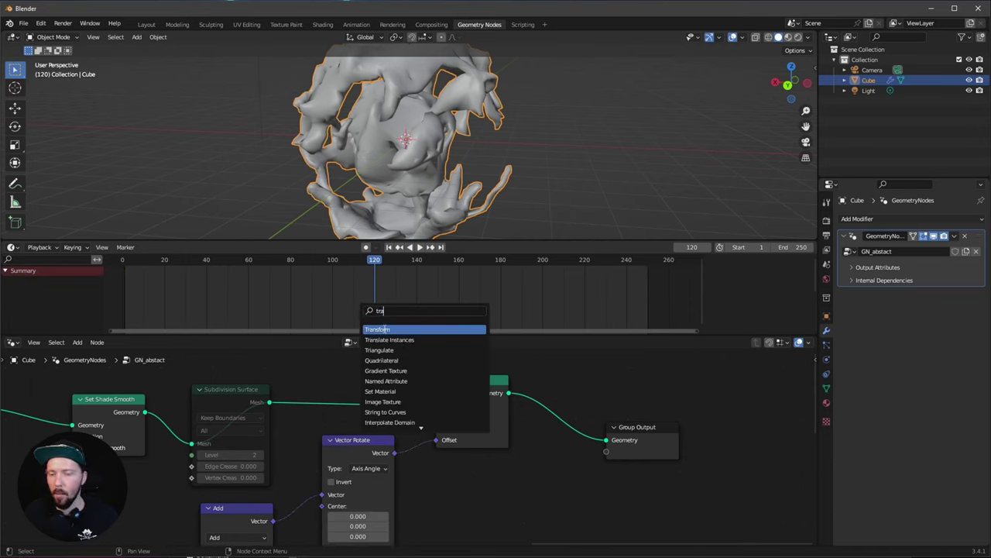
click(384, 329)
click(345, 349)
middle_drag(405, 397, 408, 440)
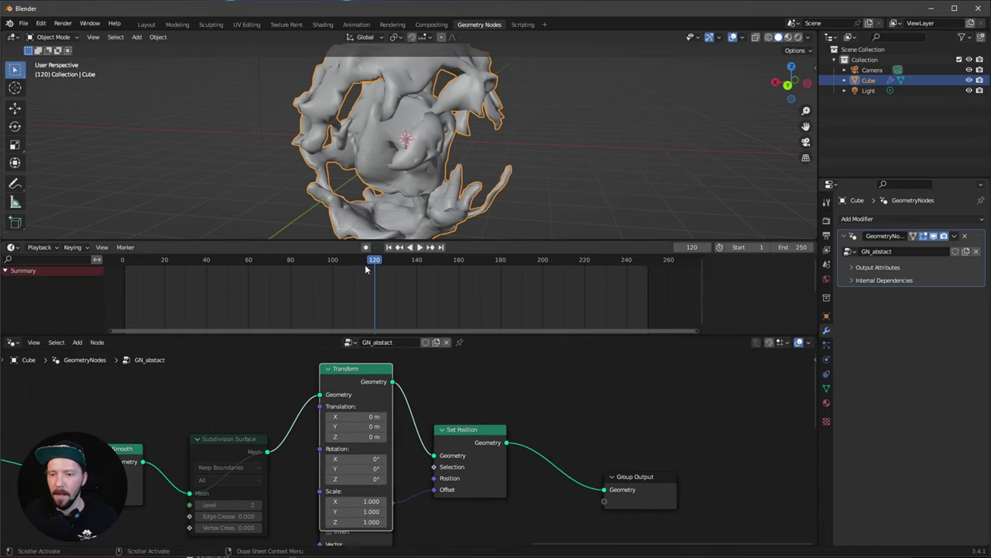
Step: Return to frame 0 and insert a single keyframe on the Transform node's Z rotation at 0°
drag(367, 268, 87, 295)
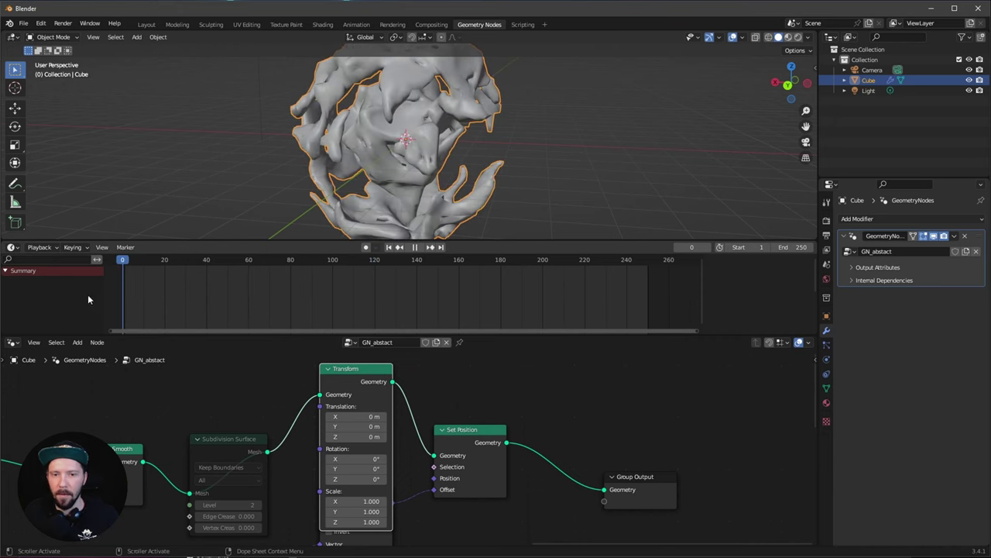
right_click(354, 479)
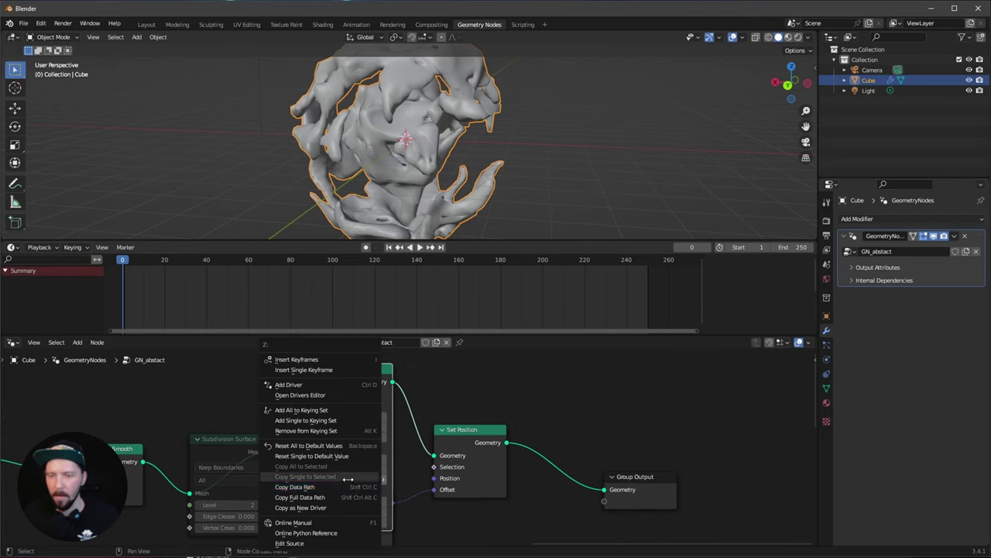
click(335, 371)
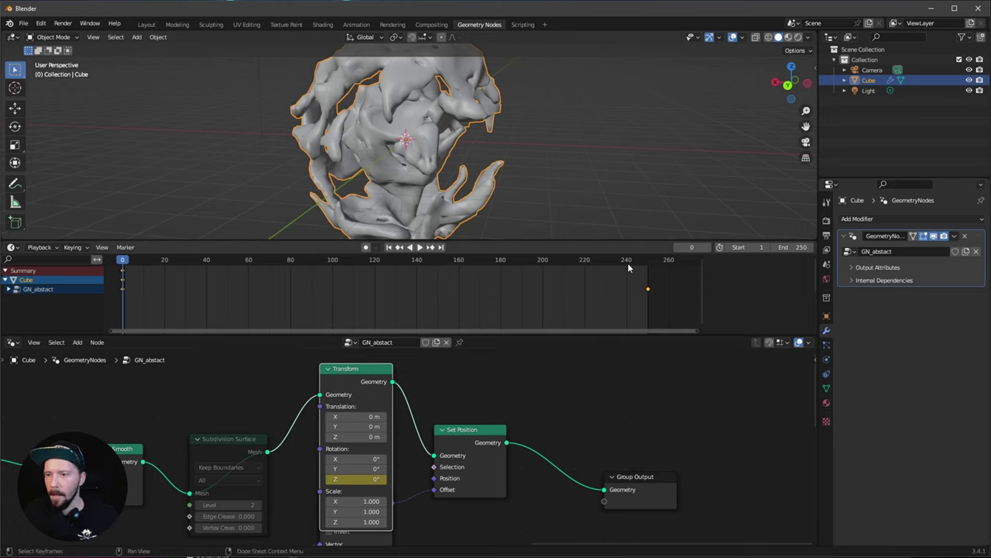
Step: At frame 250, set the Transform node's Z rotation to 360° and insert a single keyframe
drag(631, 264, 648, 267)
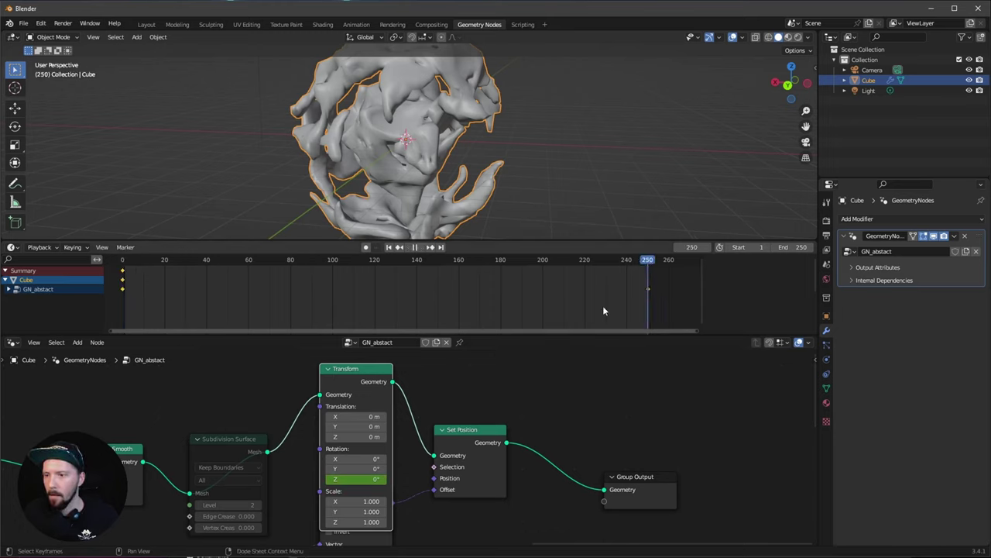
click(378, 478)
text(360)
key(Return)
right_click(383, 476)
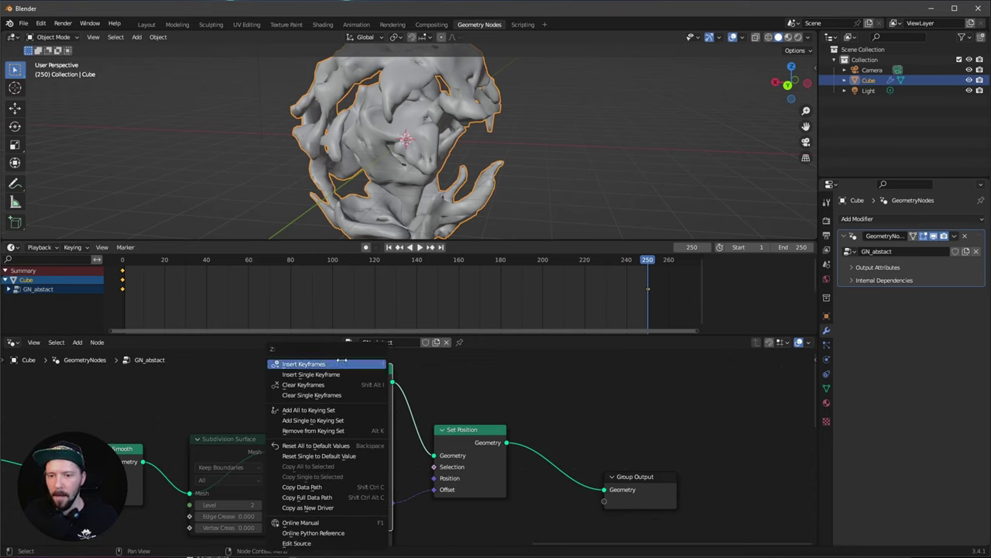
click(343, 374)
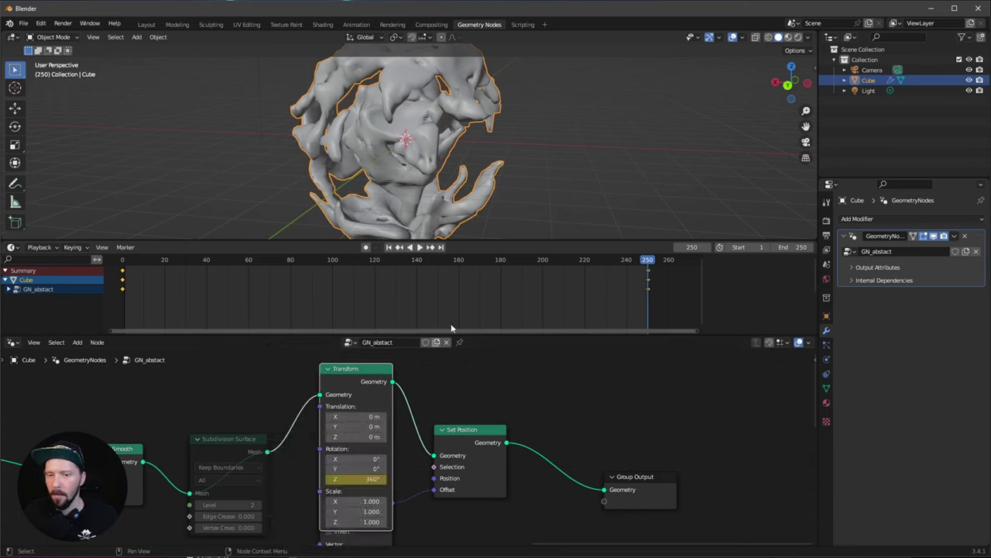
Step: Set the Transform Z rotation keyframes to Linear interpolation and play the animation
right_click(510, 294)
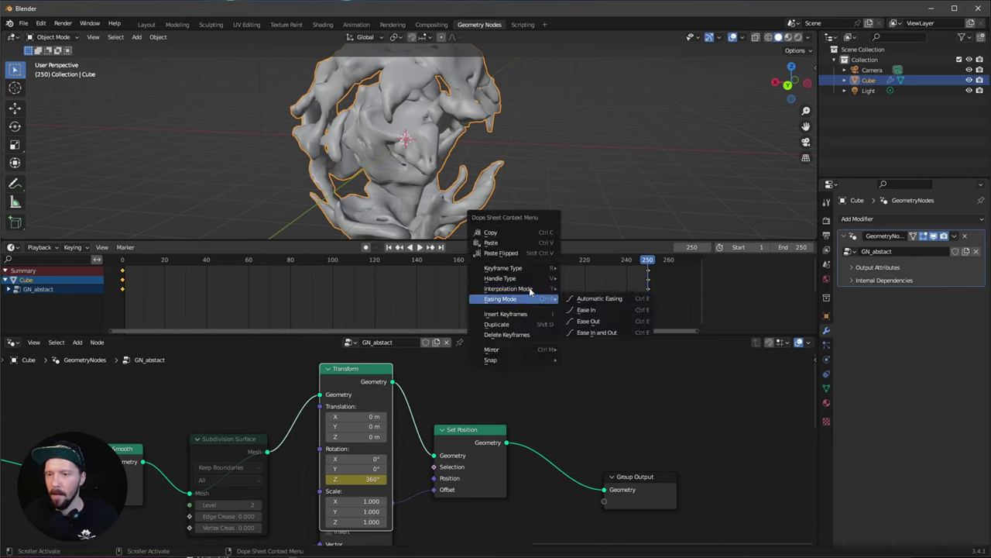
mouse_move(533, 292)
click(587, 316)
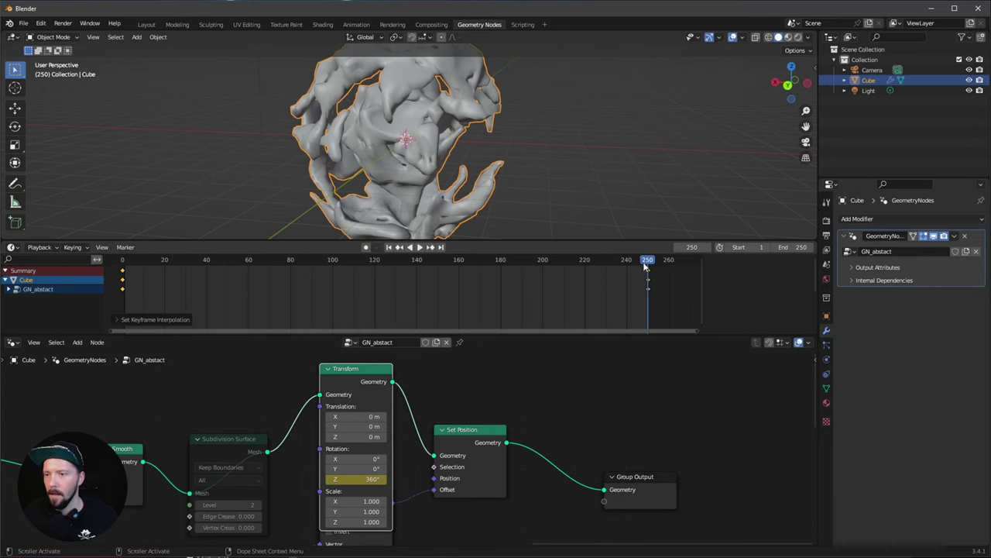
key(shift+ctrl+space)
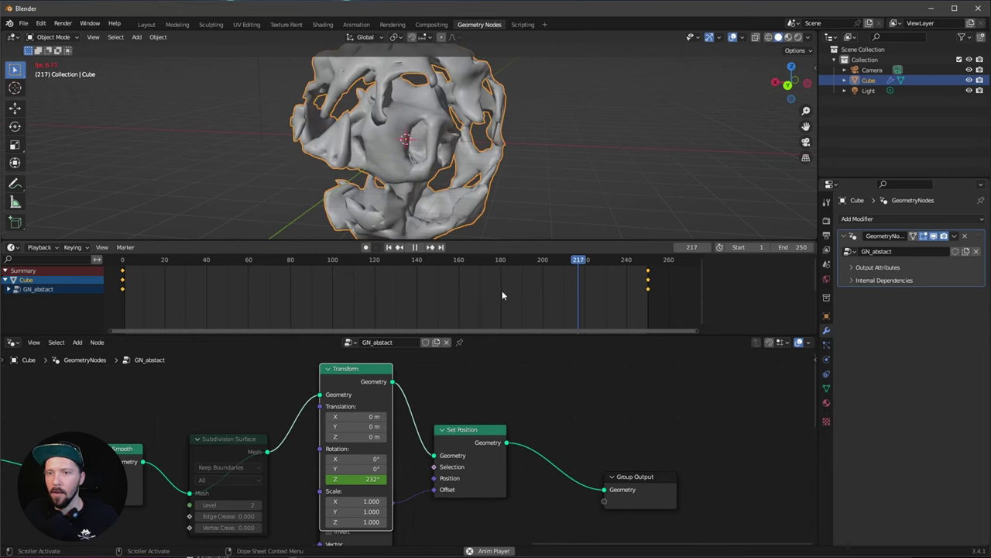
Step: Move the end keyframes of the Transform and Vector Rotate nodes to about frame 500 and preview the slower animation
key(space)
scroll(502, 294, down, 6)
middle_drag(451, 407, 470, 341)
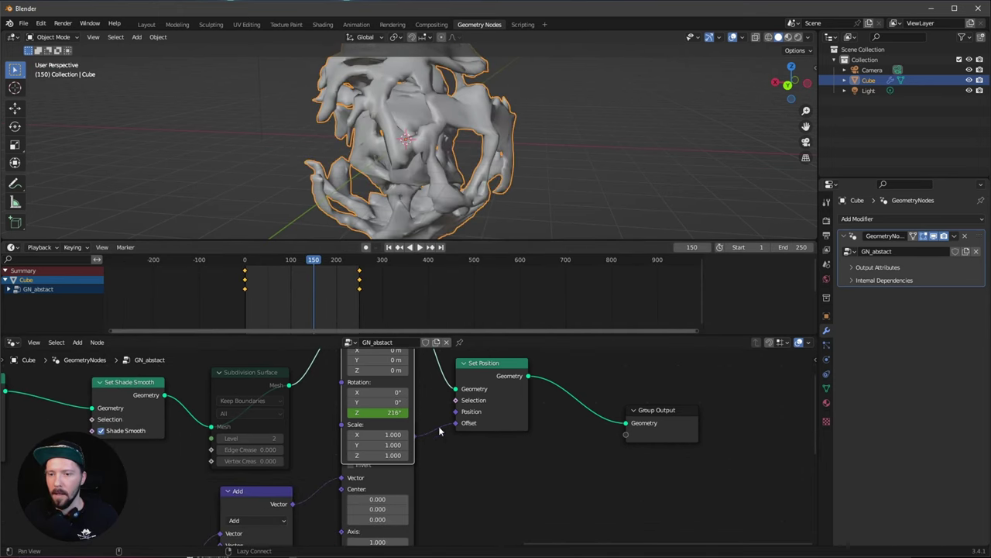
middle_drag(468, 473, 489, 416)
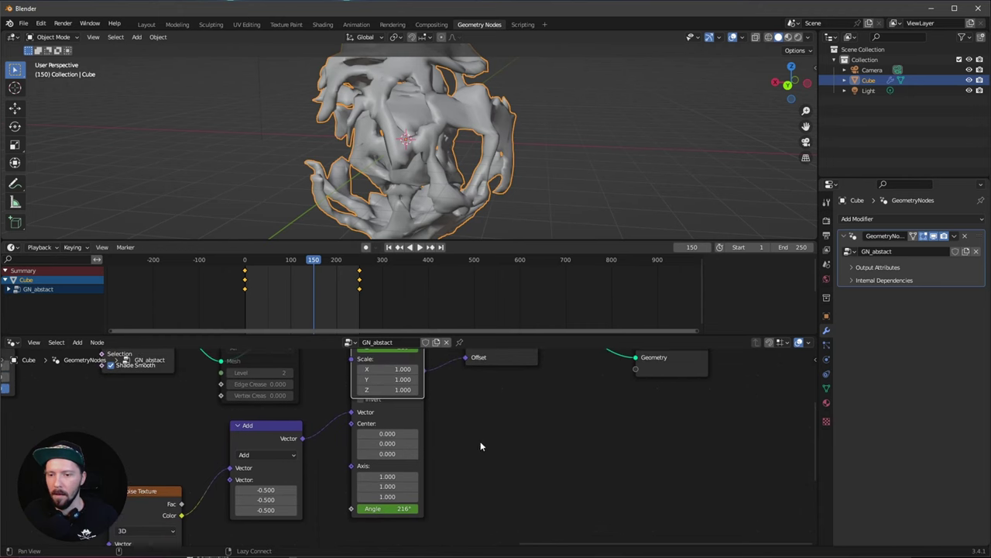
click(410, 413)
middle_drag(410, 413, 402, 528)
click(426, 422)
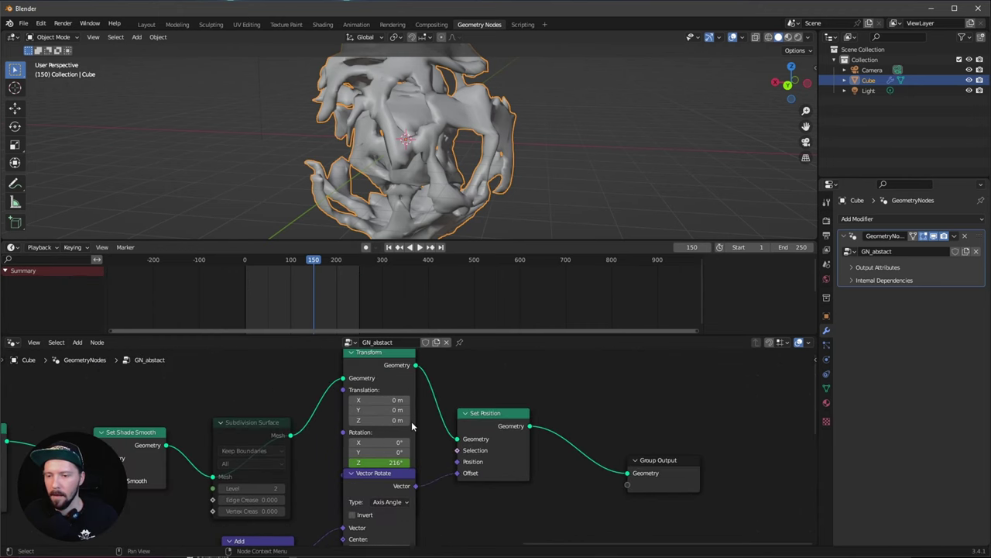
click(413, 533)
drag(378, 305, 350, 262)
key(g)
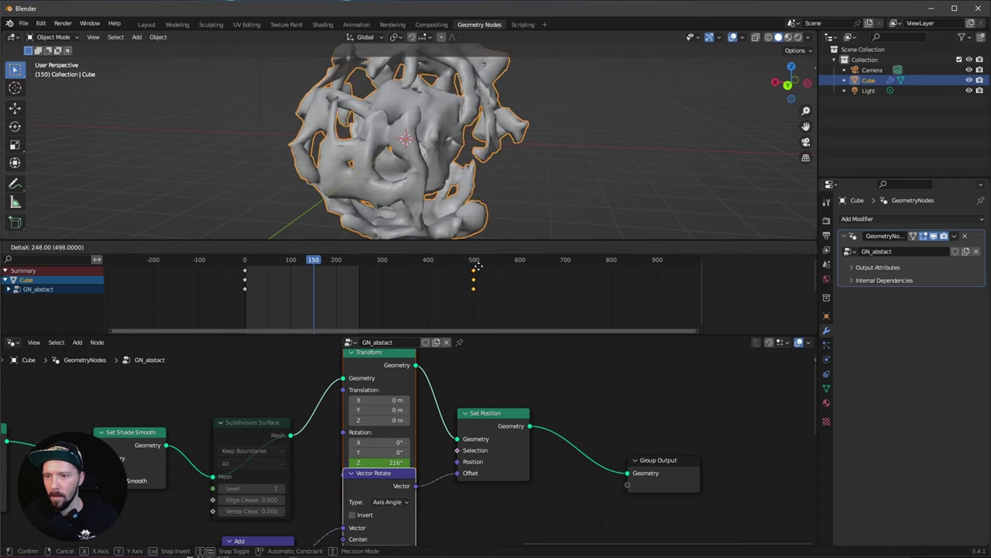
click(479, 270)
key(space)
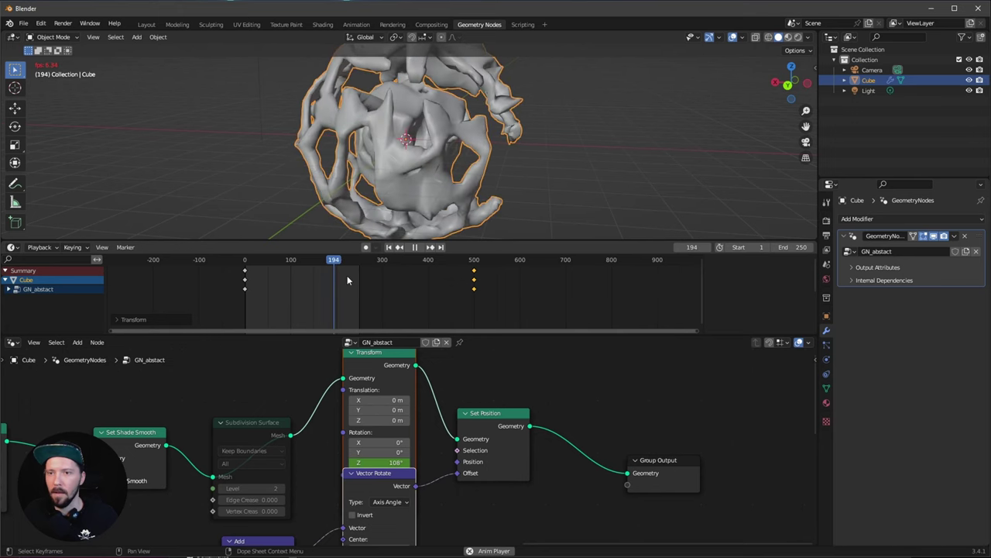
key(space)
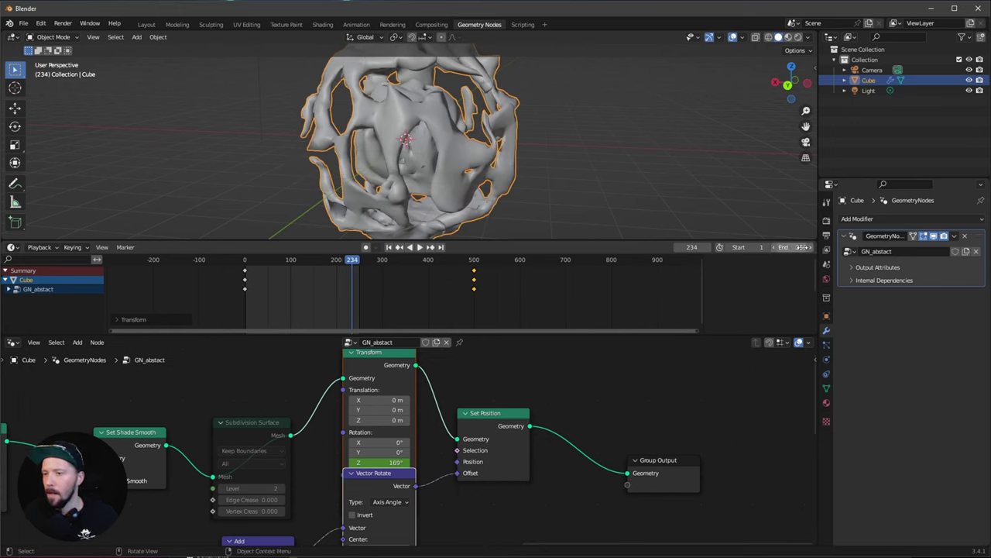
Step: Set the scene's end frame to 500 and scrub the timeline to frame 440
click(786, 247)
text(5)
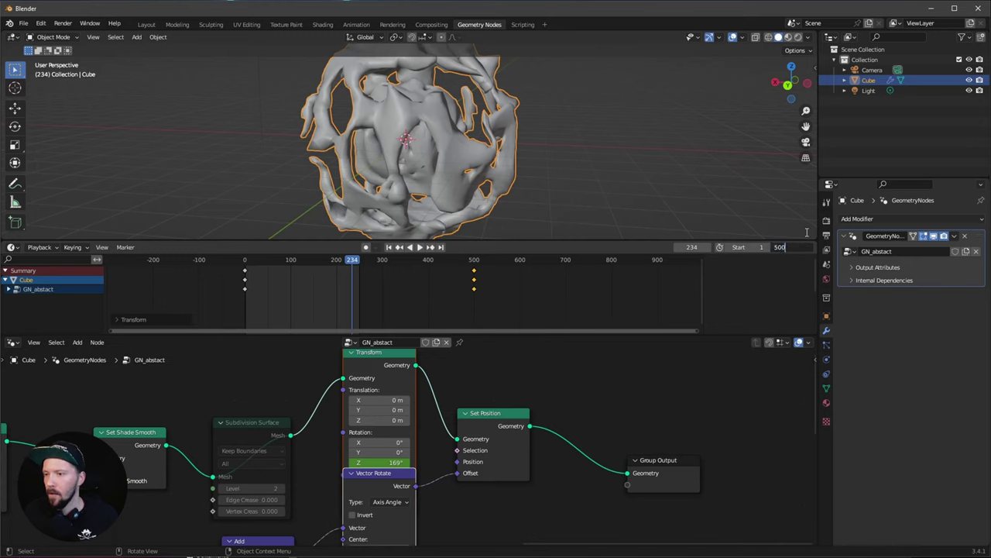
key(Return)
drag(415, 265, 446, 272)
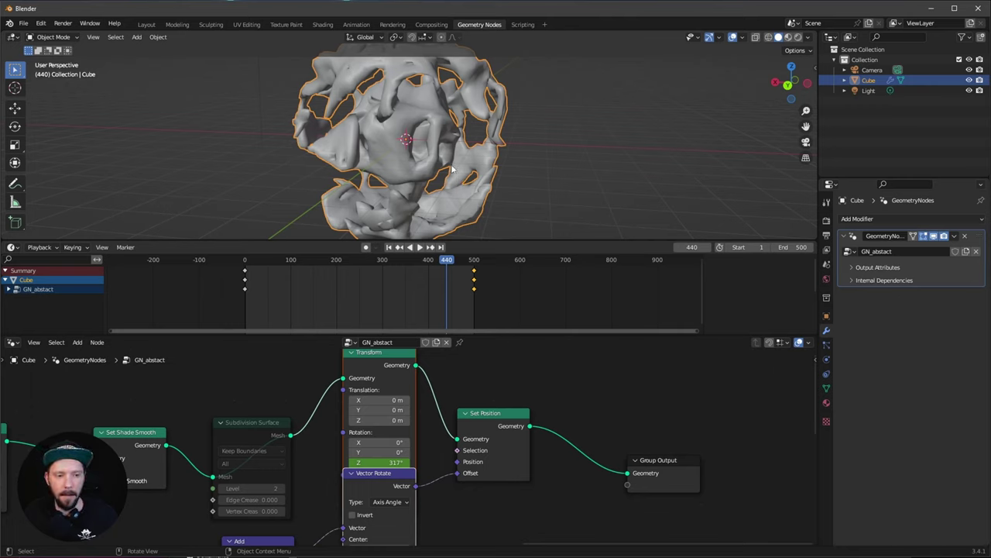
Step: Move the Group Output node farther away and insert a Set Material node between Set Position and Group Output
middle_drag(667, 416, 531, 422)
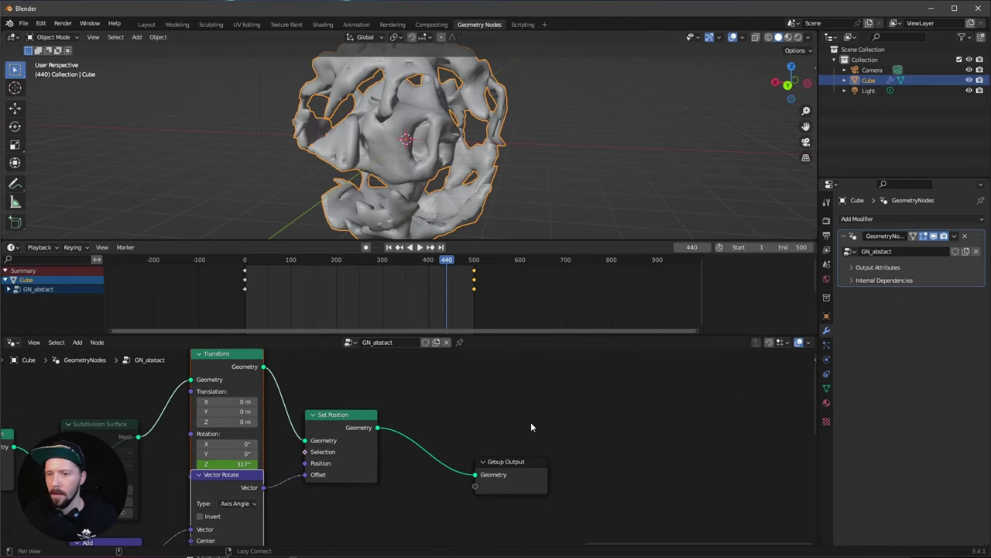
drag(505, 458, 612, 457)
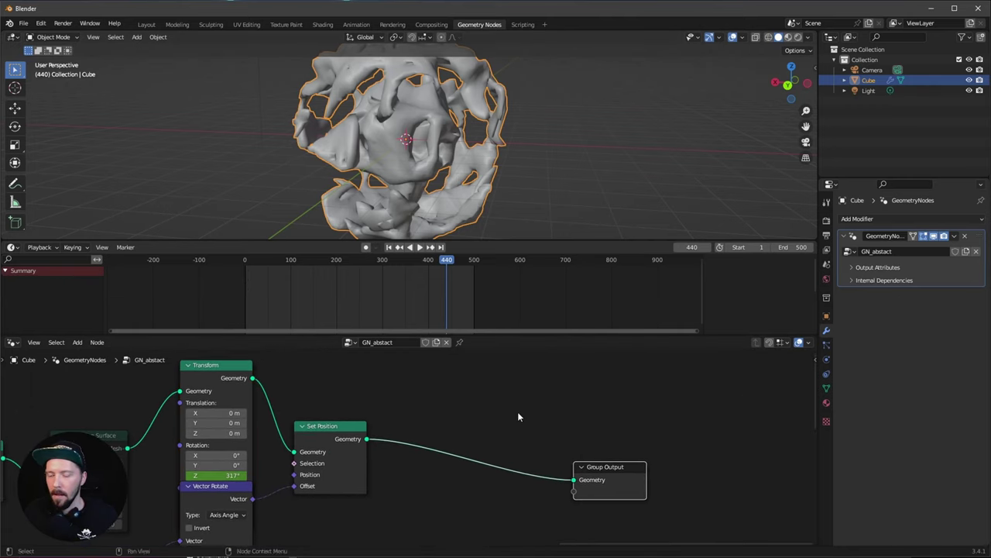
middle_drag(500, 407, 491, 405)
key(shift+a)
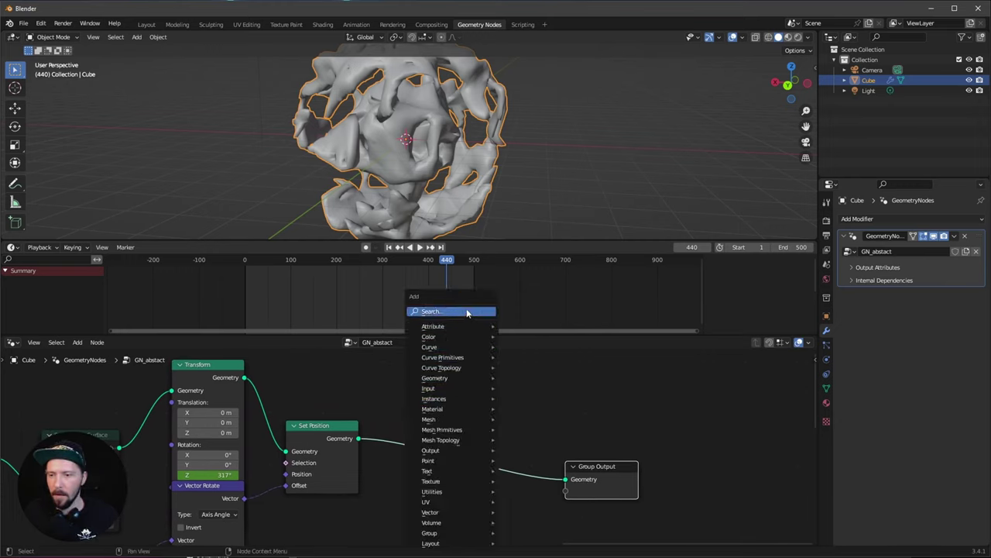
text(set mat)
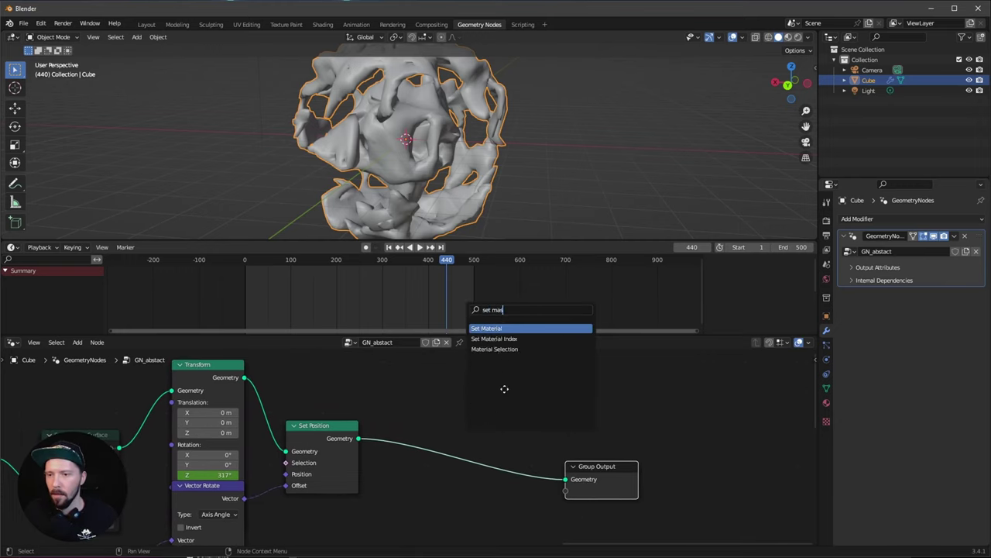
key(Return)
click(492, 459)
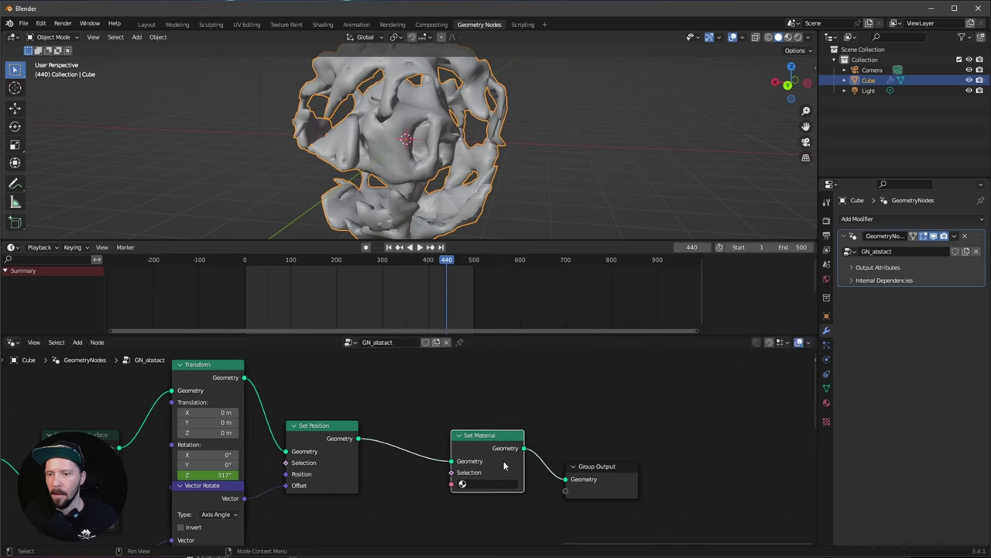
middle_drag(560, 419, 496, 422)
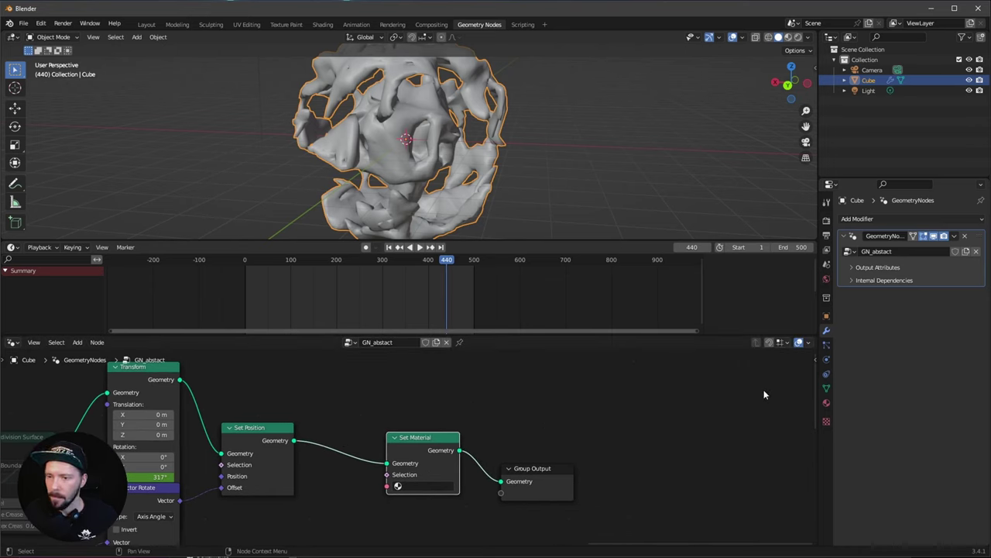
Step: Rename the cube's material m_gold and assign it in the Set Material node
click(827, 404)
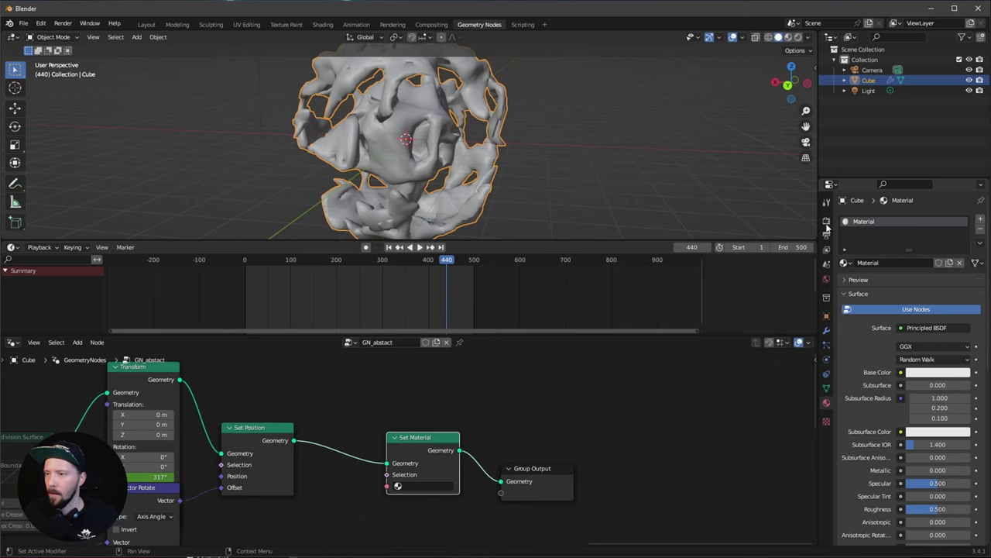
double_click(884, 262)
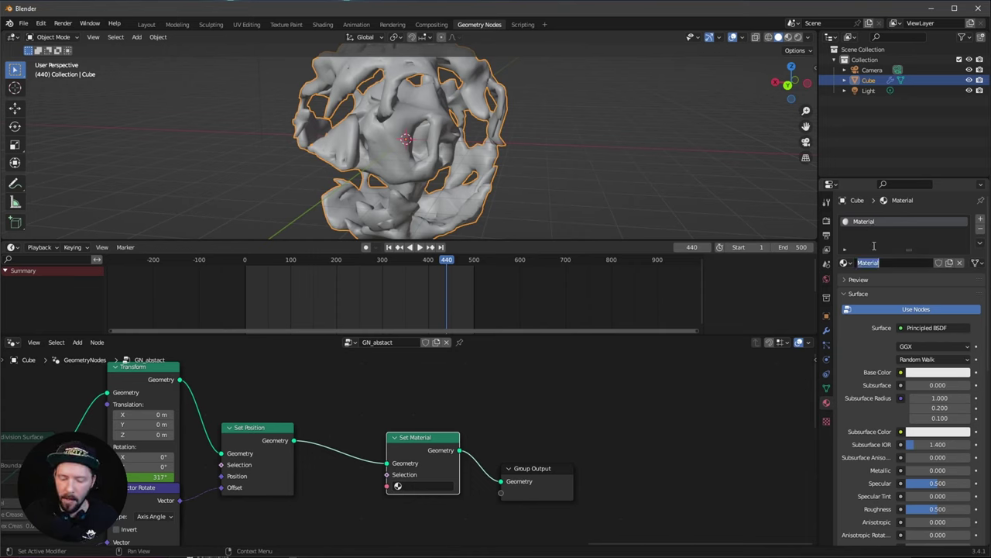
text(m_gr)
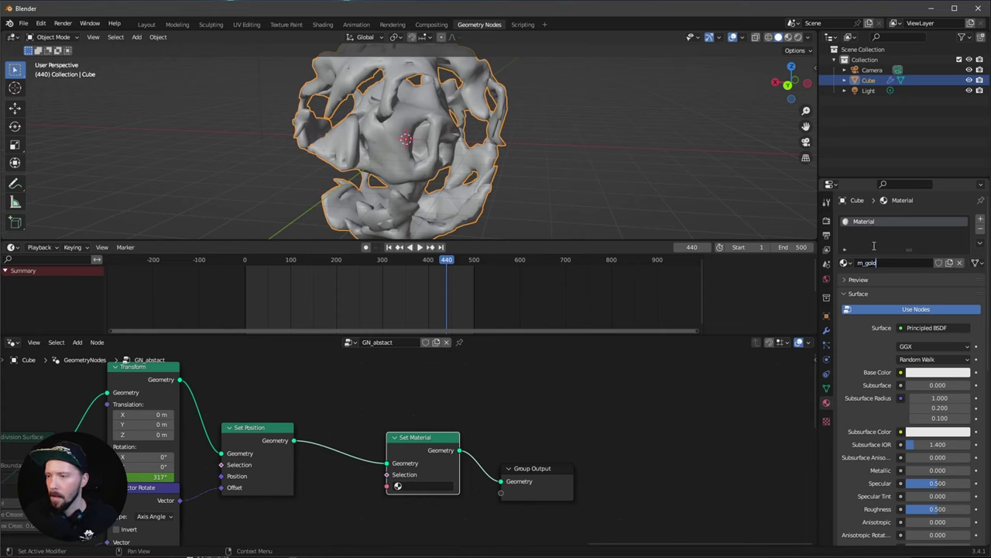
click(422, 485)
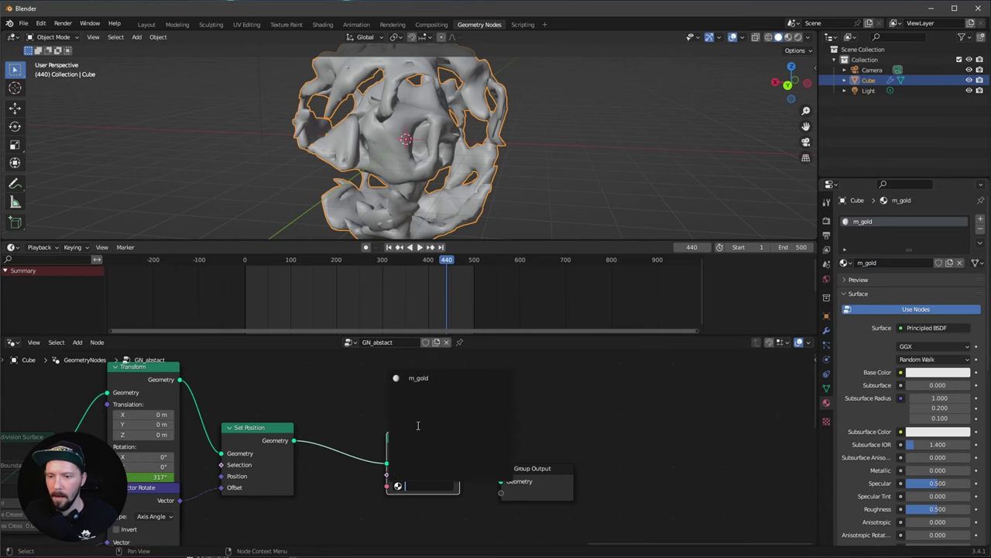
click(432, 380)
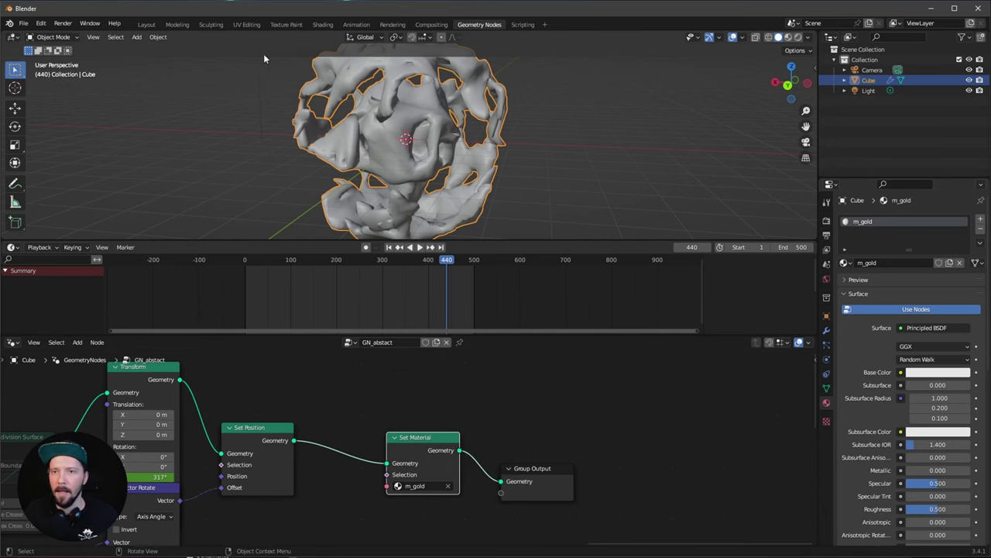
Step: Switch to the Shading workspace with Material Preview shading and enlarge the shader node area
click(322, 24)
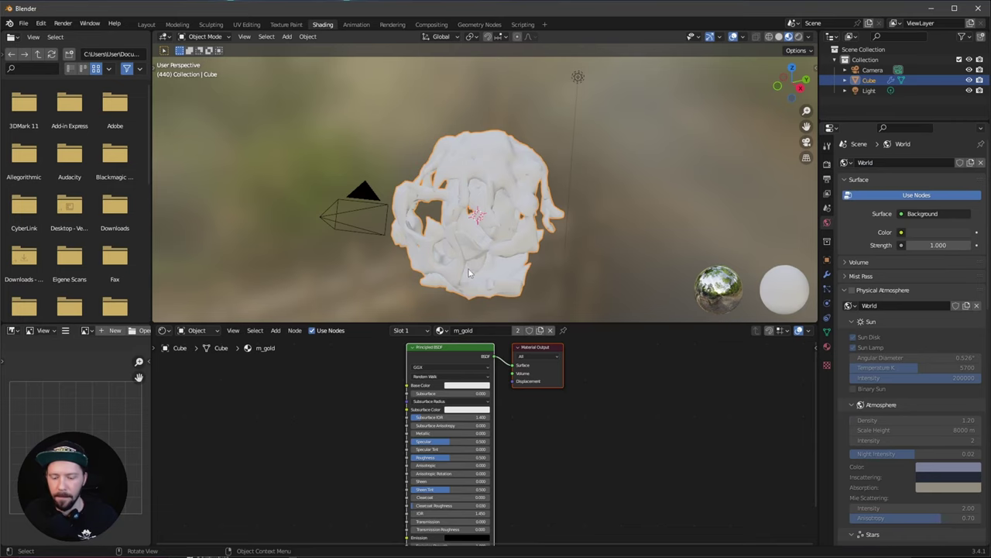
key(z)
click(479, 330)
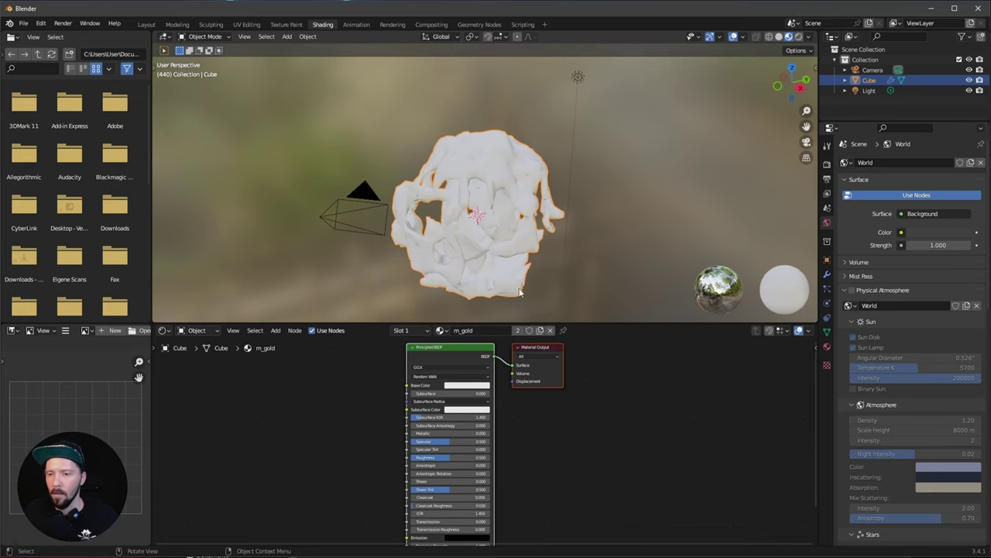
drag(458, 323, 458, 263)
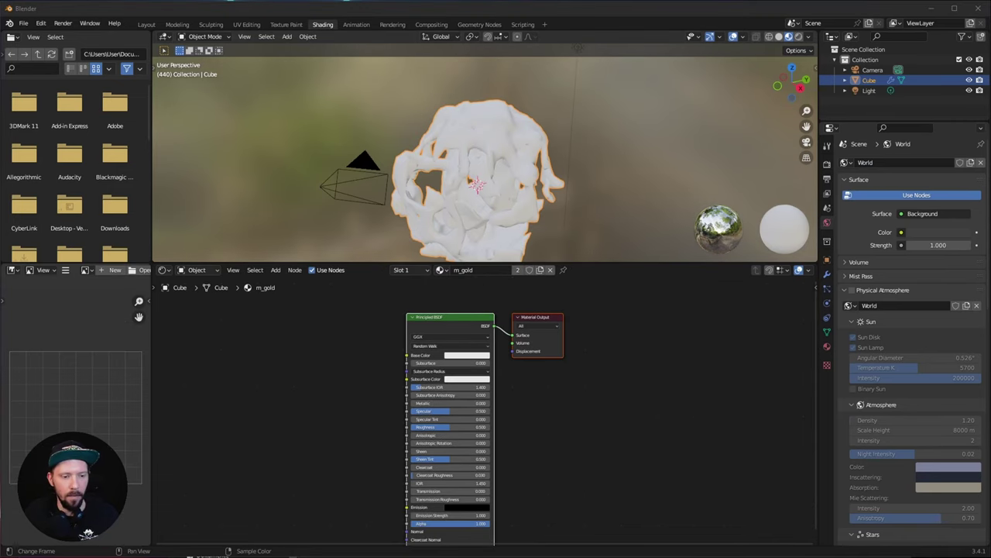
Step: Set the Principled BSDF's base color to hex E7B26C
scroll(534, 368, up, 3)
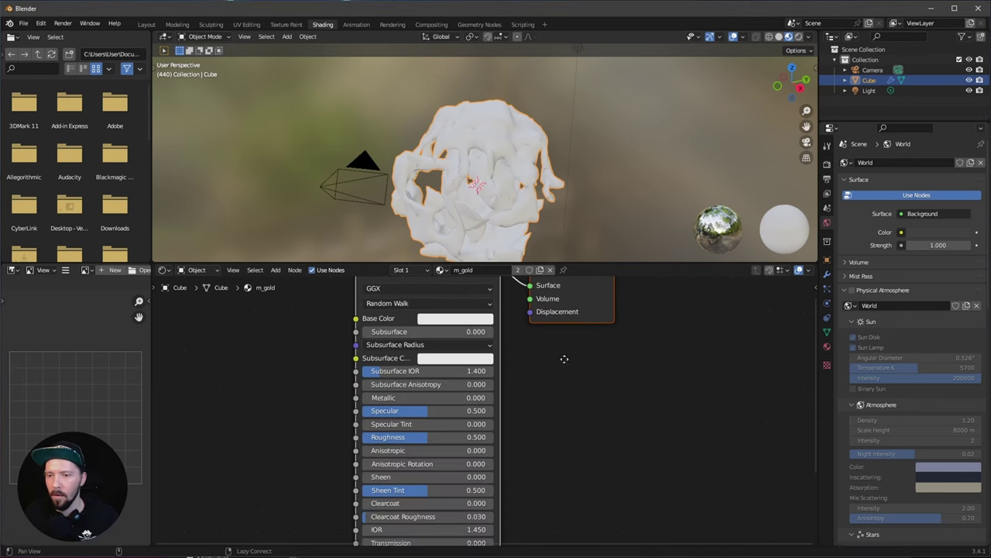
click(450, 343)
click(440, 290)
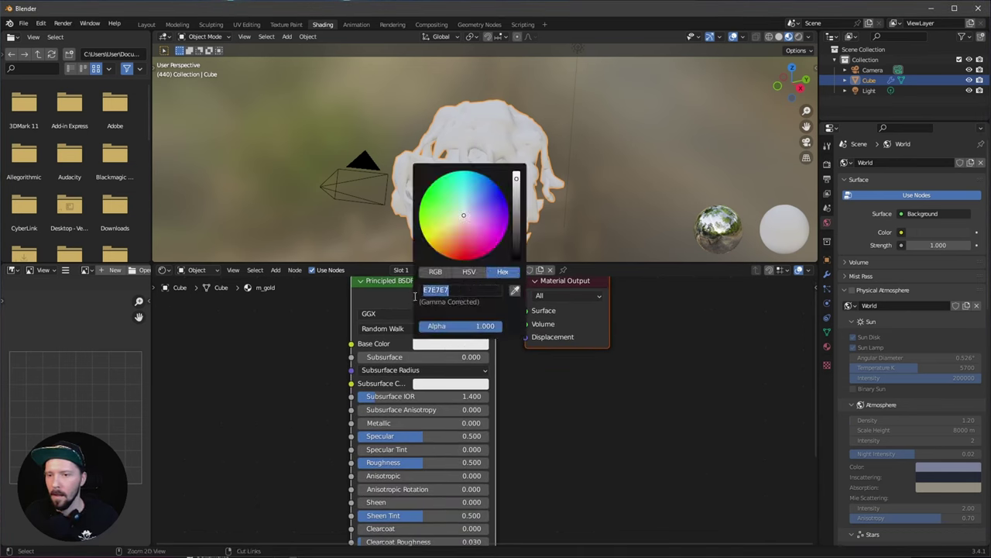
text(E7B26C)
key(Return)
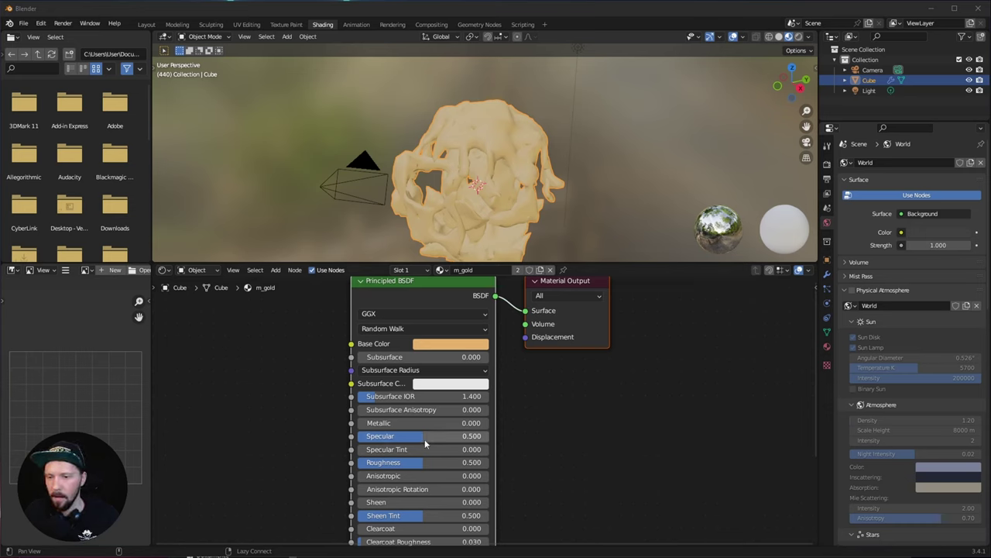
Step: Set the Principled BSDF's Metallic to 1.000, Specular to 0.329 and Roughness to 0.000
drag(410, 426, 542, 458)
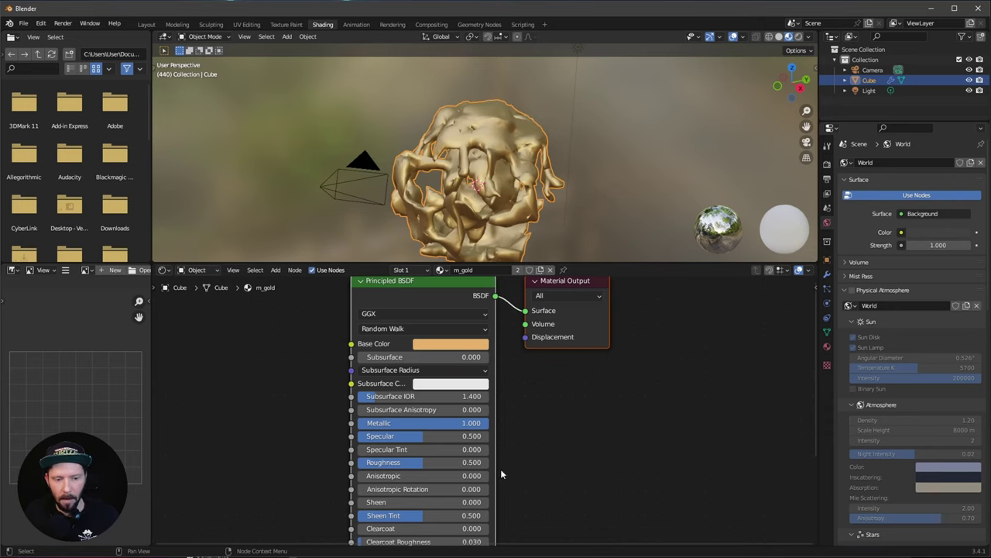
click(477, 436)
key(BackSpace)
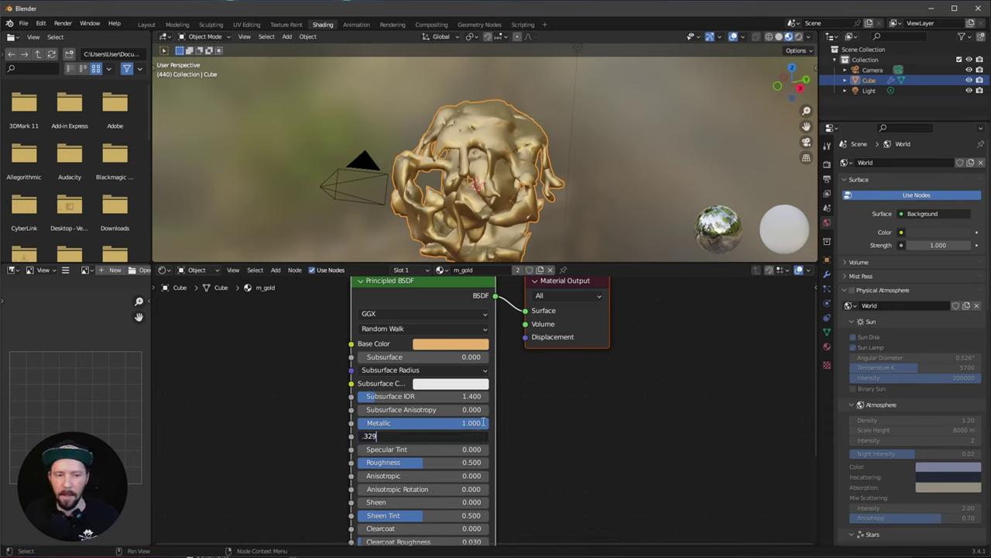
text(.329)
key(Return)
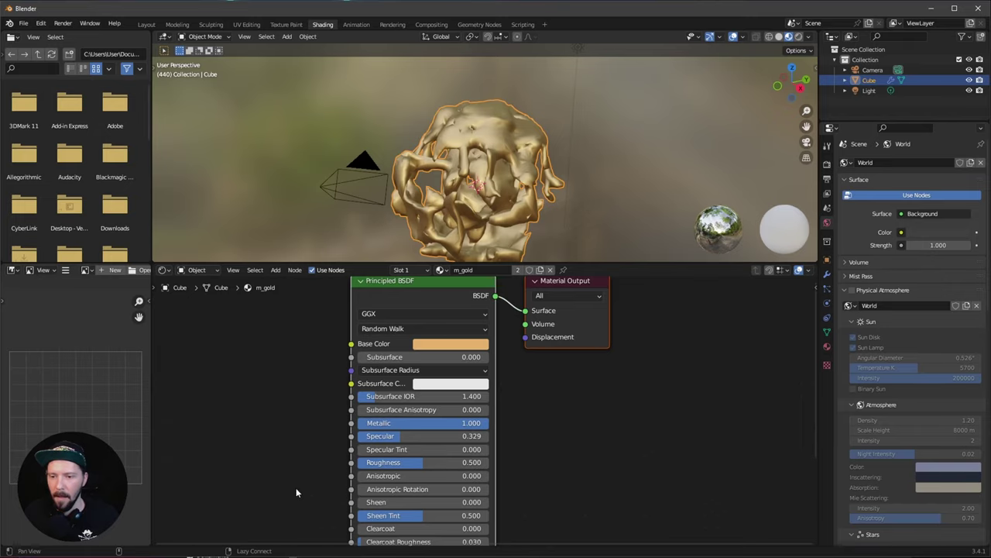
middle_drag(297, 489, 332, 468)
drag(441, 441, 299, 447)
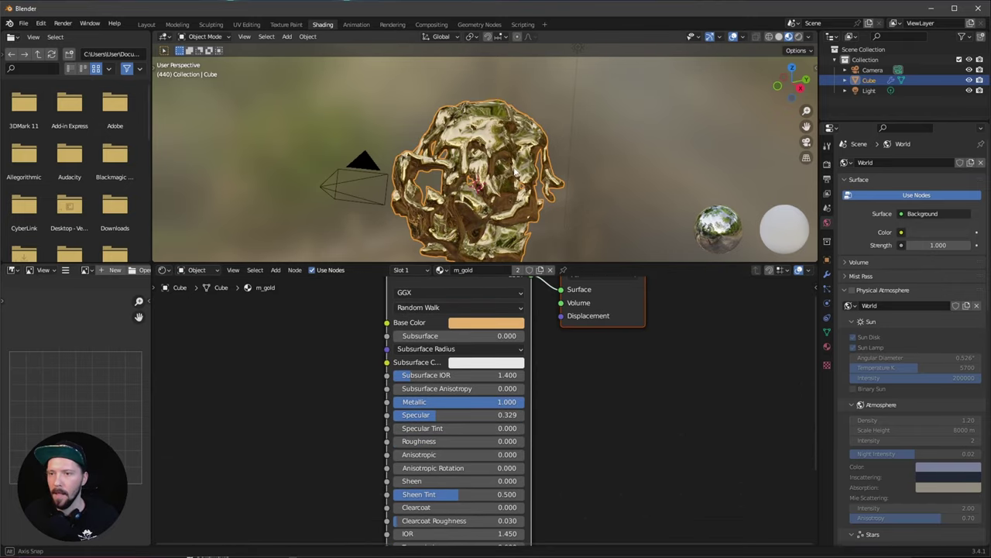
Step: Return to the Geometry Nodes workspace and unmute the Subdivision Surface node
scroll(515, 189, up, 8)
middle_drag(520, 188, 490, 139)
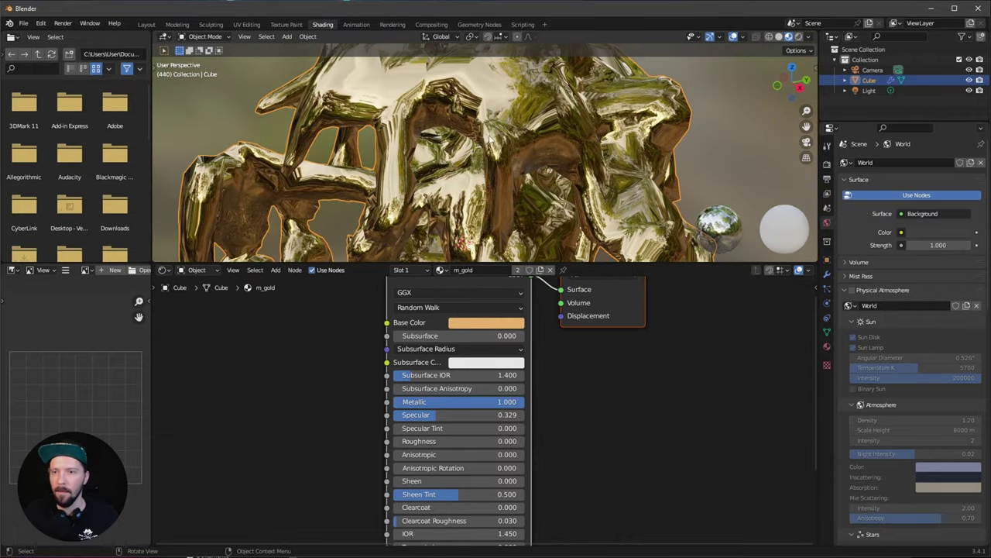
click(480, 24)
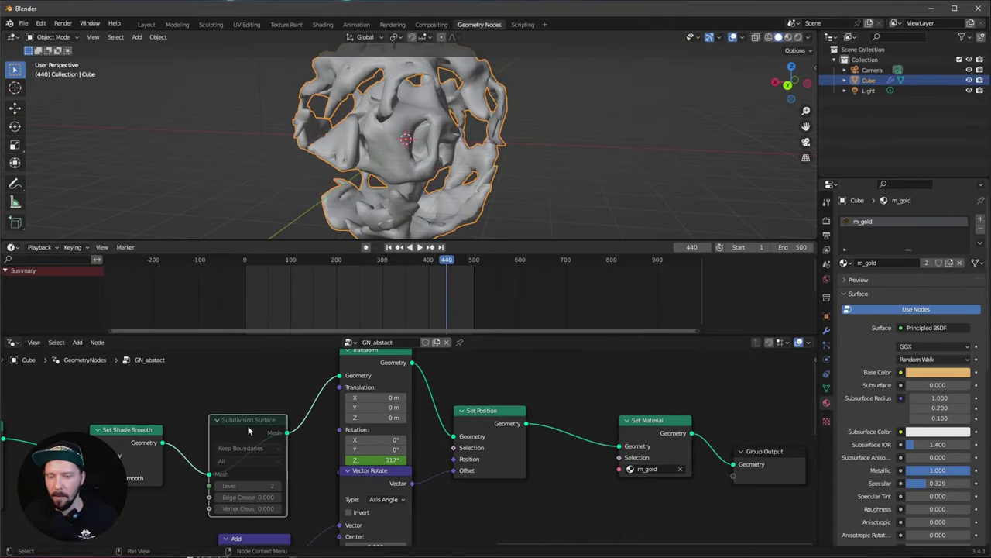
key(m)
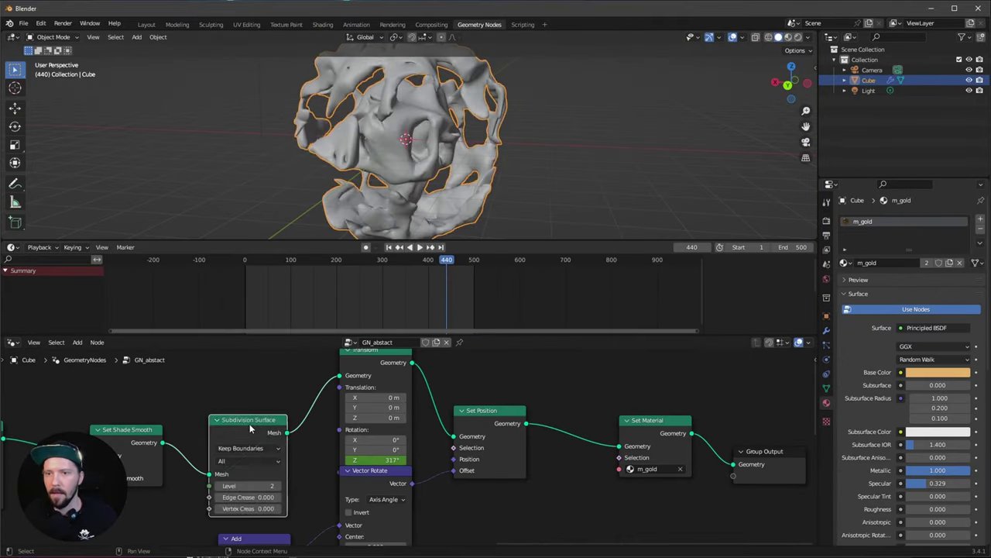
Step: Switch back to the Shading workspace and examine the subdivided gold surface from different angles
click(330, 25)
mouse_move(489, 166)
middle_down()
mouse_move(474, 193)
mouse_move(512, 158)
middle_up()
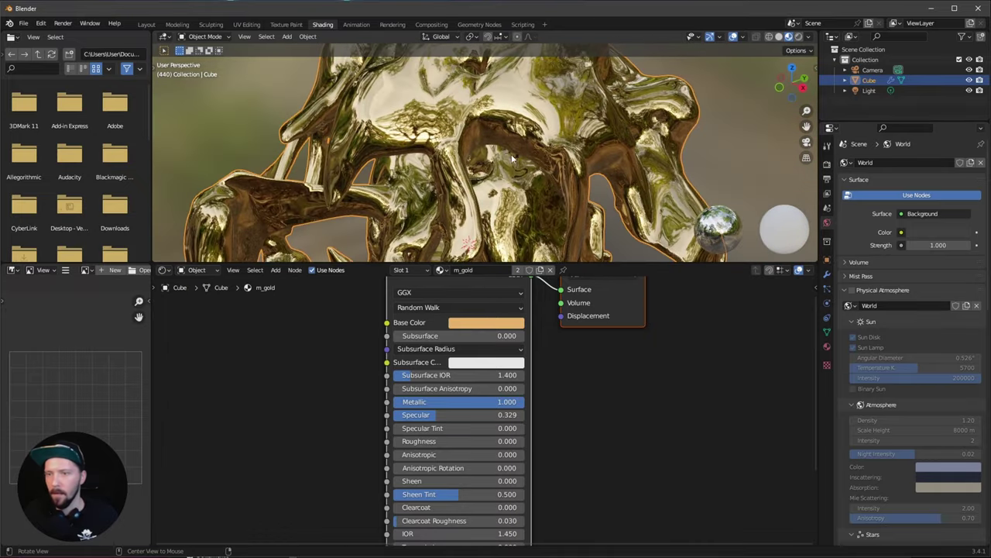
alt+drag(512, 147, 488, 162)
alt+drag(287, 379, 359, 363)
scroll(349, 373, down, 2)
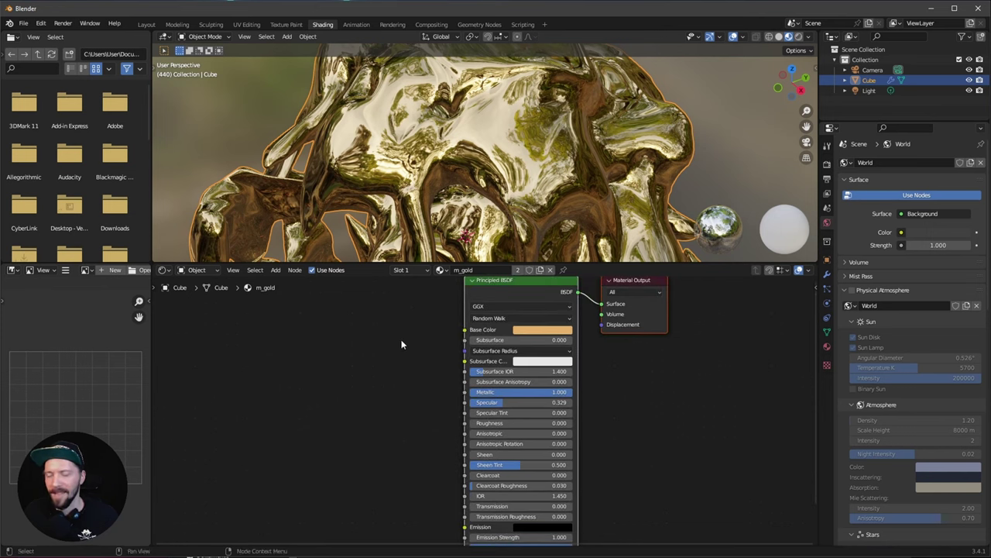
middle_drag(379, 409, 384, 401)
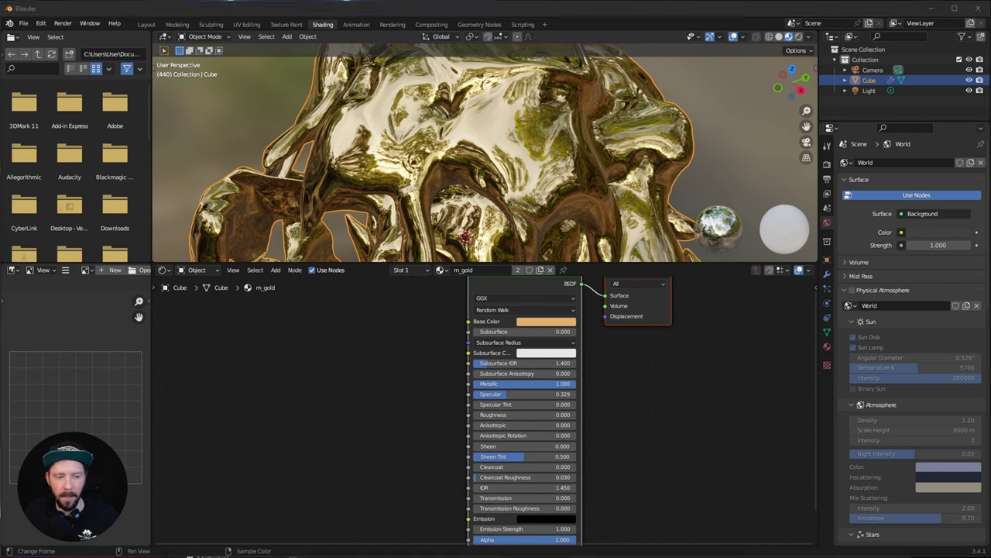
Step: Add a Musgrave Texture node and connect its Height output to the Principled BSDF's Roughness
key(shift+a)
text(mu)
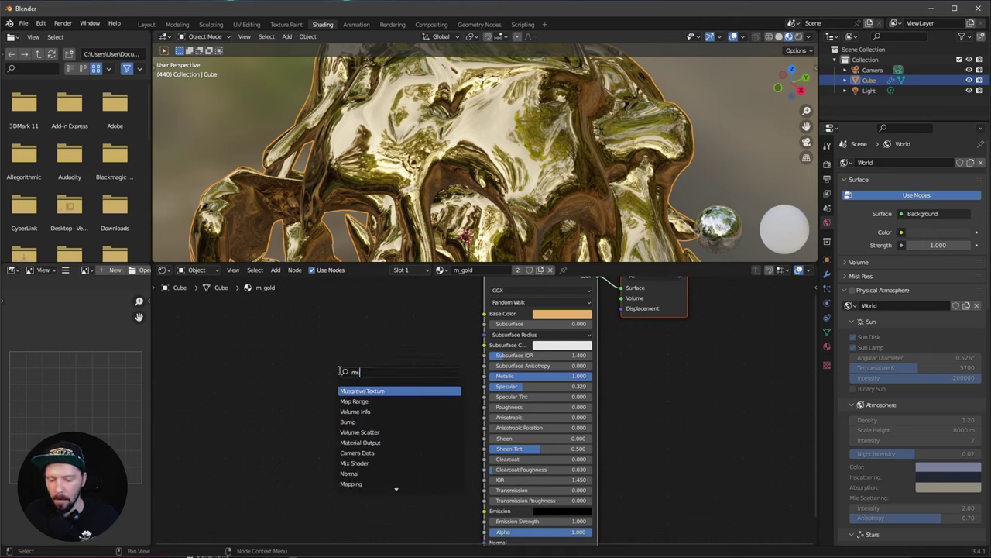
text(s)
click(380, 390)
click(304, 385)
alt+drag(338, 416, 365, 405)
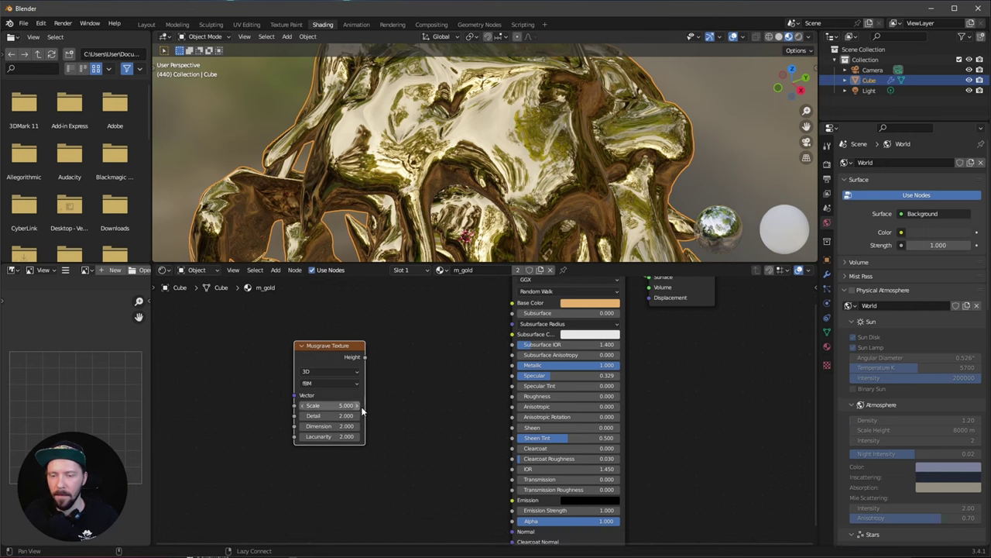
scroll(396, 387, up, 1)
drag(357, 358, 522, 405)
middle_drag(376, 344, 361, 346)
Step: Insert a ColorRamp between the Musgrave Texture and Roughness, moving its black stop to position 0.305
key(shift+a)
text(s)
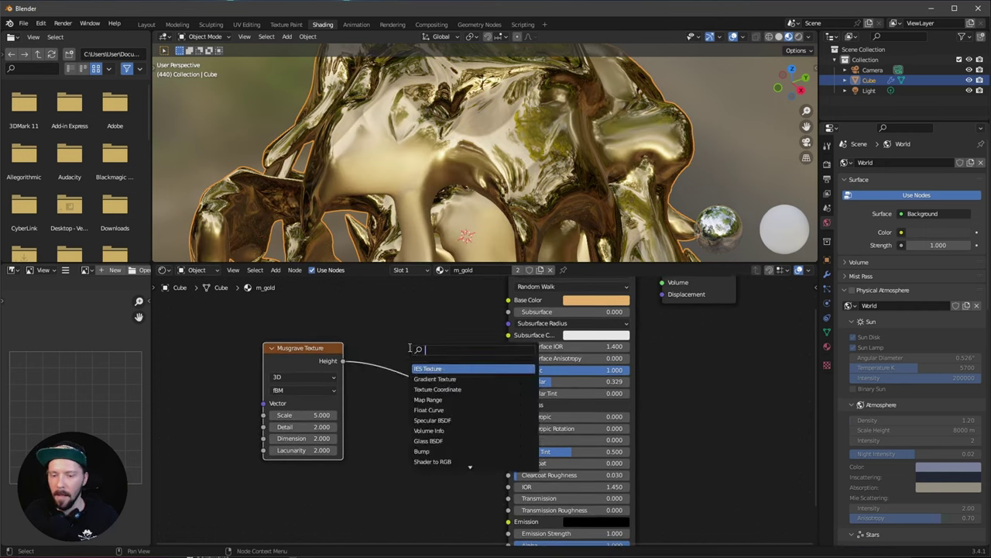
text(ra)
text(mo)
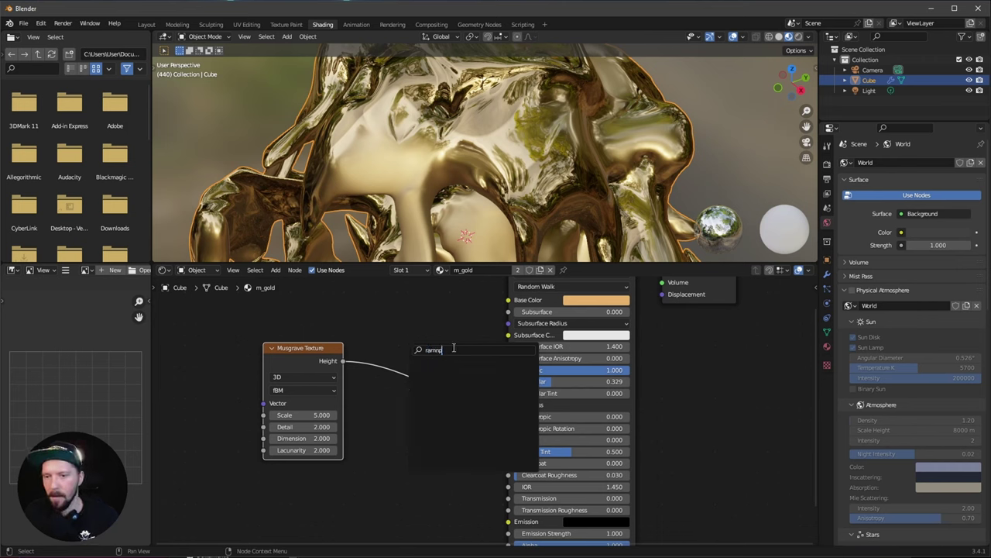
drag(454, 348, 380, 354)
text(ramp)
key(Return)
drag(396, 408, 431, 408)
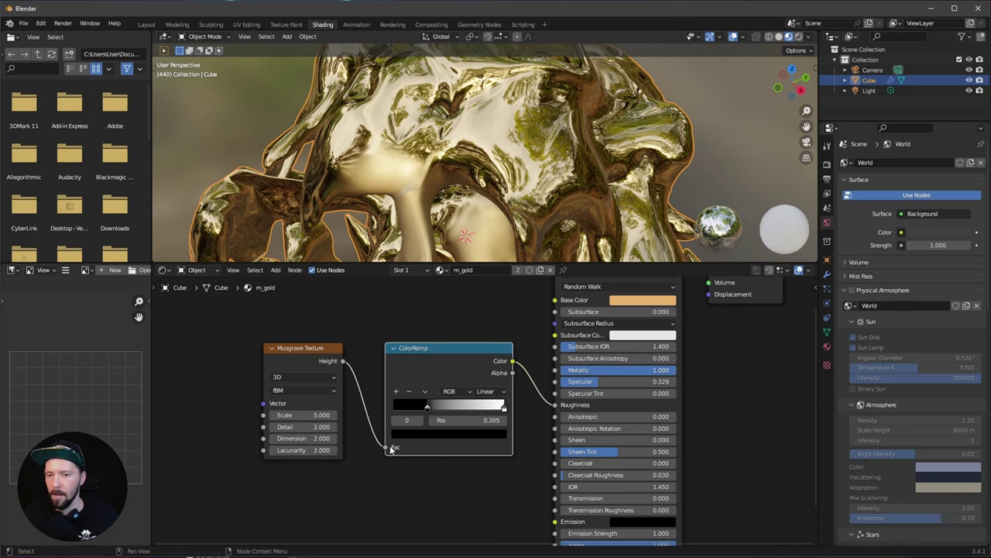
Step: Set the Musgrave Texture's Scale to 1.6, Detail to 15 and Dimension to 0.2
middle_drag(341, 464, 364, 467)
scroll(364, 466, up, 1)
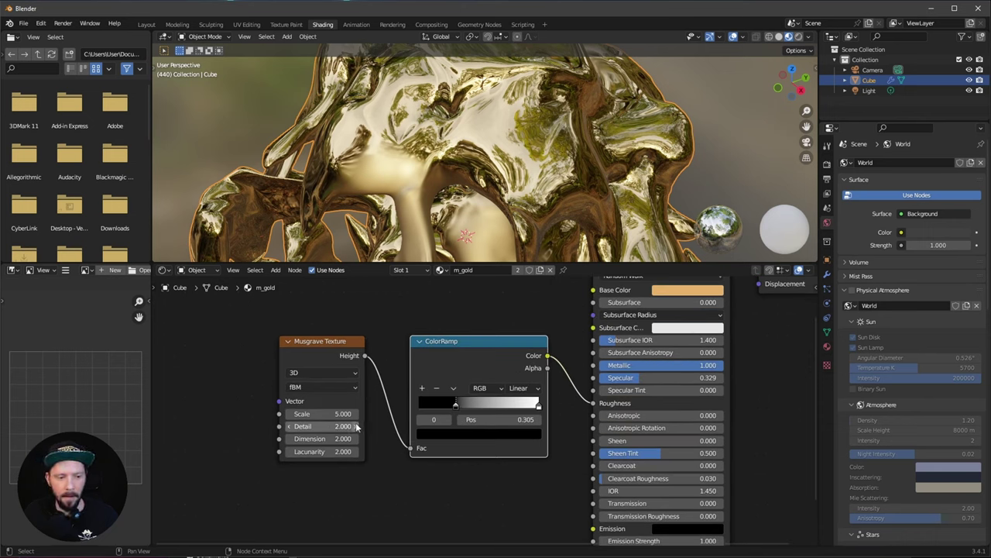
click(356, 411)
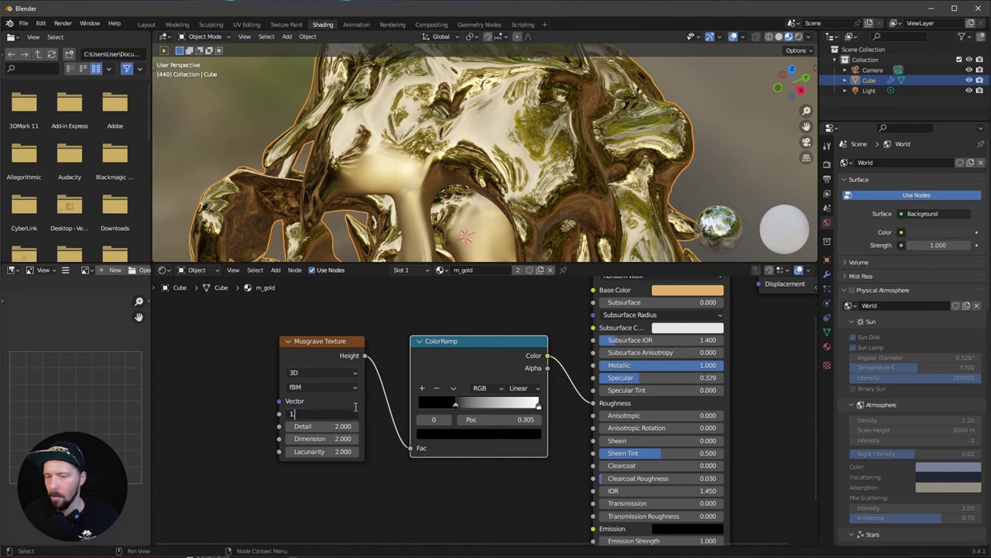
text(1.6)
key(Return)
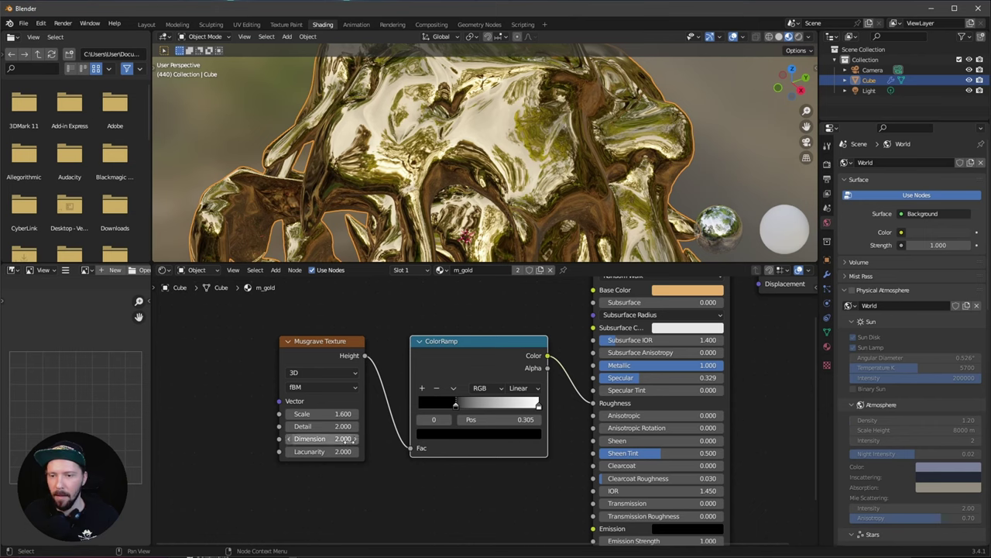
click(342, 426)
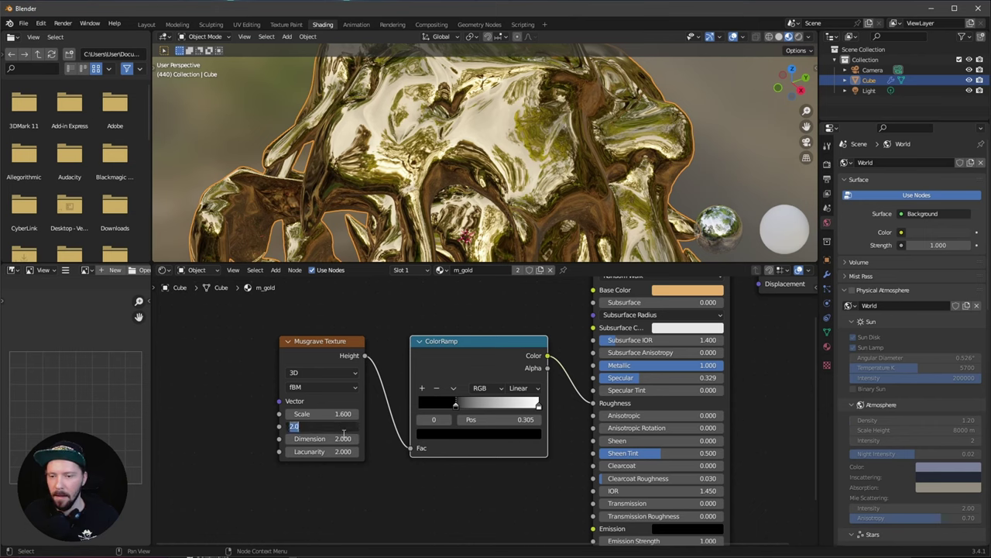
text(15)
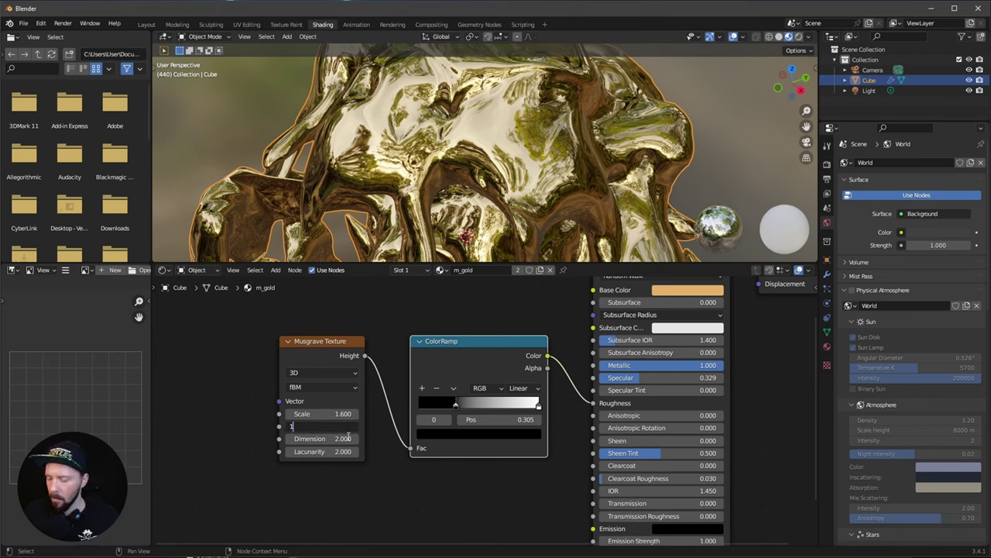
key(Return)
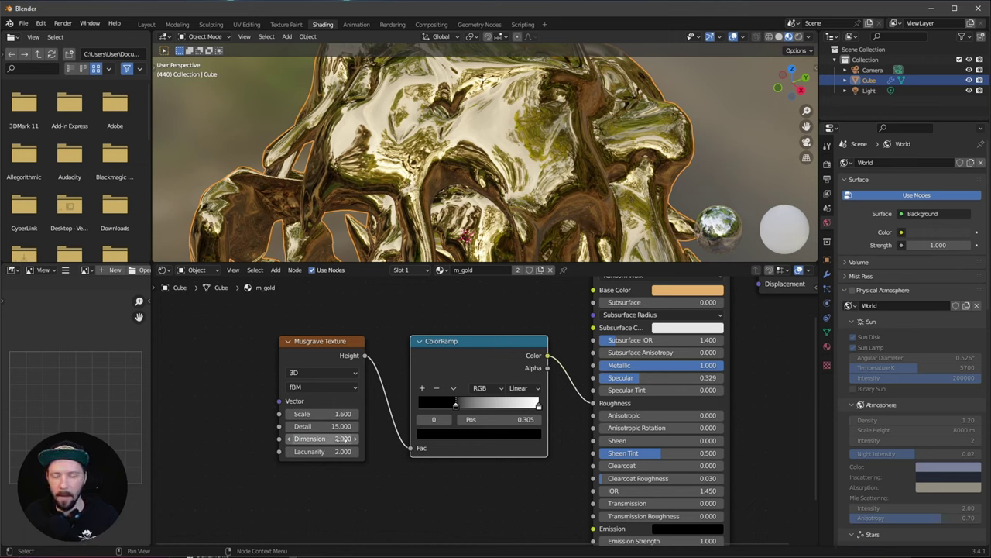
click(346, 438)
key(BackSpace)
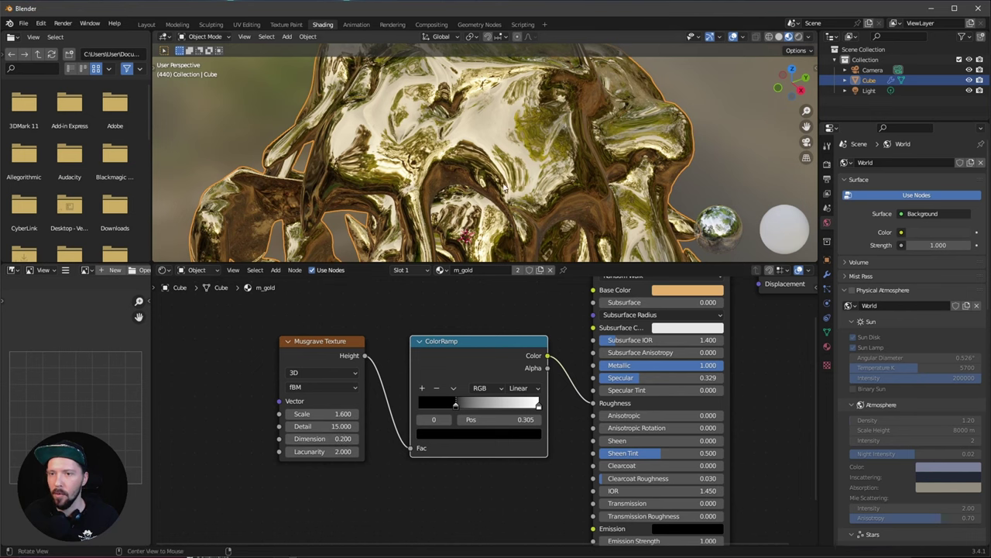
Step: Switch the viewport's preview lighting from the forest environment to the warm indoor one
mouse_move(540, 149)
middle_down()
mouse_move(529, 178)
mouse_move(519, 168)
mouse_move(470, 186)
mouse_move(559, 147)
middle_up()
click(809, 36)
click(802, 122)
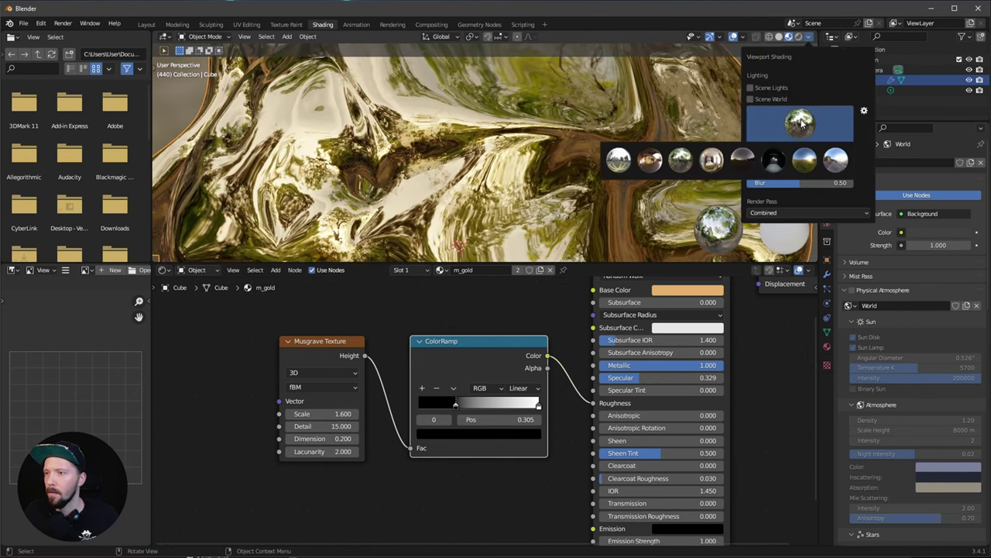
click(650, 160)
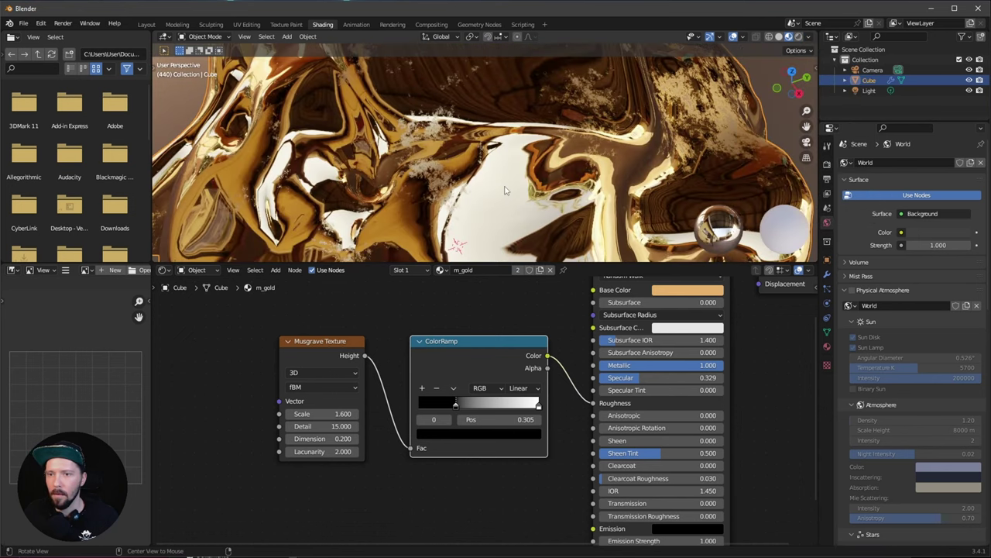
Step: Try a Musgrave Texture Dimension of 0.3 and set it back to 0.2
mouse_move(345, 438)
mouse_down()
mouse_move(354, 439)
mouse_move(345, 439)
mouse_up()
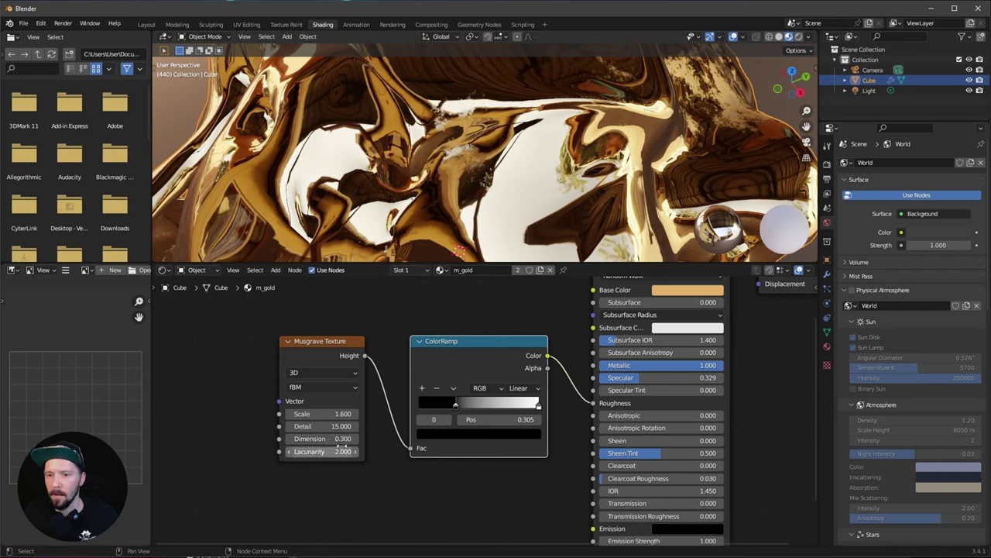
click(343, 438)
text(0.2)
key(Return)
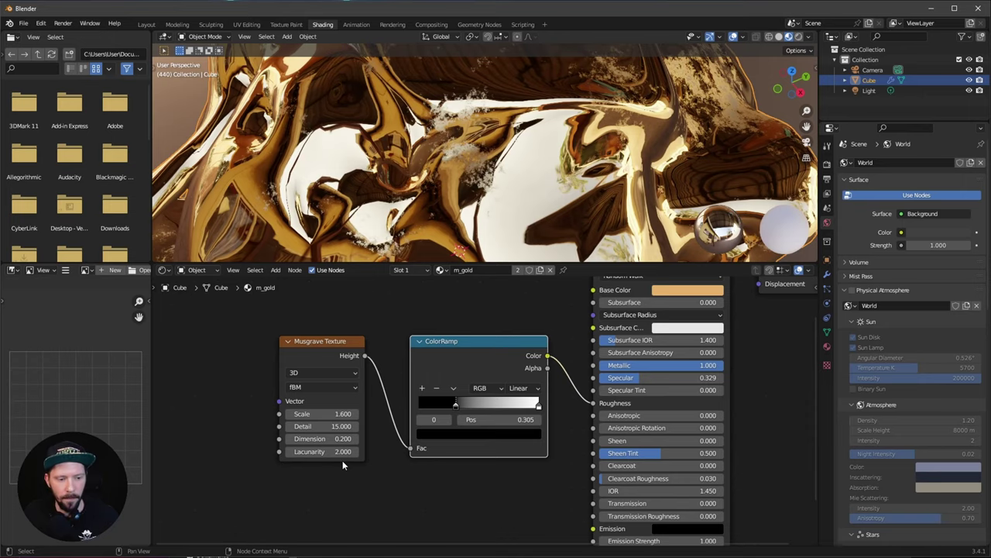
Step: Play the animation and examine how the roughness pattern behaves on the moving gold surface
middle_drag(459, 161, 473, 195)
scroll(507, 178, down, 5)
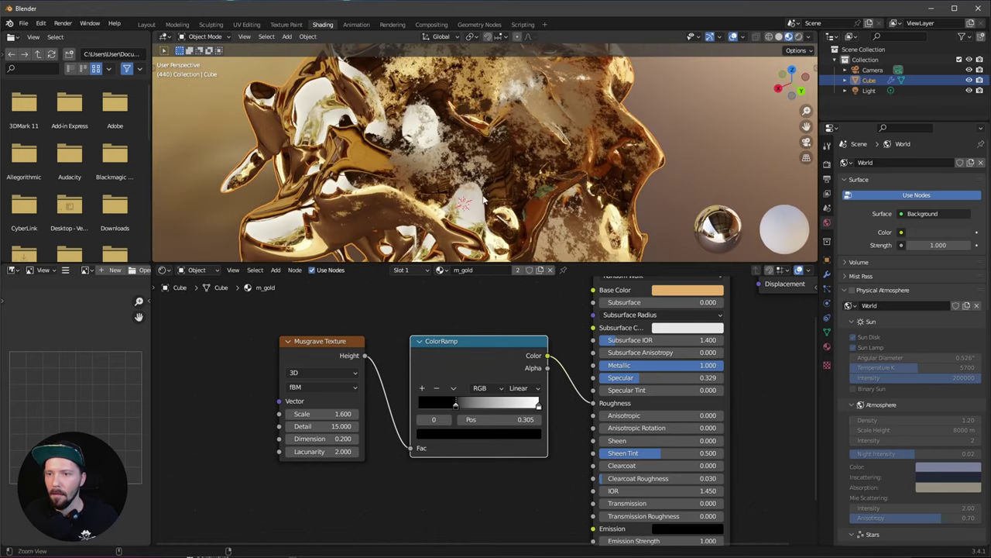
key(space)
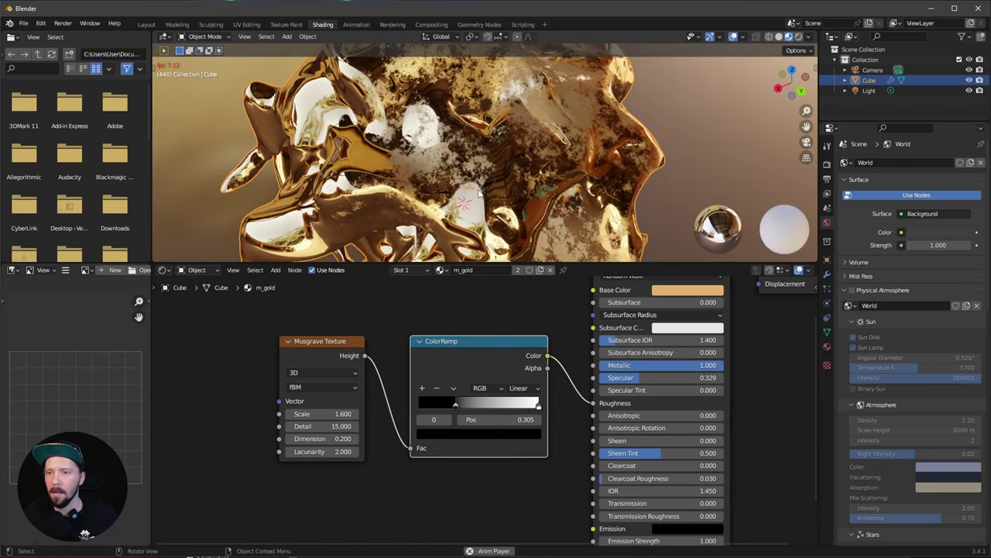
key(space)
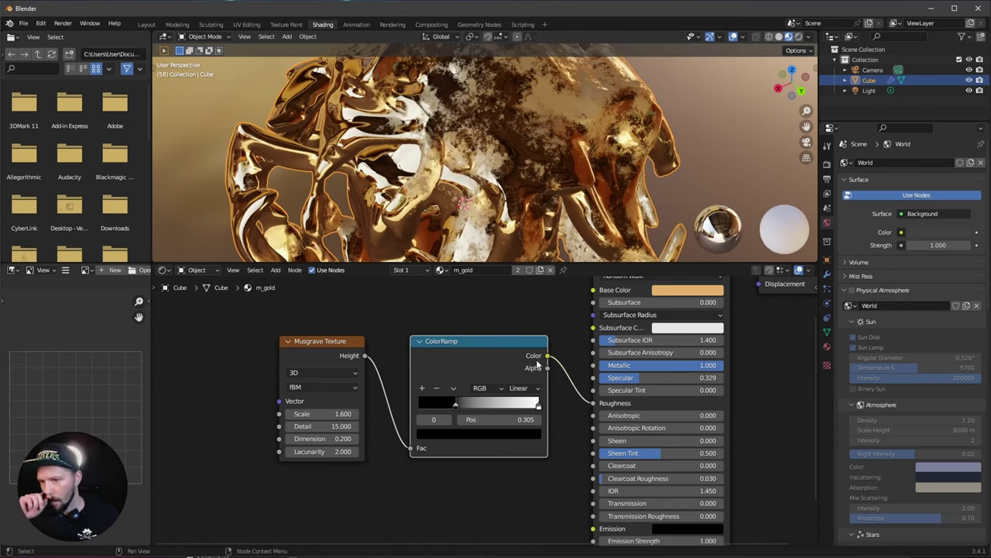
Step: In the Geometry Nodes workspace, insert a Capture Attribute node between Subdivision Surface and Transform
click(480, 24)
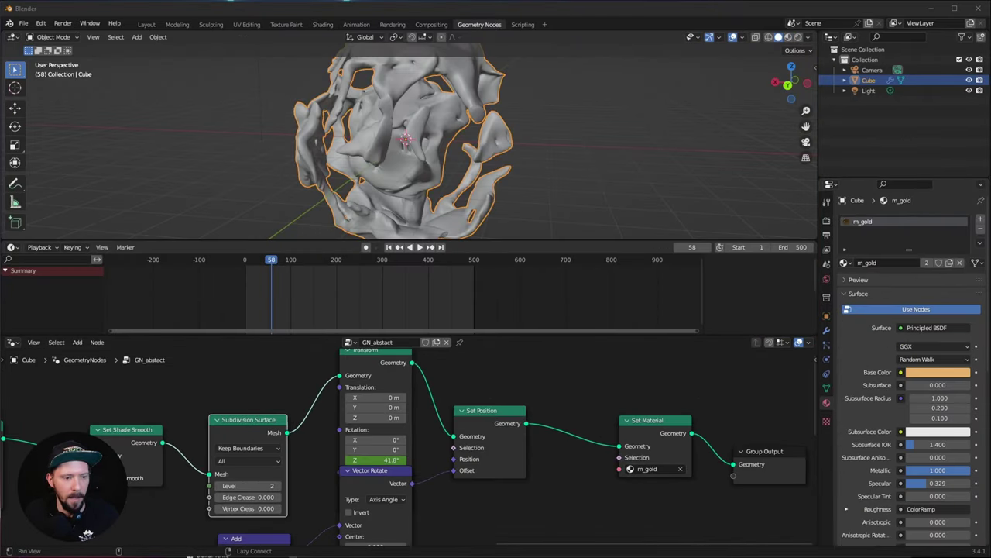
scroll(465, 481, down, 2)
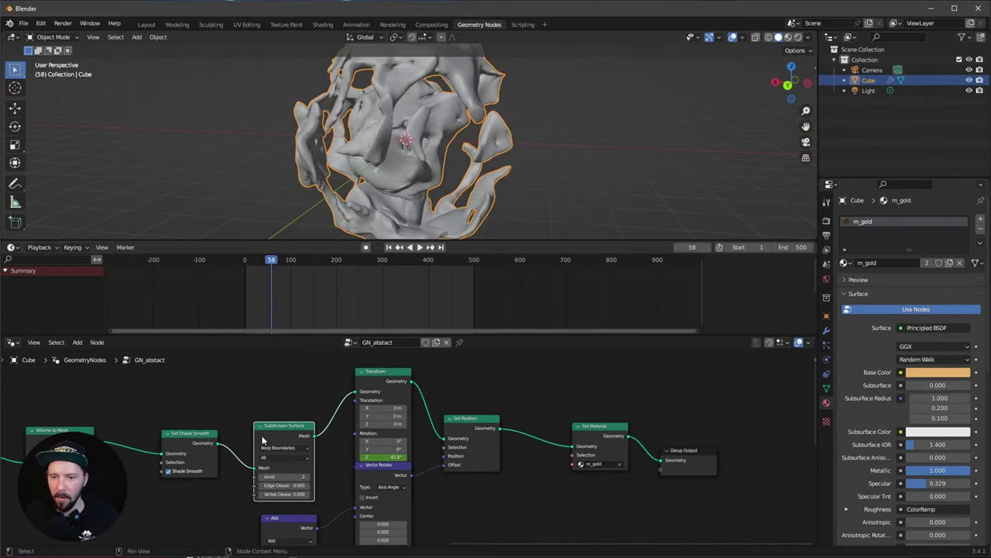
mouse_move(262, 440)
mouse_down()
mouse_move(209, 422)
mouse_move(248, 438)
mouse_move(256, 429)
mouse_move(235, 427)
mouse_move(246, 431)
mouse_up()
key(shift+a)
text(a)
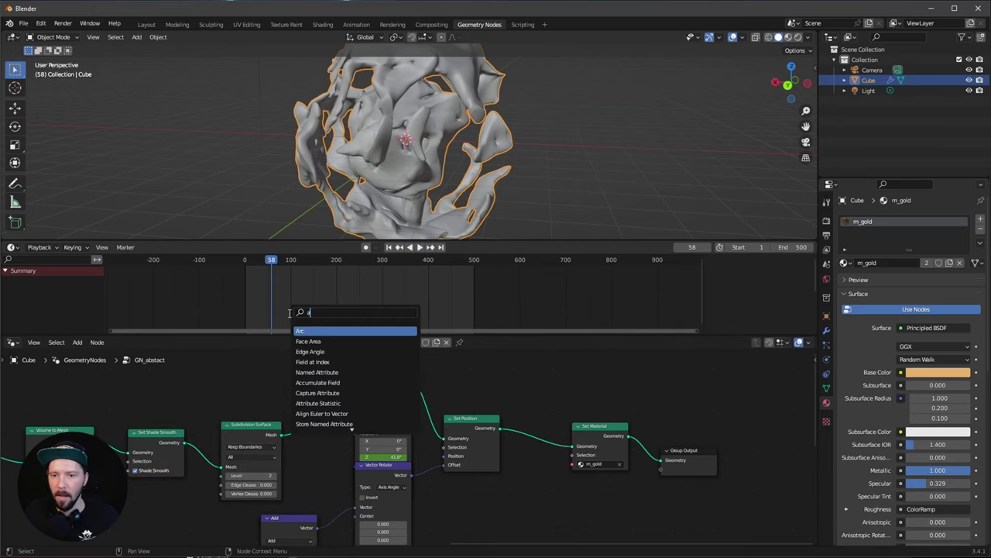
text(tt)
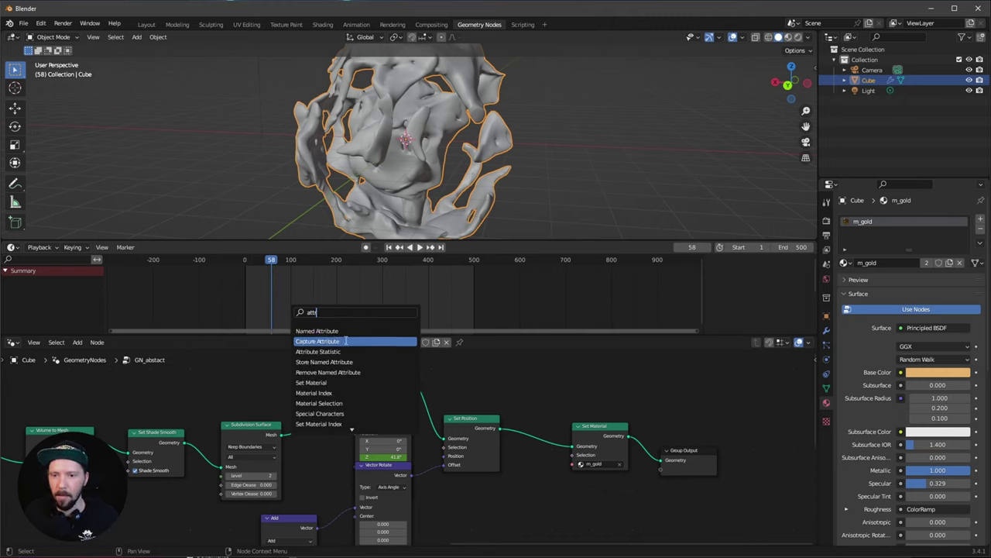
click(345, 341)
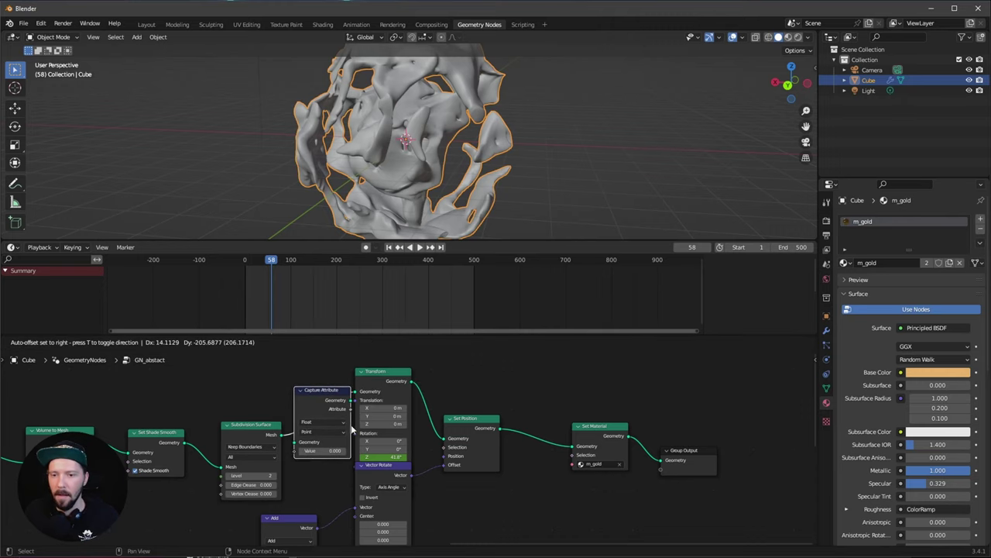
click(363, 463)
Step: Rearrange the node tree so the Vector Rotate and Add nodes sit clear of the Transform node
scroll(320, 512, down, 4)
middle_drag(321, 513, 320, 470)
drag(260, 465, 388, 527)
drag(384, 424, 481, 466)
click(330, 449)
ctrl+alt+drag(342, 473, 438, 411)
ctrl+middle_drag(437, 409, 353, 409)
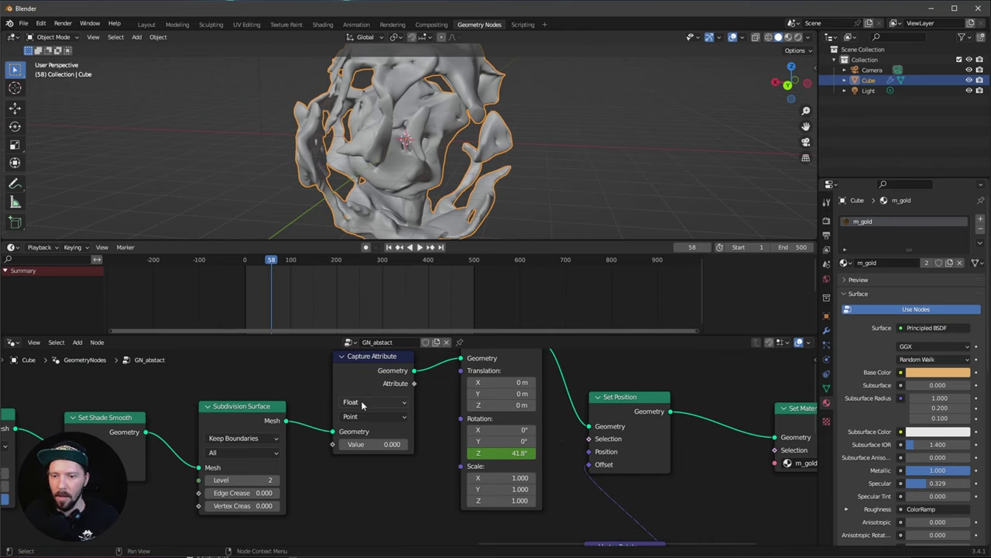
Step: Set the Capture Attribute's data type to Vector and feed its Value from a new Position node
click(361, 403)
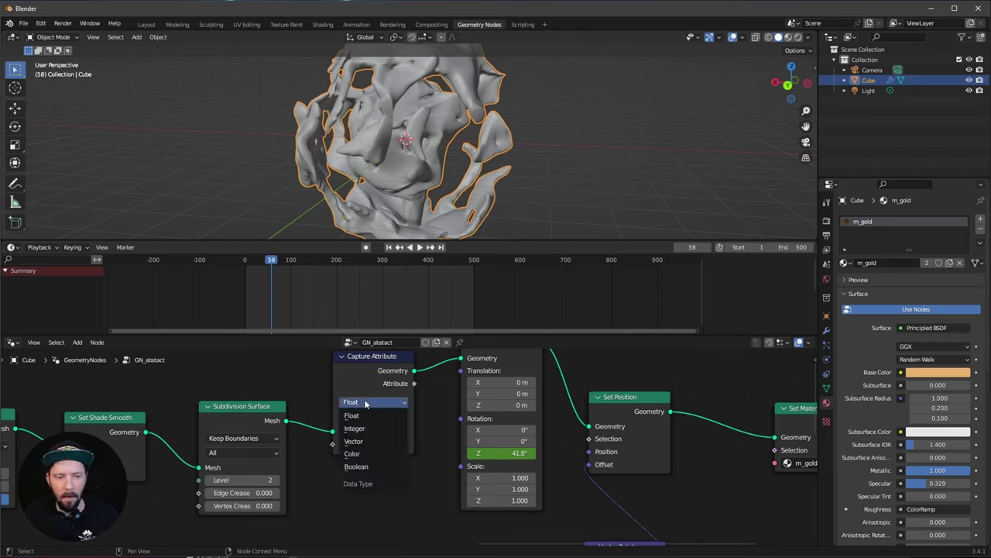
click(372, 440)
scroll(339, 514, down, 1)
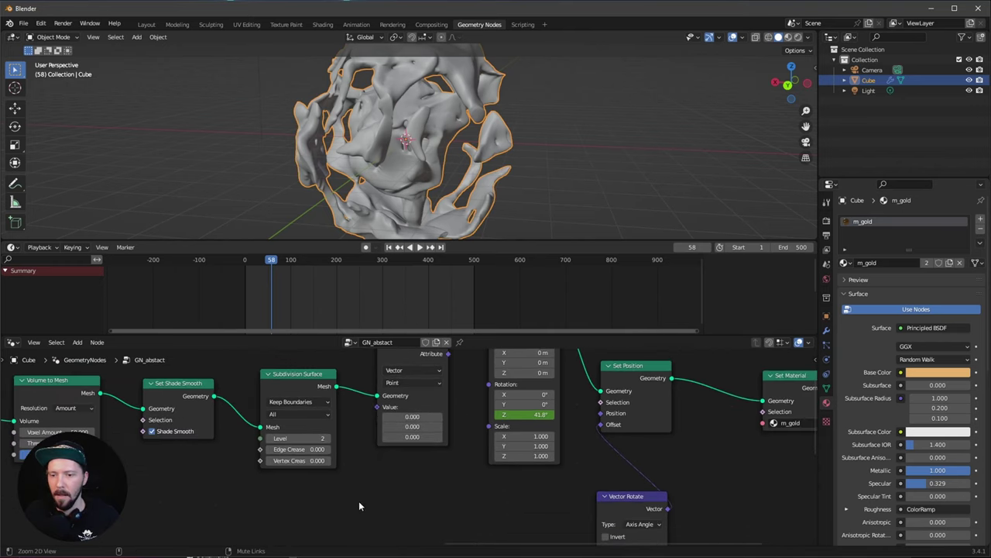
key(shift+a)
click(350, 311)
text(po)
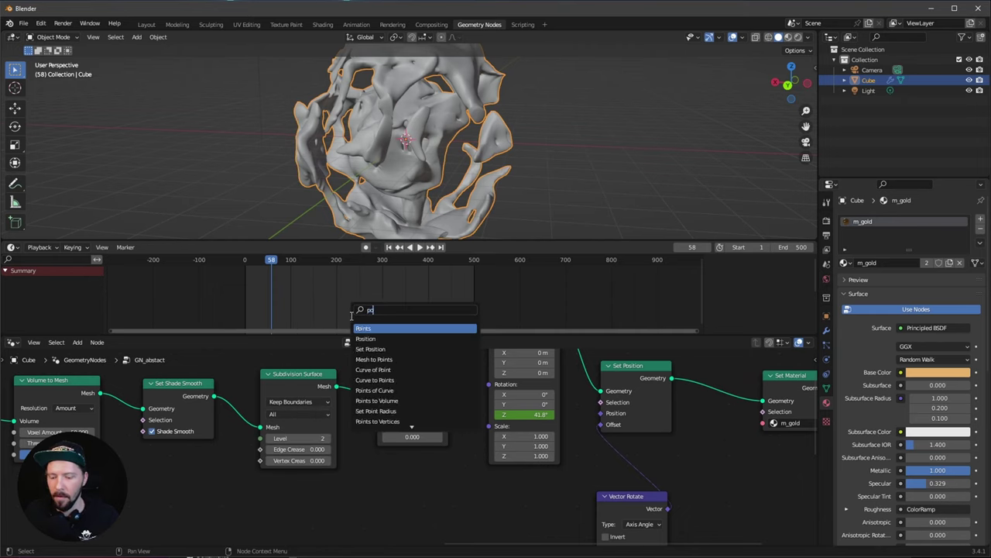
text(s)
key(Return)
click(313, 521)
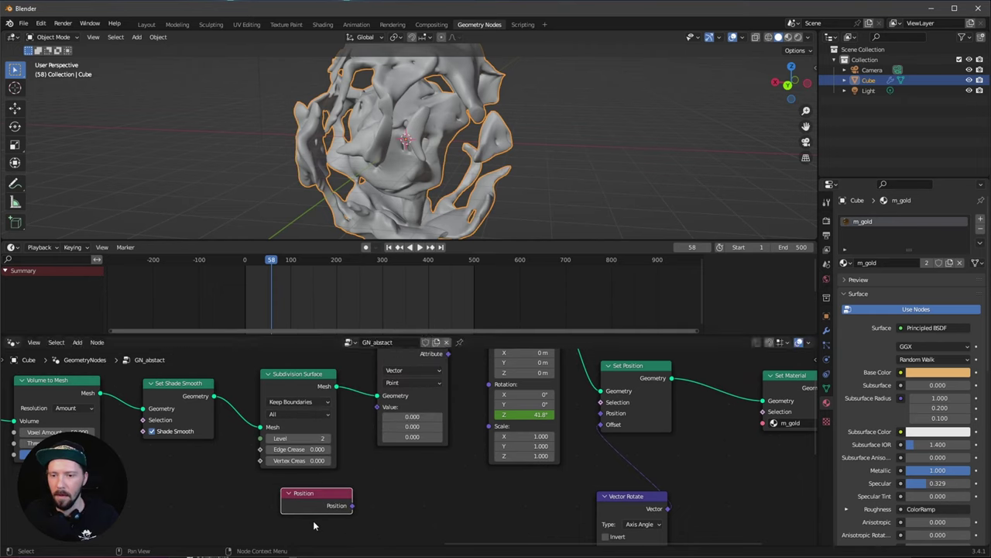
drag(329, 494, 372, 415)
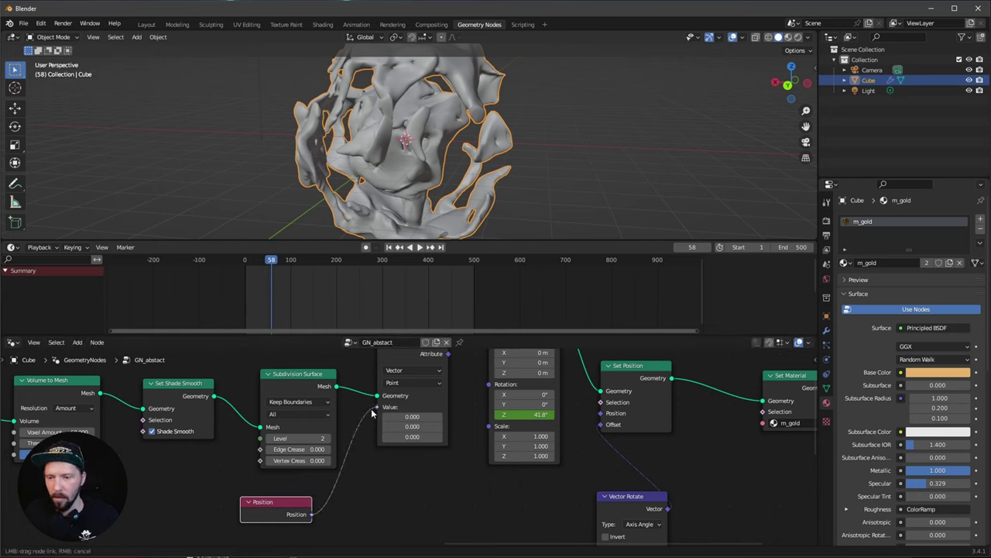
Step: Connect the Capture Attribute's Attribute output to a new socket on the Group Output
scroll(442, 465, down, 2)
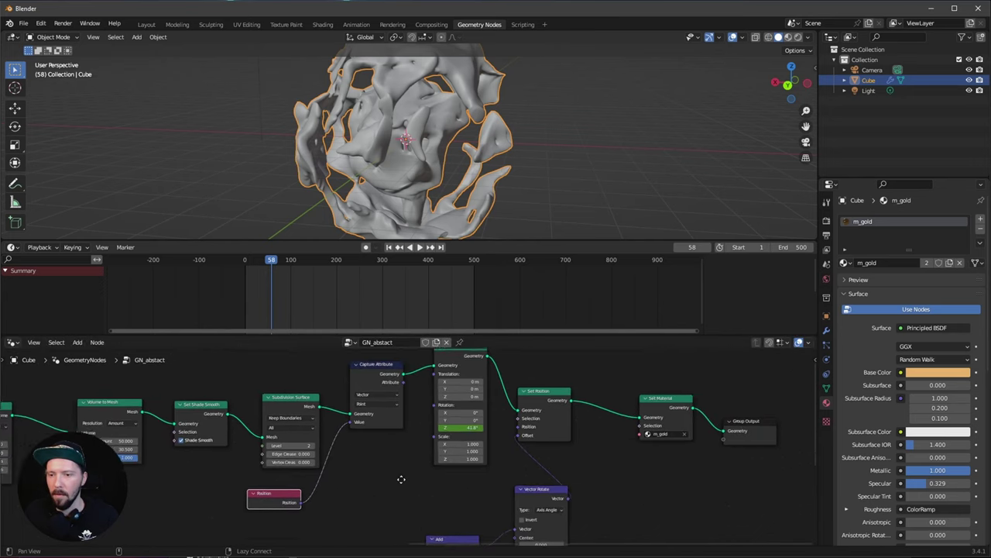
middle_drag(401, 475, 357, 488)
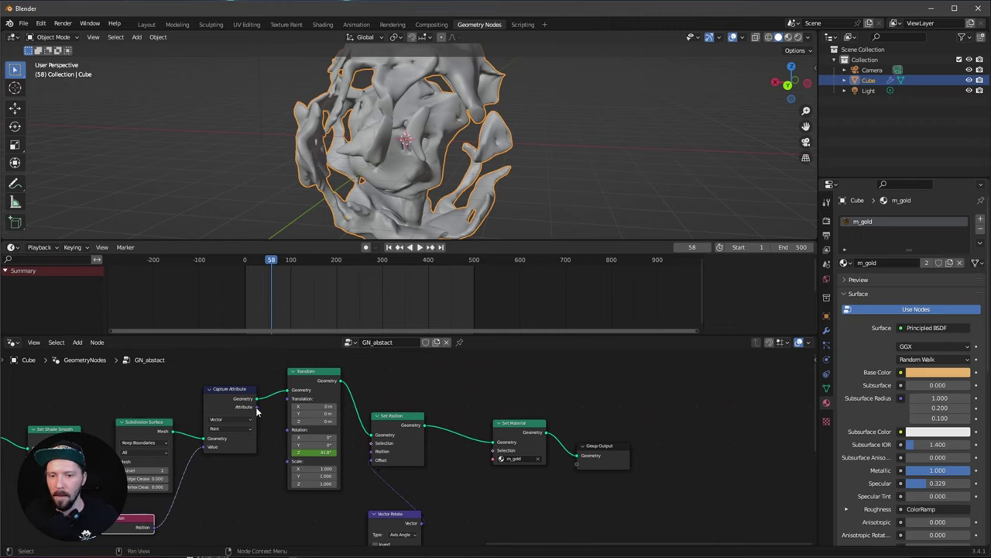
drag(257, 407, 581, 468)
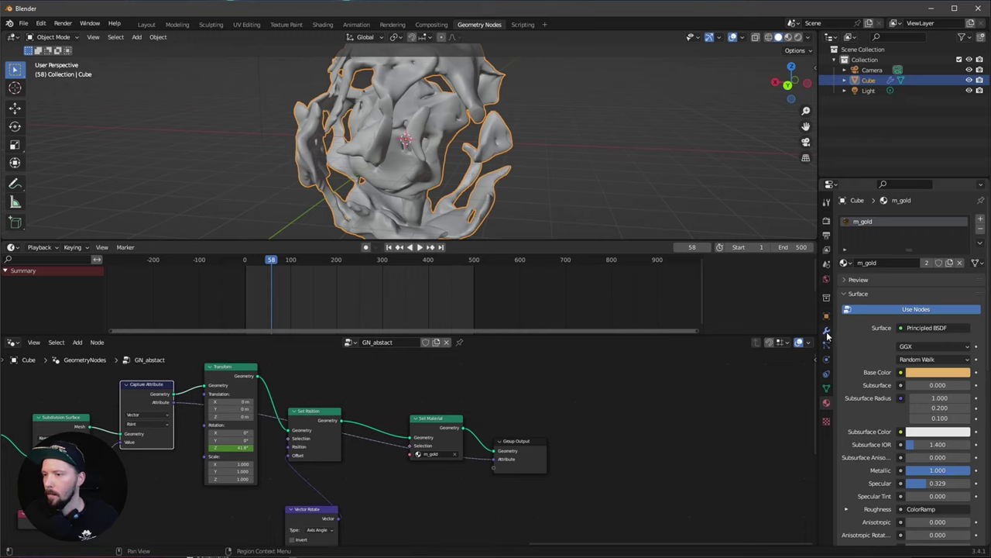
Step: Name the Geometry Nodes modifier's output attribute gold
click(827, 330)
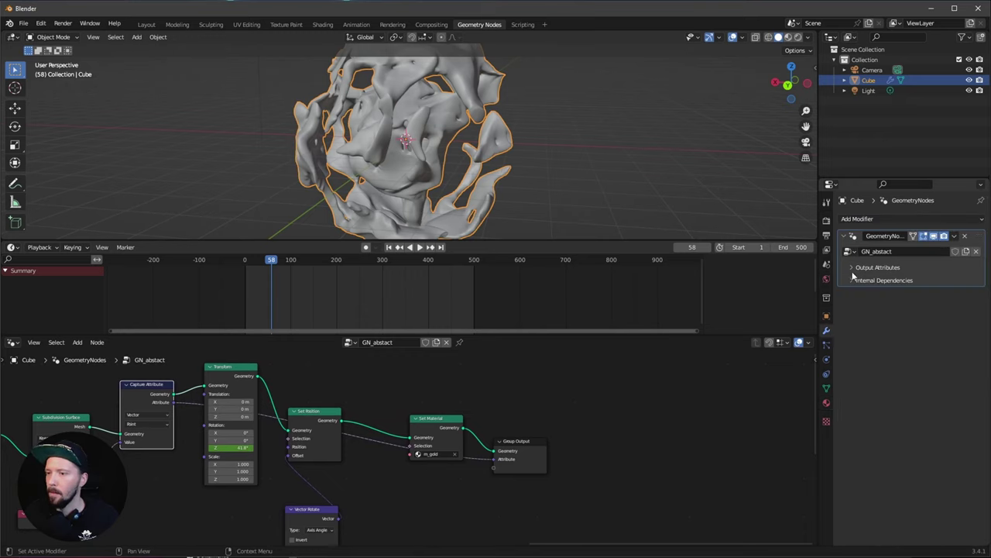
click(852, 268)
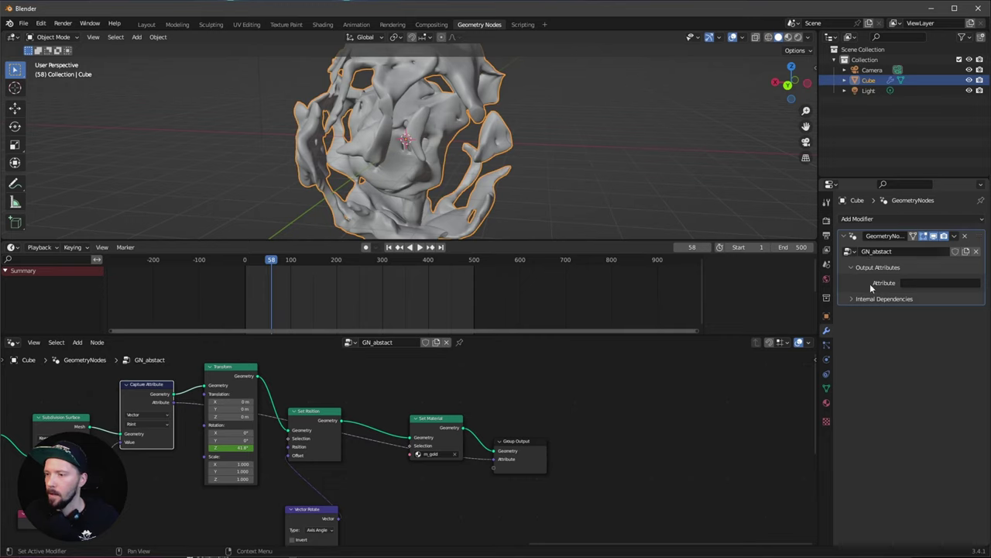
click(908, 282)
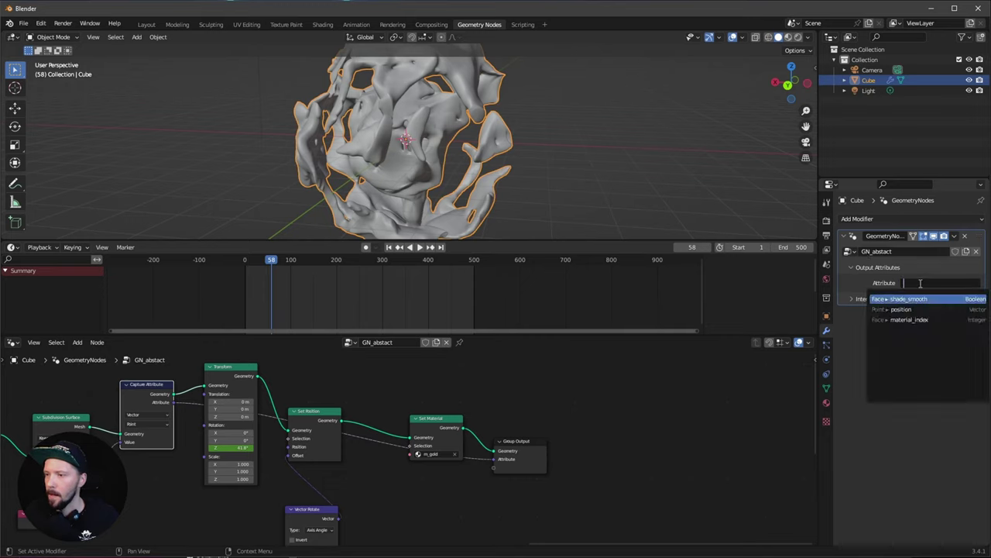
text(gold)
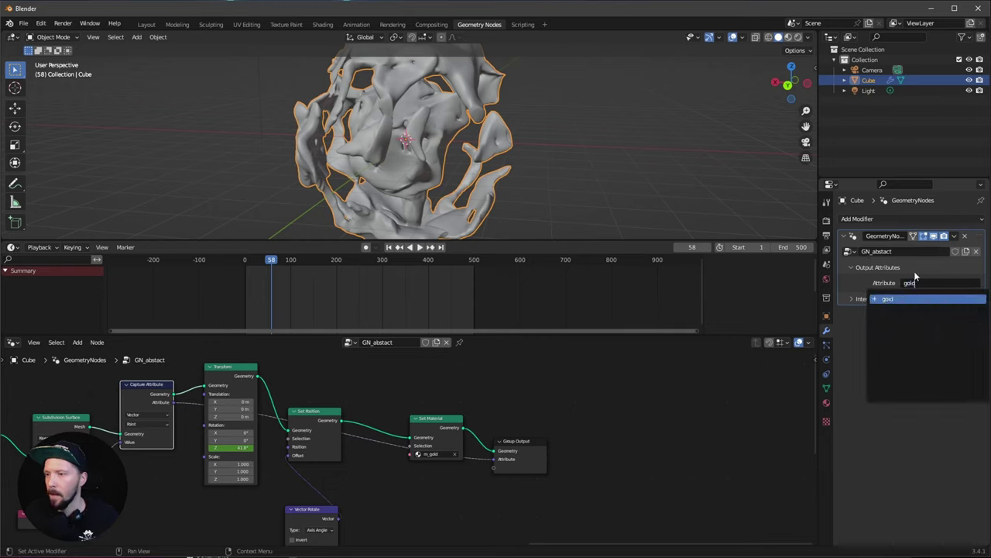
key(Return)
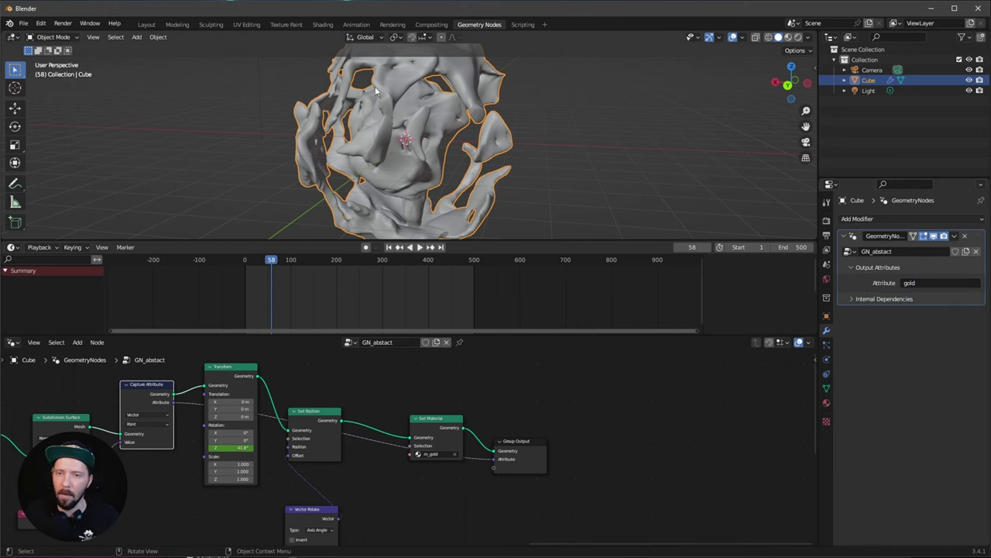
Step: In the Shading workspace, add an Attribute node to m_gold and connect its Vector output to the Musgrave Texture's Vector input
click(323, 24)
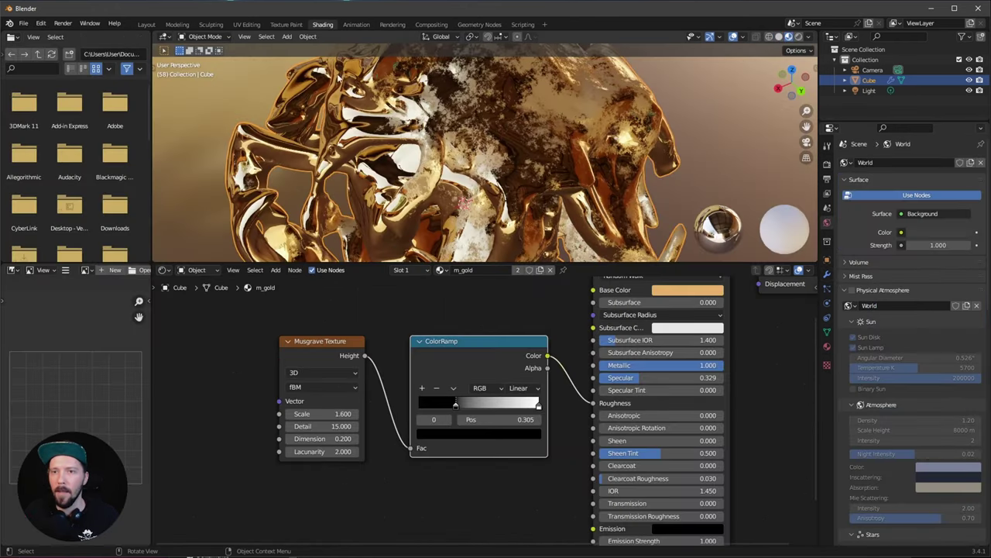
middle_drag(161, 369, 365, 396)
key(shift+a)
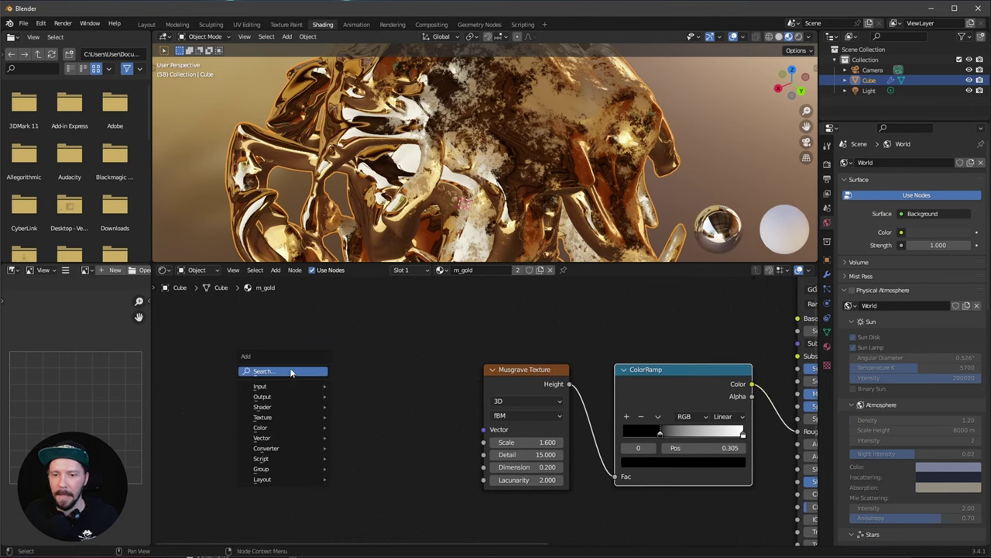
click(291, 373)
text(att)
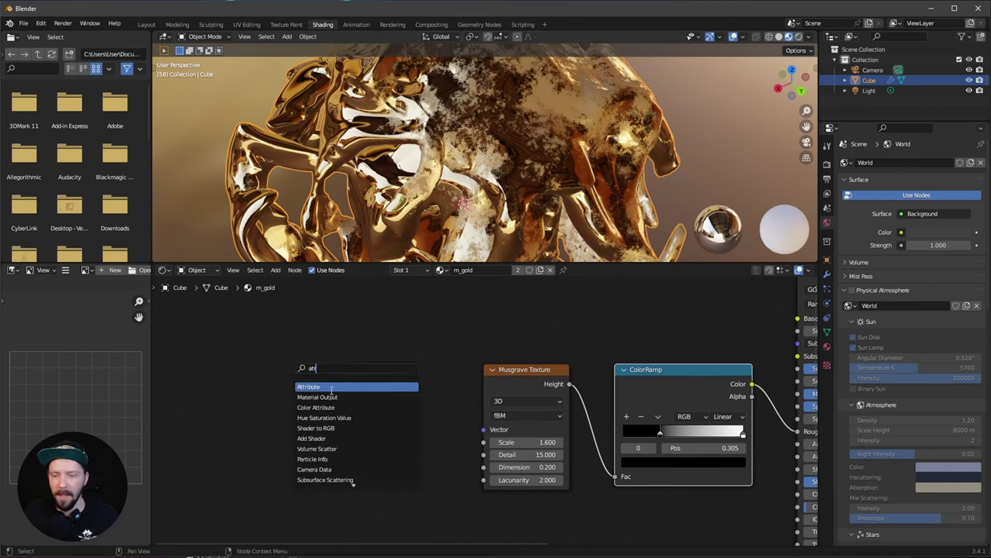
click(321, 386)
click(297, 387)
middle_drag(386, 404, 334, 392)
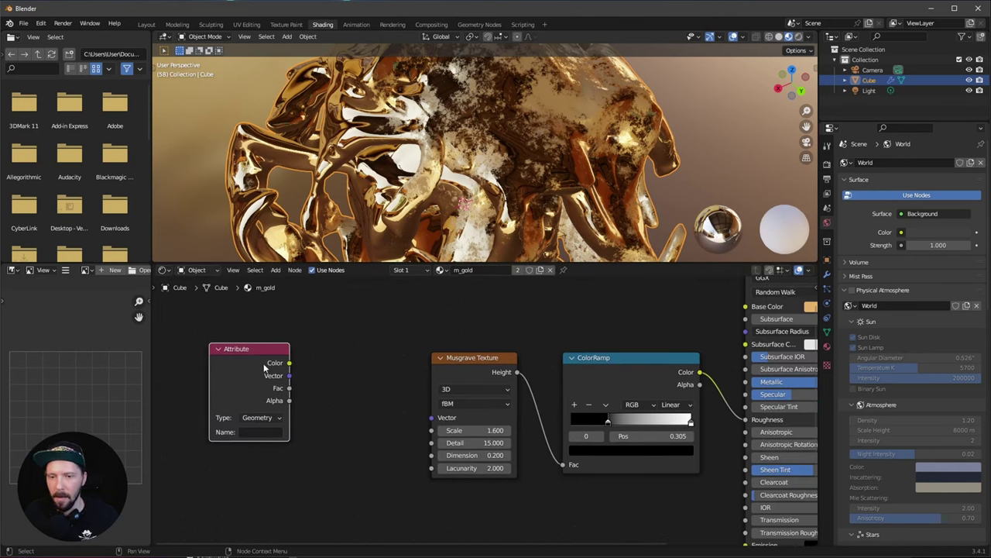
drag(290, 378, 432, 420)
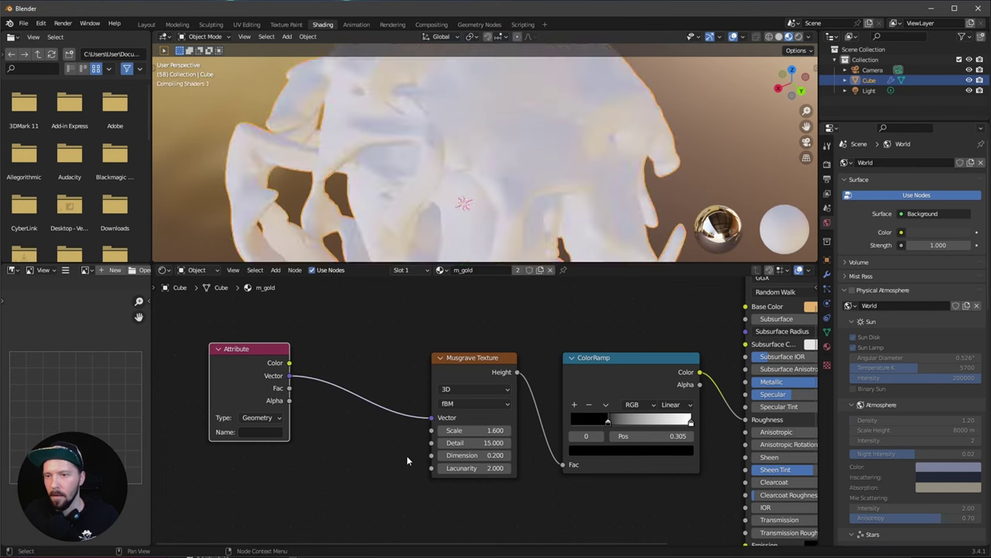
middle_drag(529, 167, 507, 180)
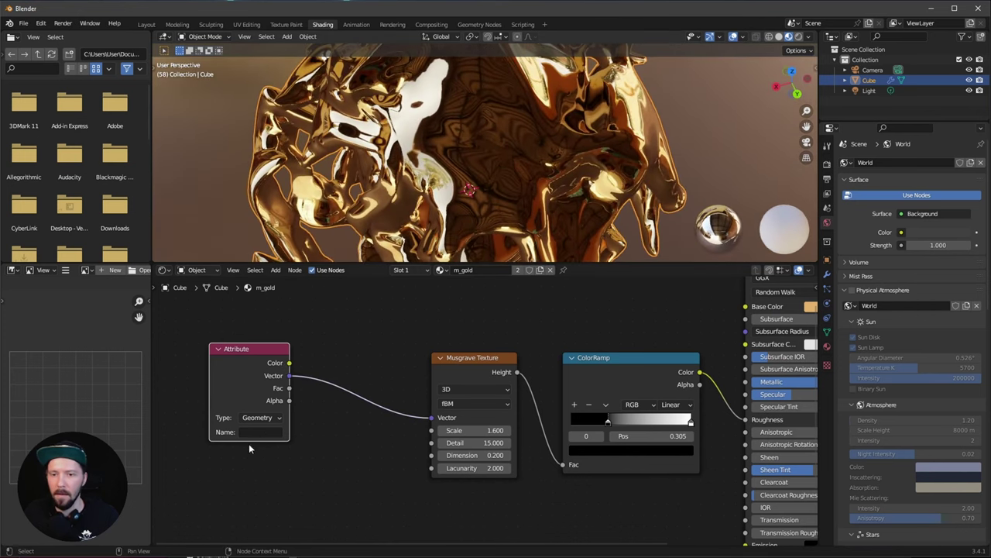
Step: Set the Attribute node's name to gold and inspect the roughness pattern on the object
click(272, 427)
text(gold)
key(Return)
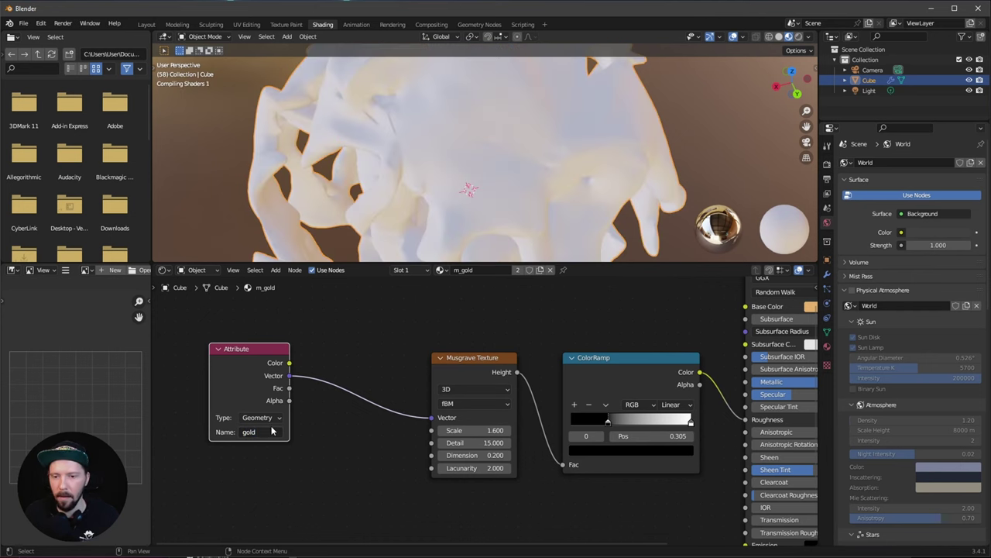
middle_drag(553, 152, 507, 167)
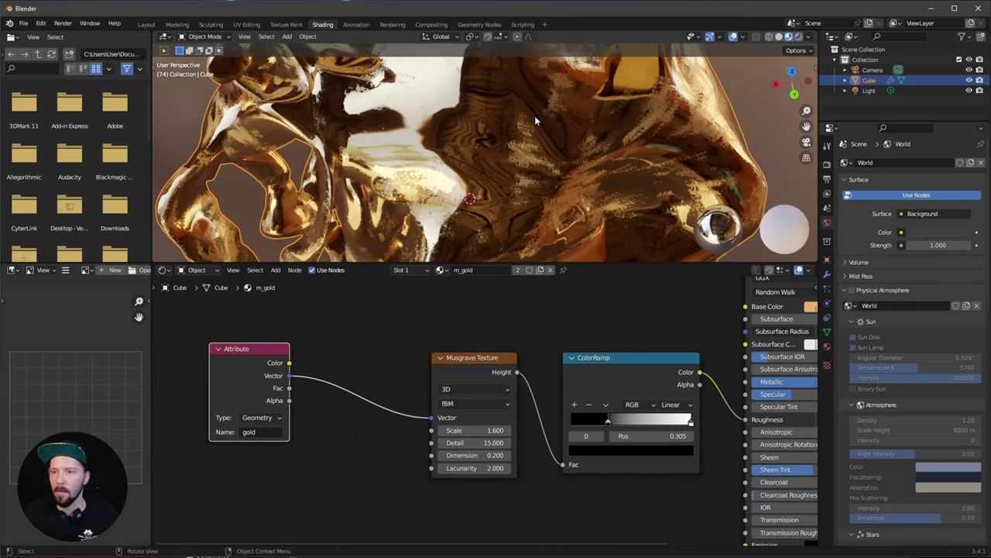
middle_drag(534, 115, 546, 174)
scroll(543, 178, down, 10)
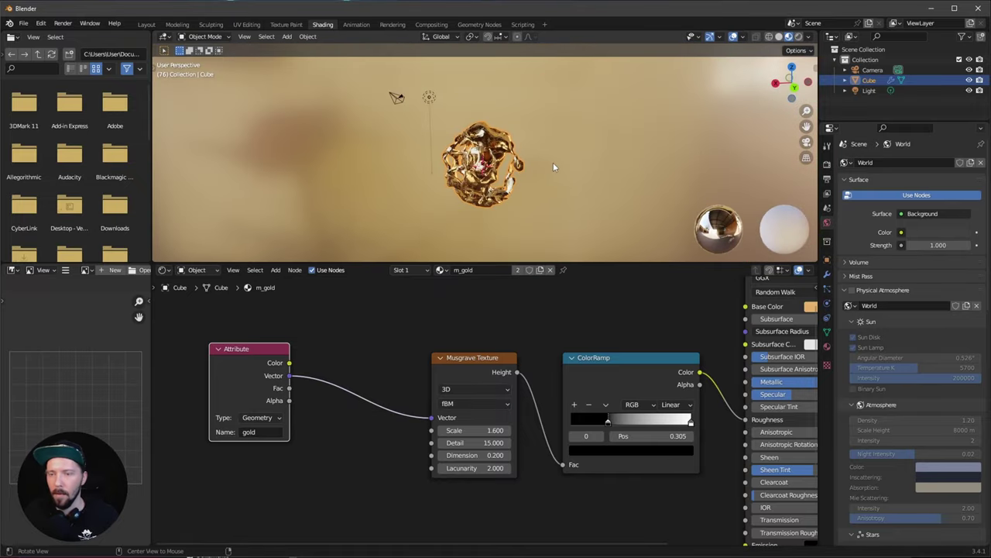
mouse_move(553, 162)
middle_down()
mouse_move(550, 183)
mouse_move(550, 162)
middle_up()
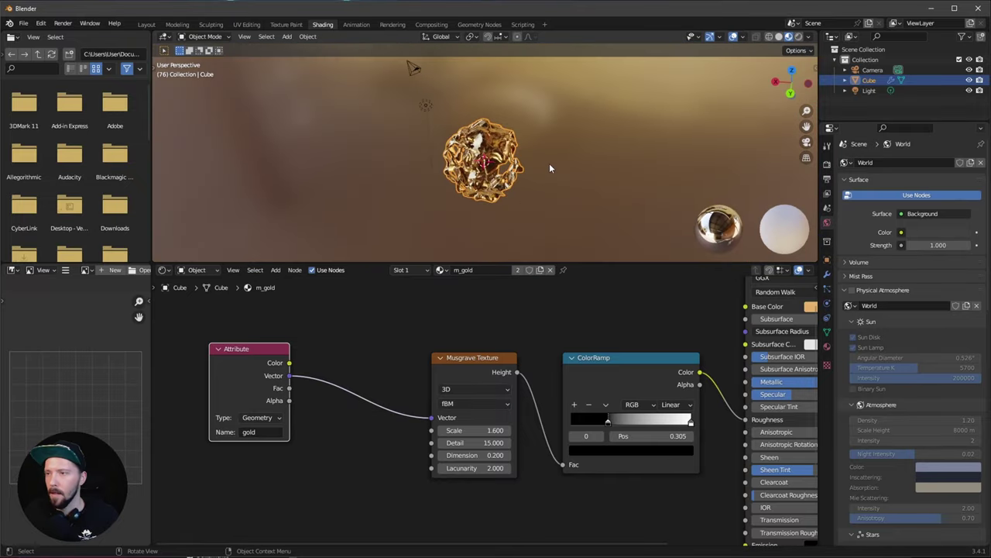
Step: In the Layout workspace, switch the viewport shading to Rendered
click(148, 26)
mouse_move(508, 248)
middle_down()
mouse_move(718, 92)
mouse_move(423, 309)
mouse_move(451, 319)
middle_up()
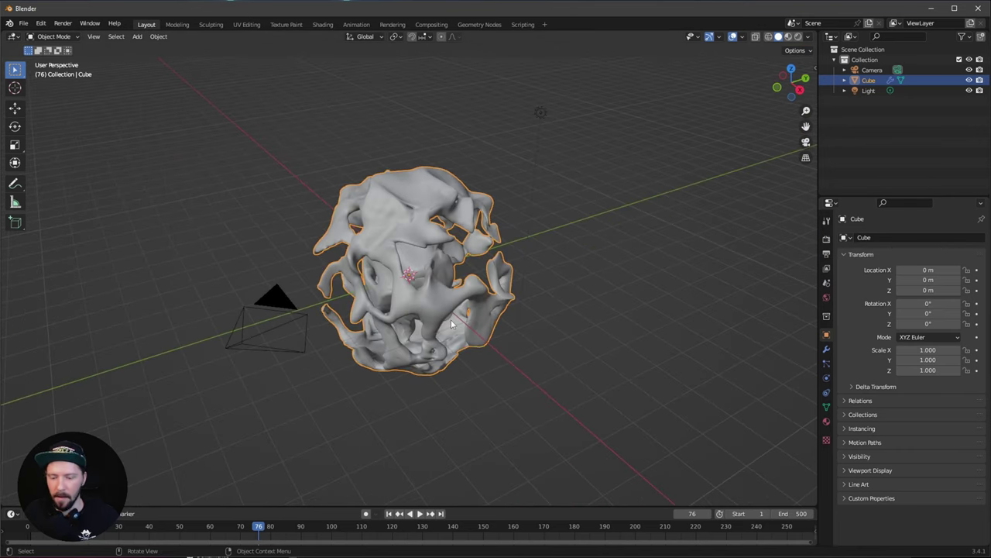
key(z)
click(460, 268)
mouse_move(460, 268)
middle_down()
mouse_move(535, 311)
mouse_move(472, 340)
middle_up()
middle_drag(573, 275, 547, 304)
Step: Enable Ambient Occlusion, Bloom and Screen Space Reflections in the Eevee render settings
click(826, 238)
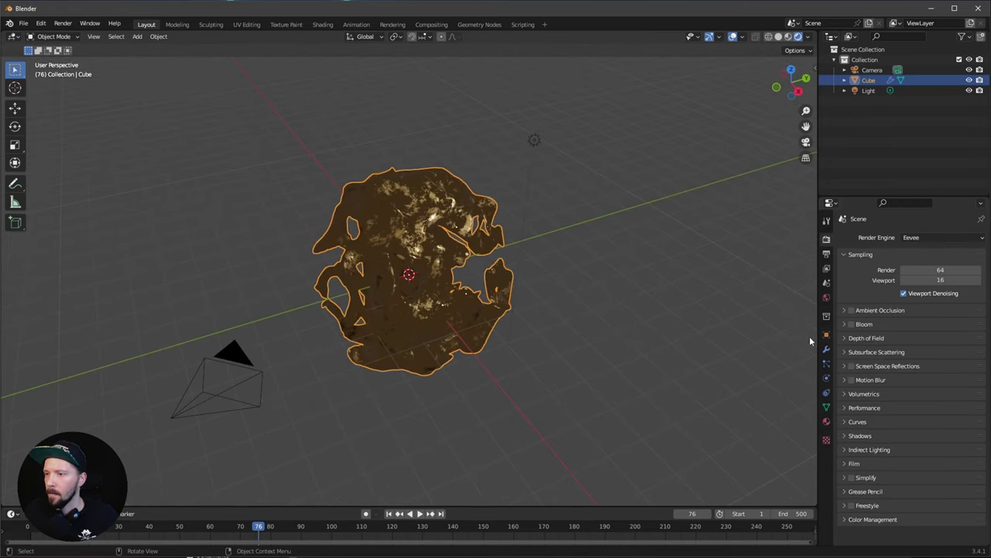
click(851, 310)
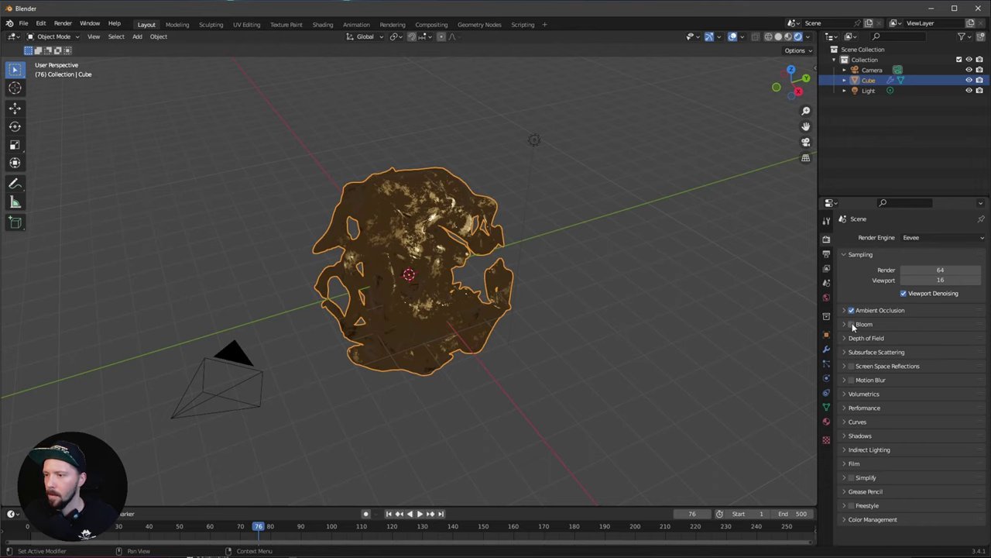
click(852, 365)
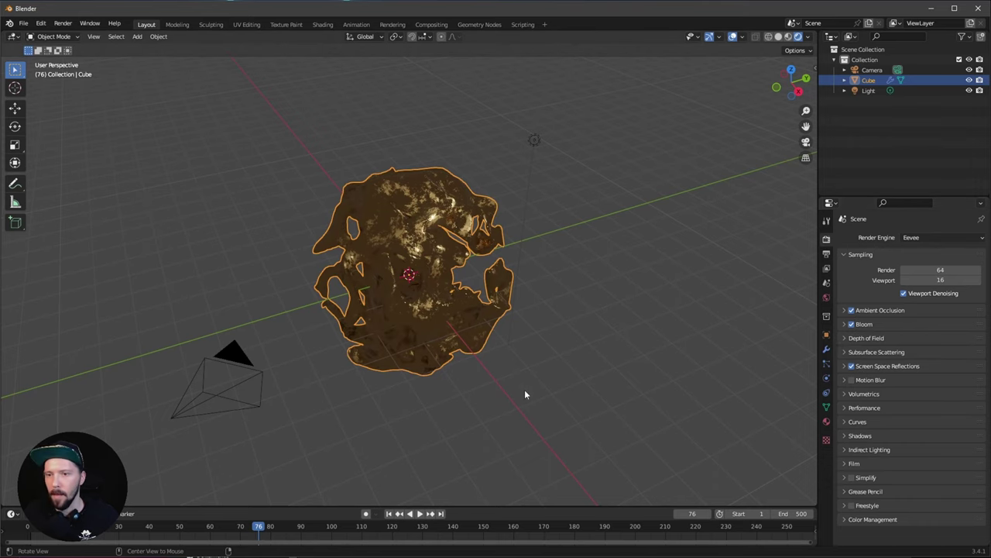
Step: Compare the gold object in Material Preview and Rendered shading from several angles
middle_drag(525, 391, 496, 335)
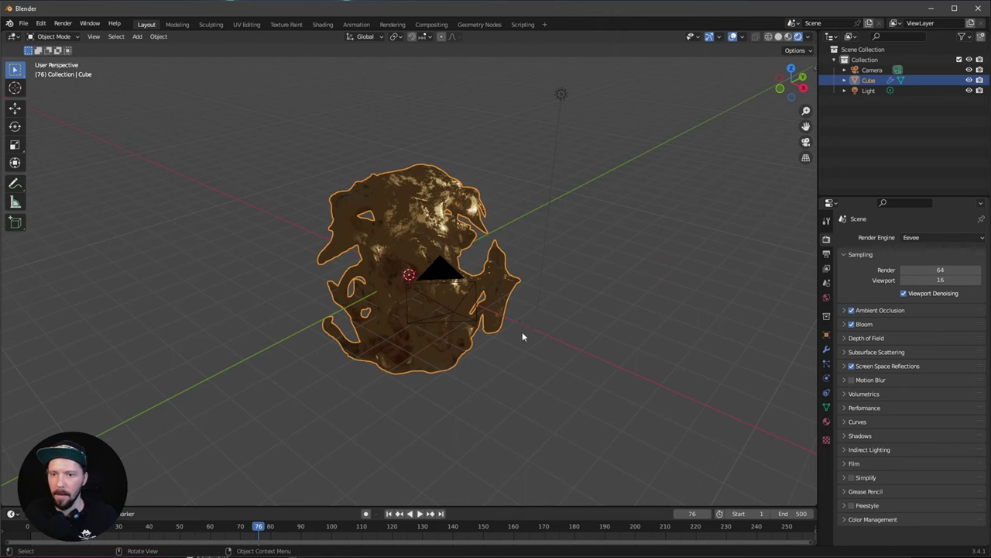
key(z)
click(496, 383)
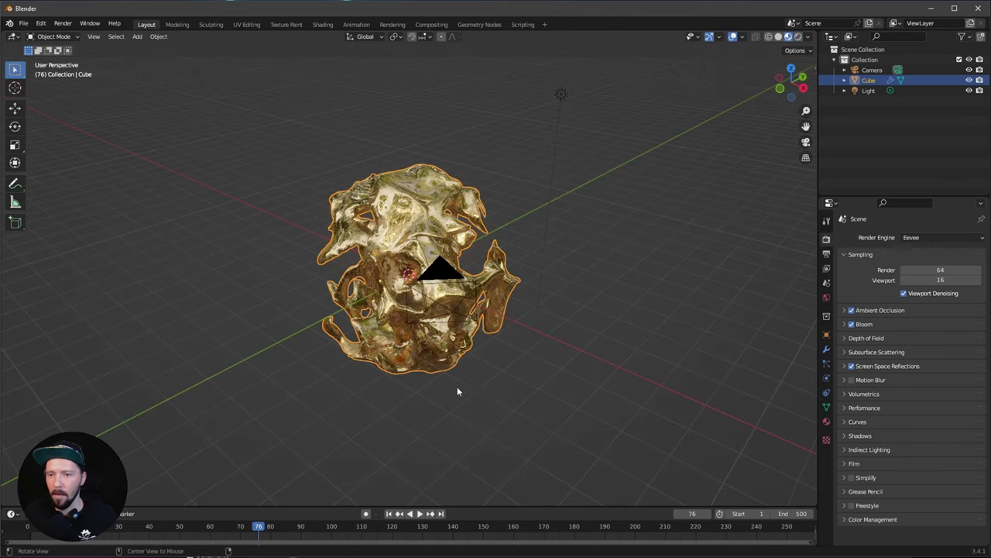
middle_drag(457, 391, 484, 349)
key(z)
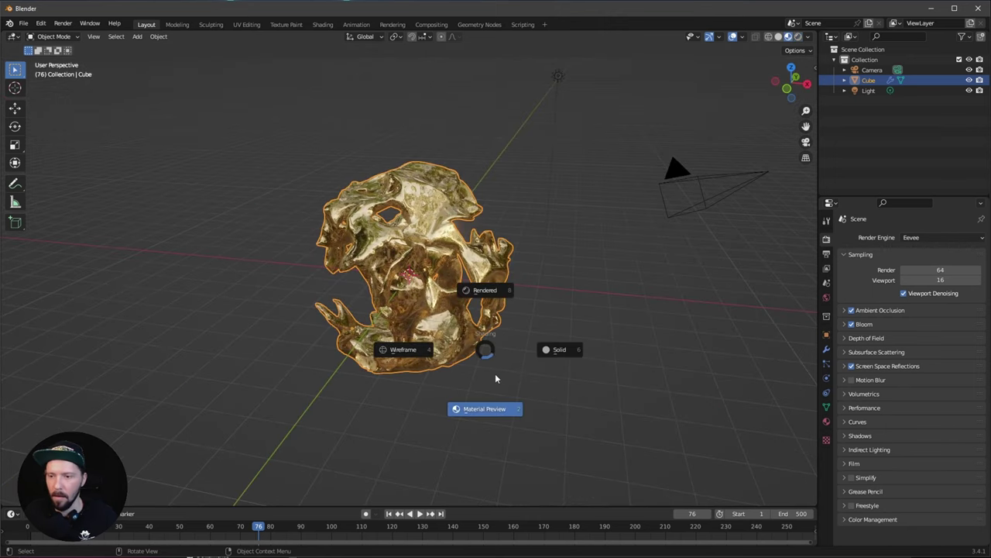
click(492, 299)
mouse_move(492, 298)
middle_down()
mouse_move(512, 339)
mouse_move(612, 344)
middle_up()
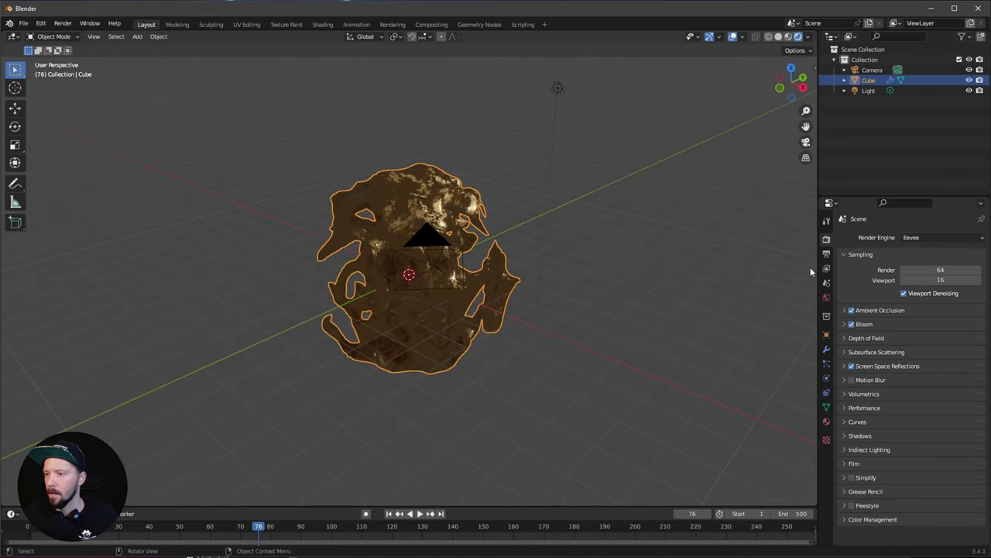
middle_drag(666, 306, 634, 307)
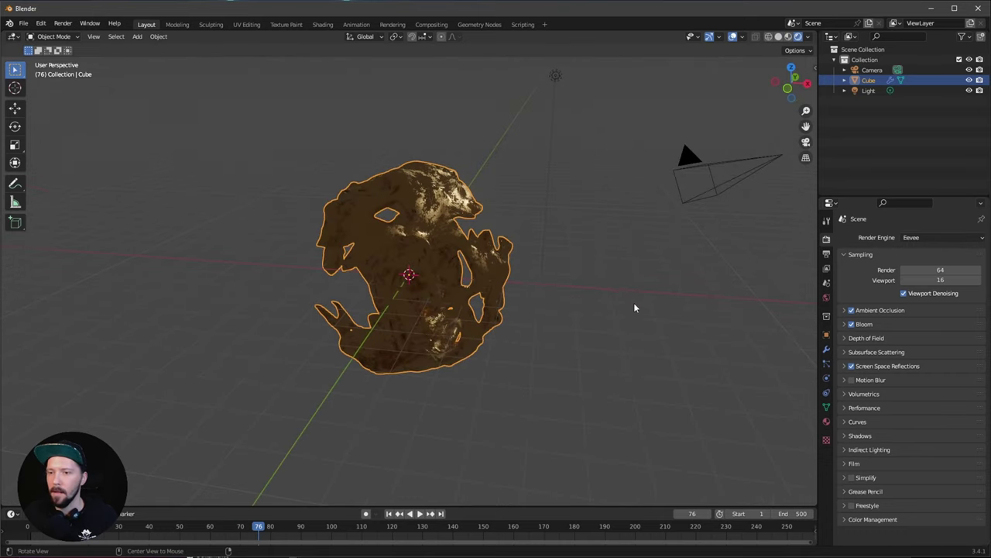
Step: Using Easy HDRI, load the saved HDRI folder, create the world nodes and choose shanghai_bund_4k.hdr as the environment
key(n)
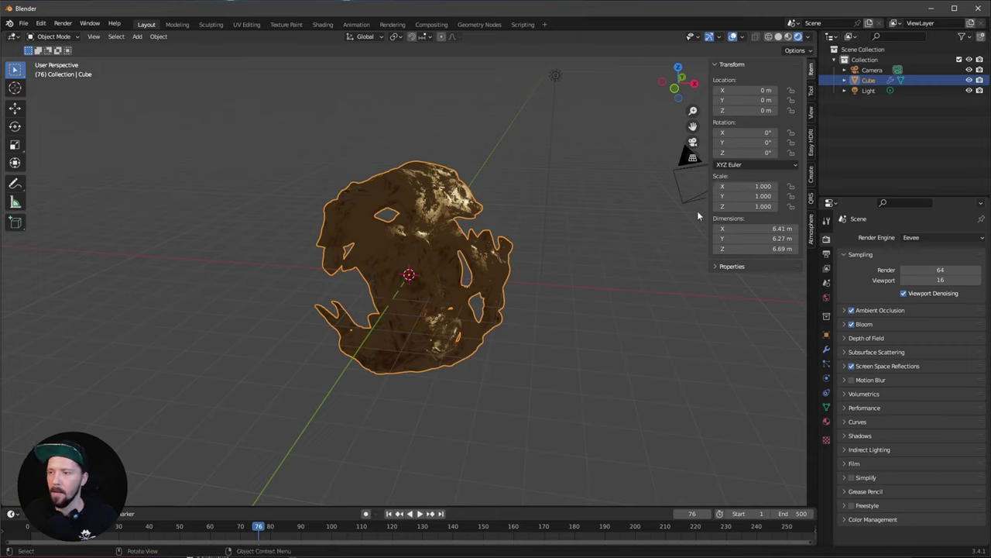
click(811, 143)
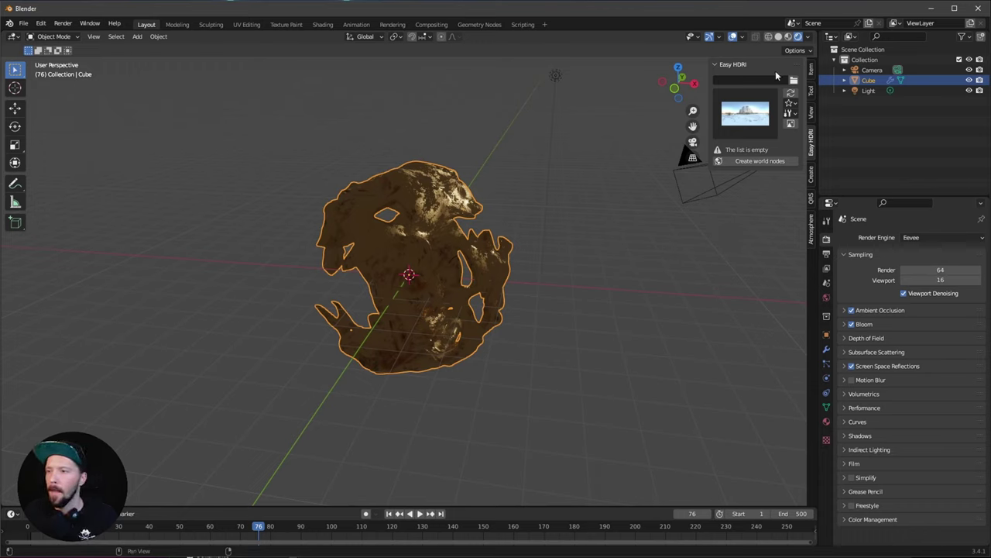
click(791, 103)
click(804, 117)
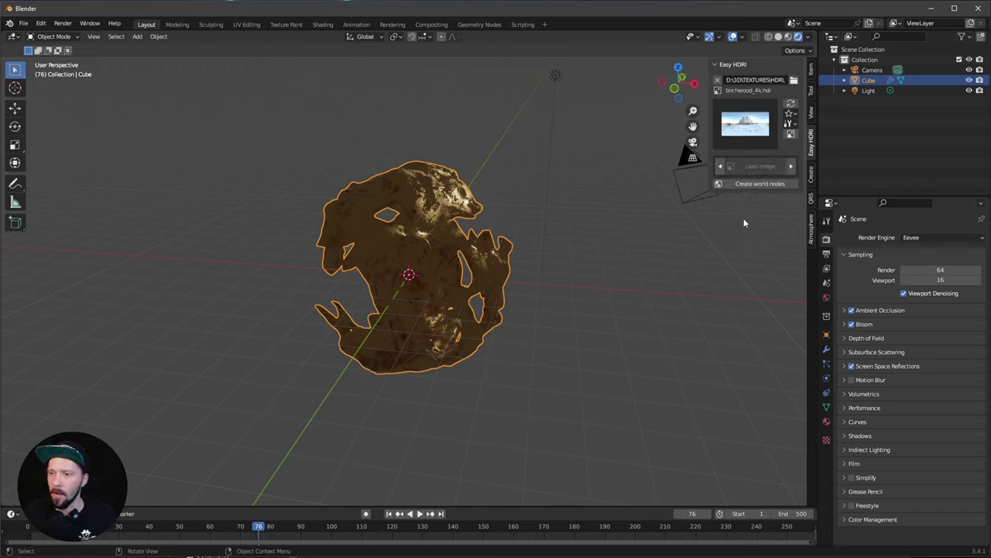
click(745, 124)
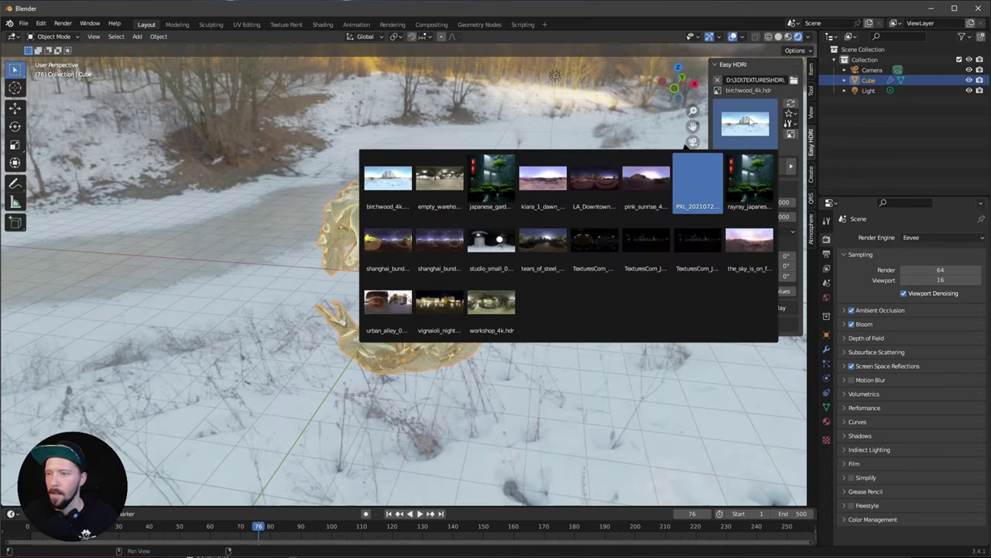
click(385, 247)
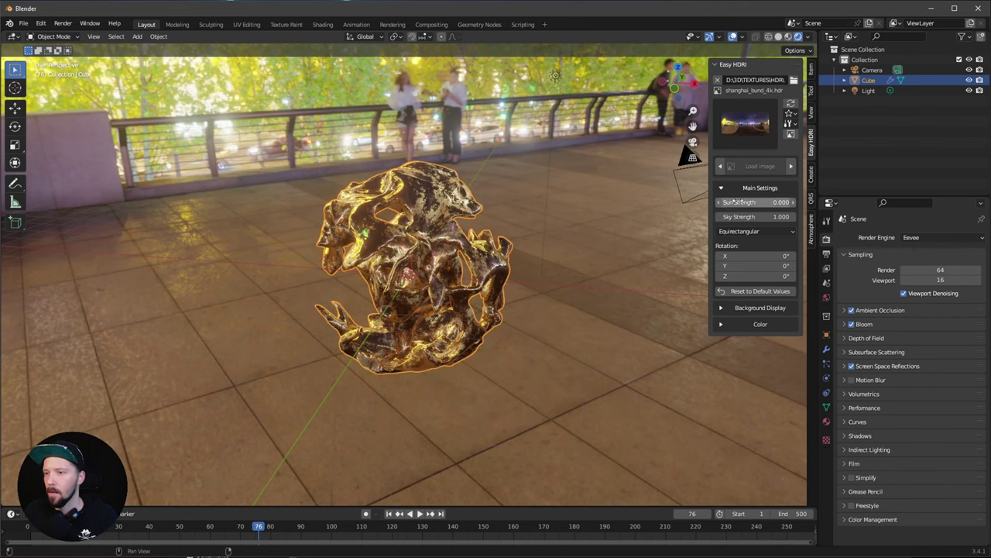
Step: Set the environment's Sky Strength to 0.5
click(792, 216)
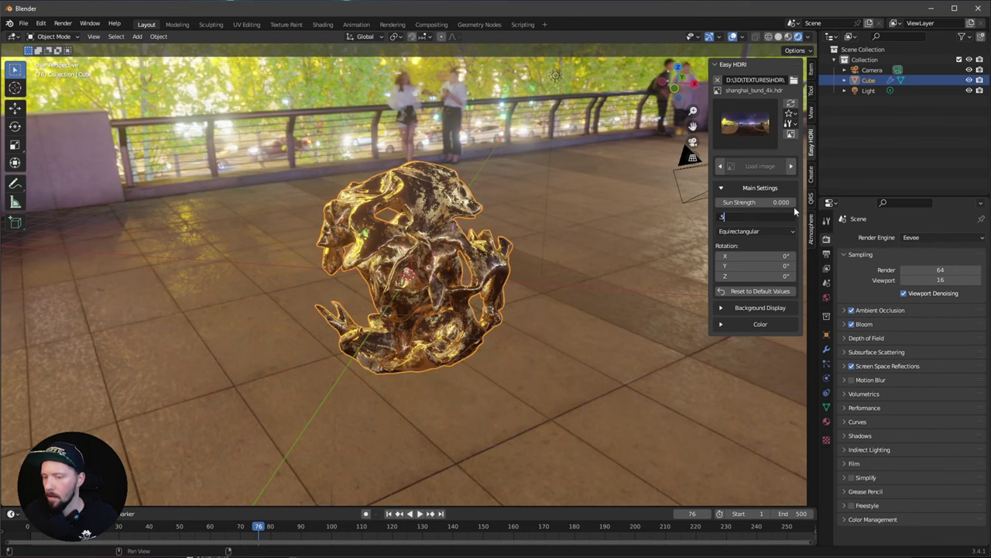
text(.5)
key(Return)
middle_drag(434, 310, 489, 323)
Step: Add a mesh plane at the scene origin and set its X and Y dimensions to 30 m
key(shift+a)
mouse_move(500, 323)
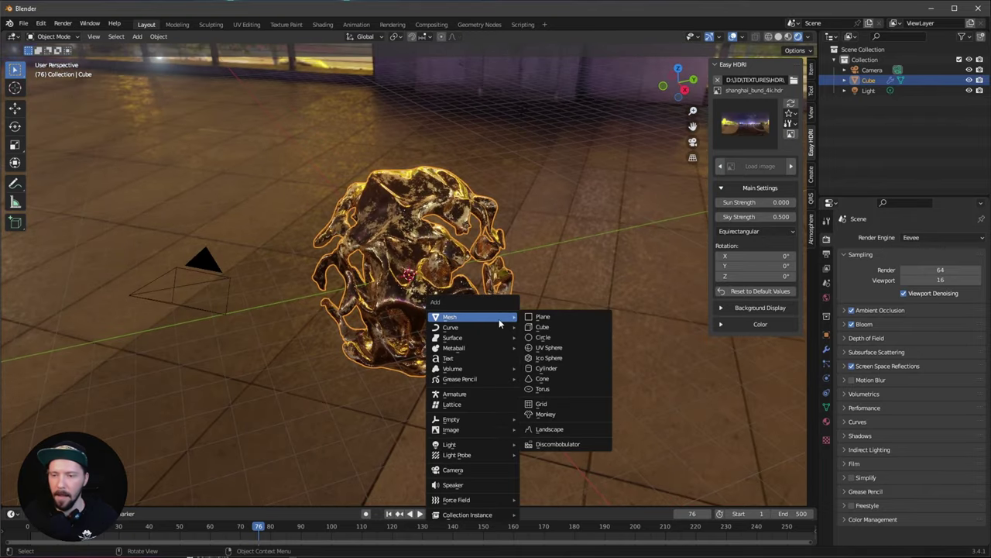
click(570, 318)
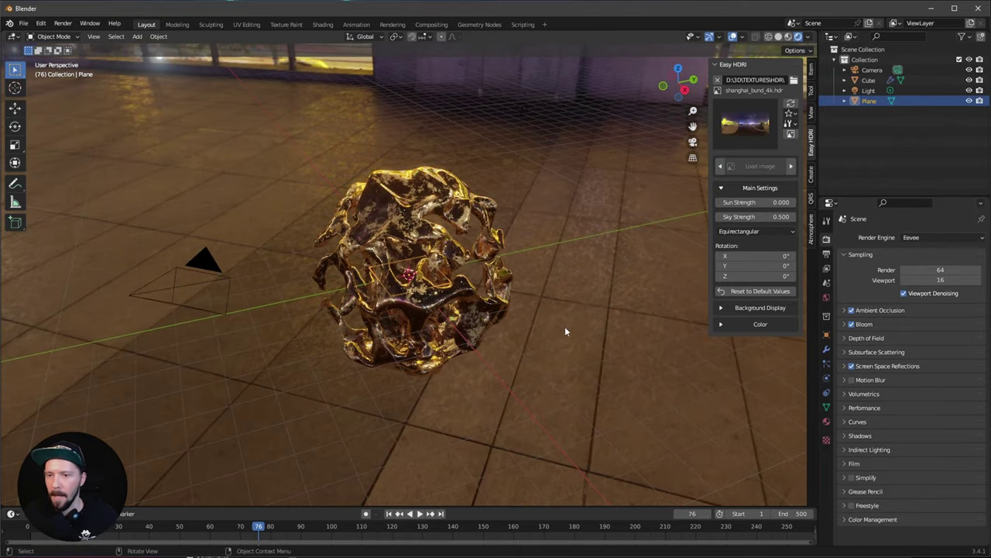
middle_drag(565, 326, 496, 332)
key(s)
click(706, 283)
drag(774, 228, 783, 246)
text(30)
key(Return)
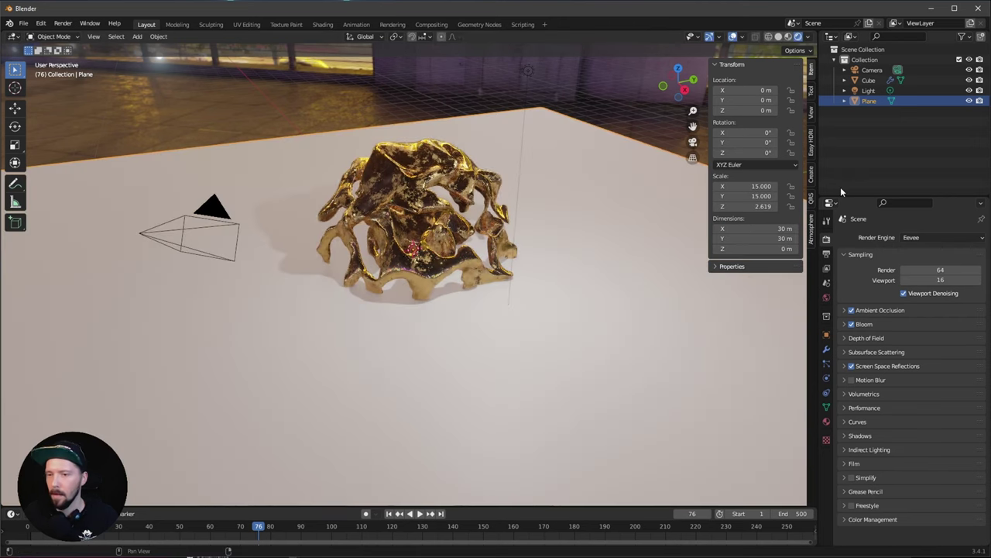
scroll(592, 284, down, 4)
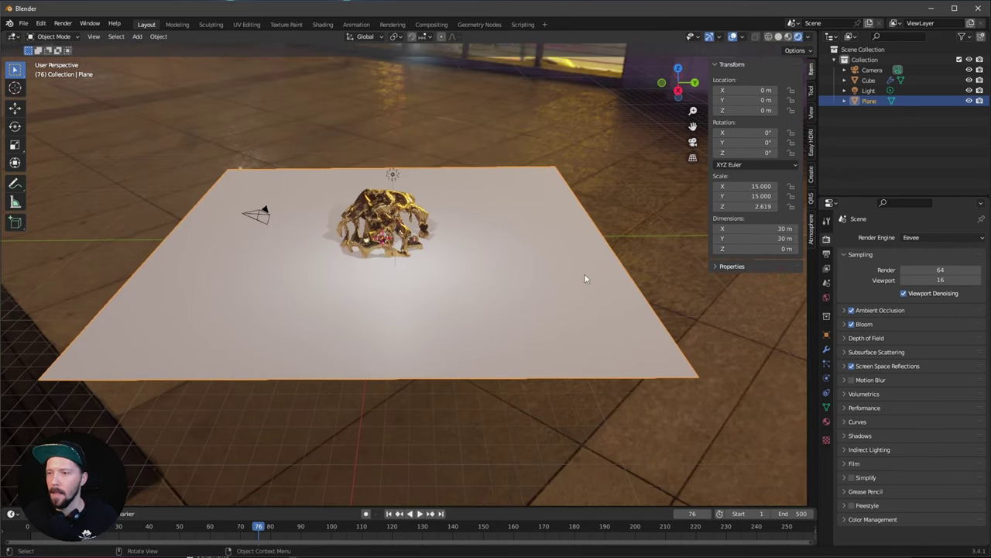
Step: In Edit Mode, extrude the plane's +Y edge straight up along Z by about 13 m to form a back wall
key(Tab)
shift+middle_drag(616, 275, 558, 302)
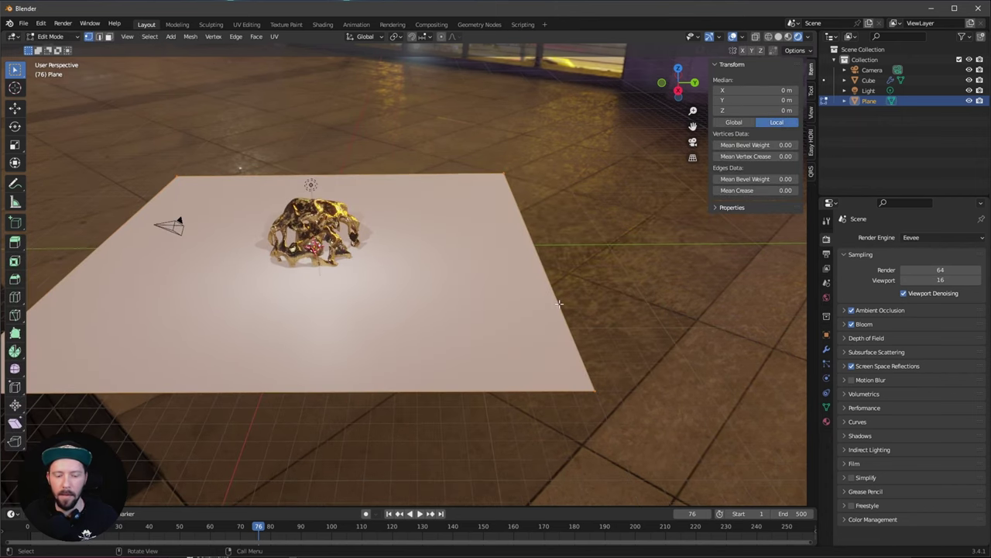
click(99, 38)
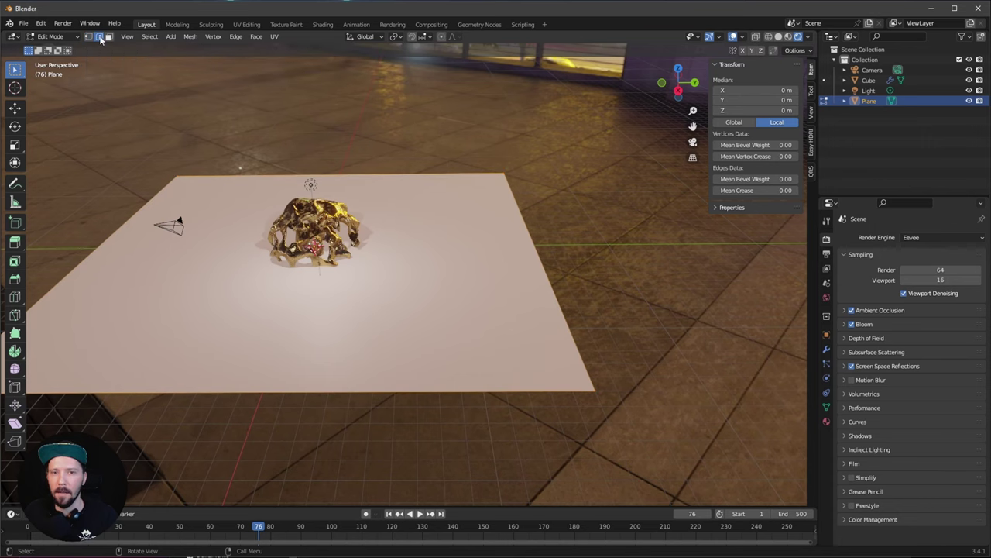
click(531, 234)
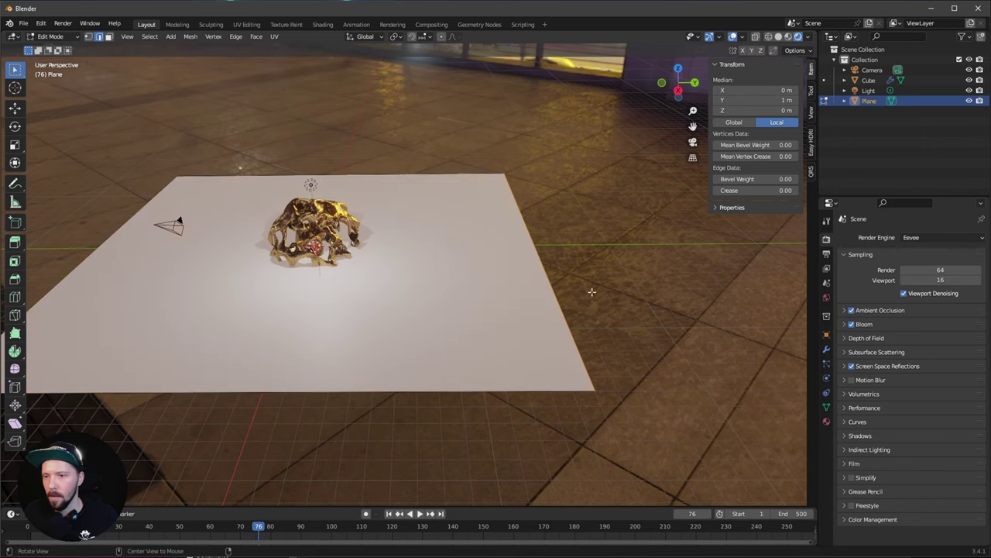
mouse_move(532, 234)
middle_down()
mouse_move(503, 233)
mouse_move(534, 243)
middle_up()
middle_drag(587, 285, 574, 275)
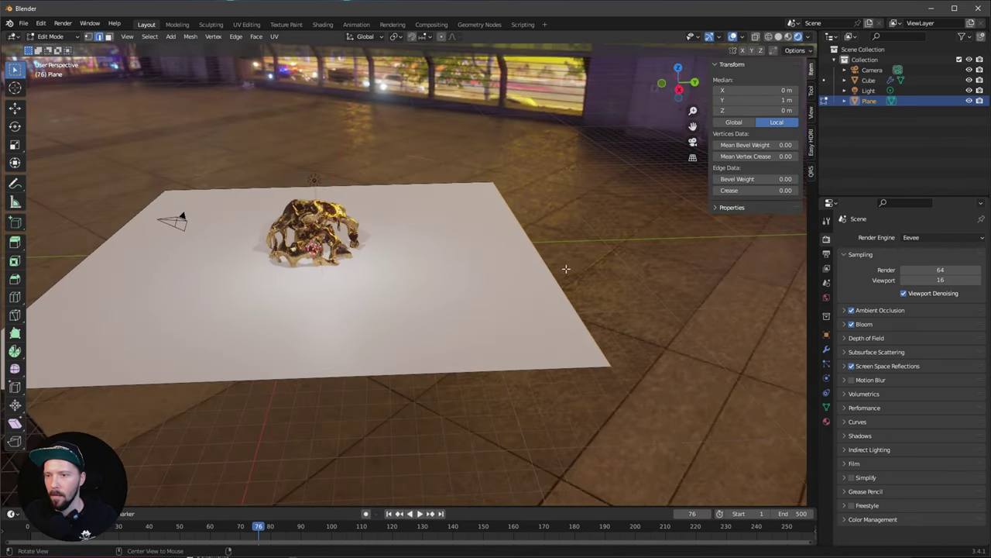
key(e)
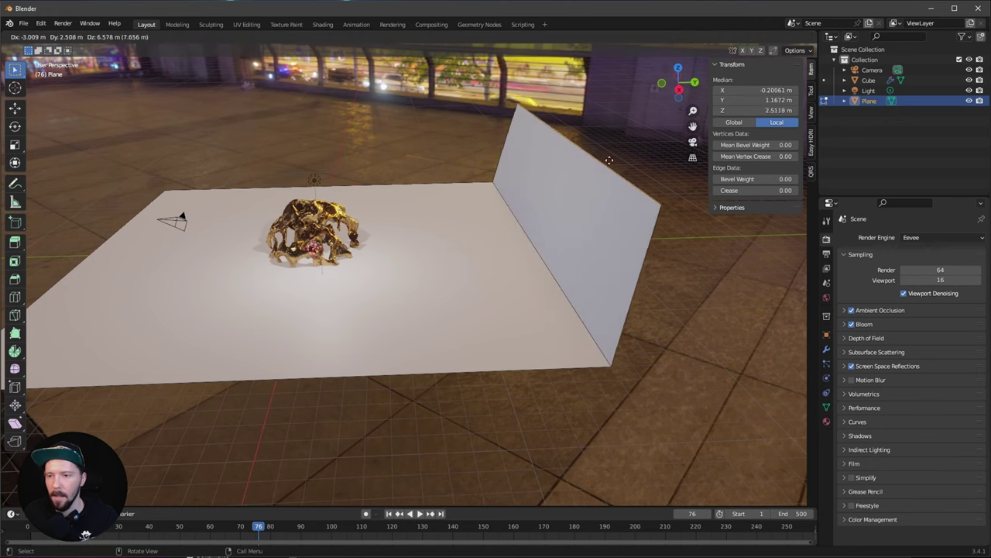
key(Escape)
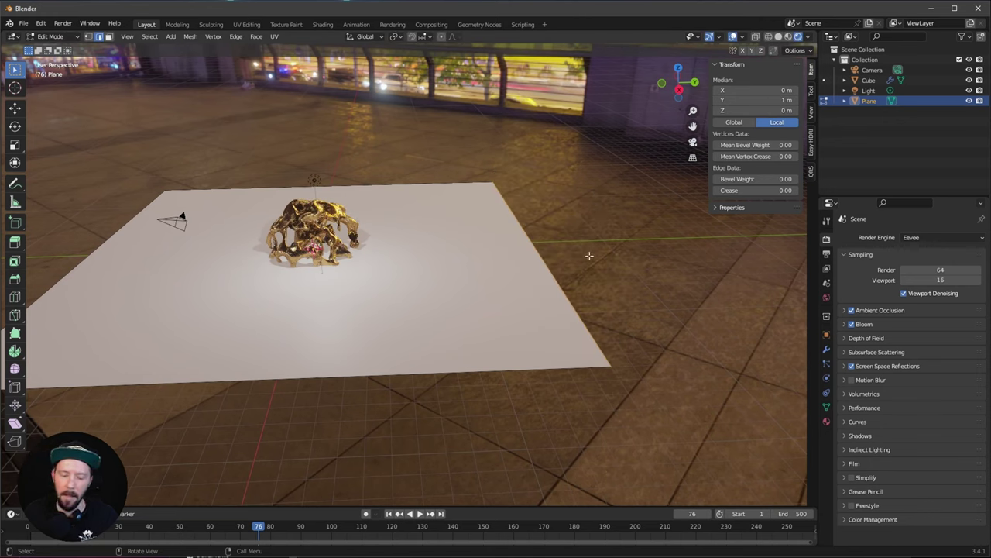
key(e)
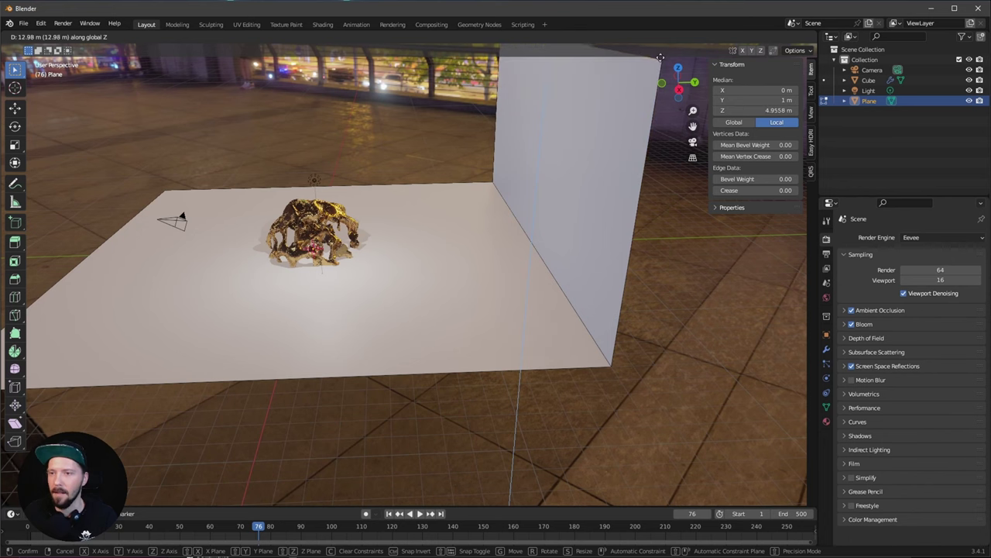
click(661, 61)
shift+middle_drag(638, 152, 624, 238)
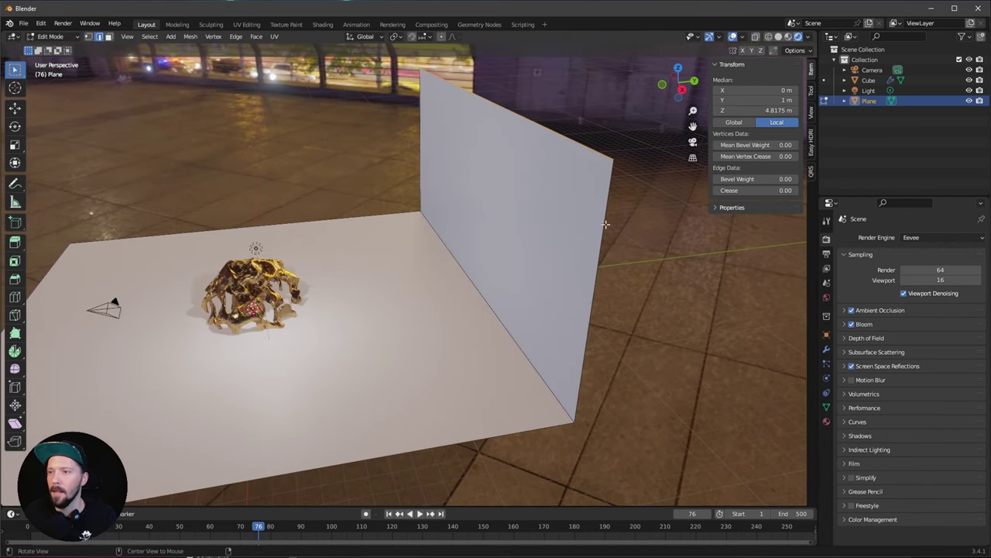
Step: Try local Z heights of 5 m and 10 m for the back wall's upper edge
click(770, 110)
text(5)
key(Return)
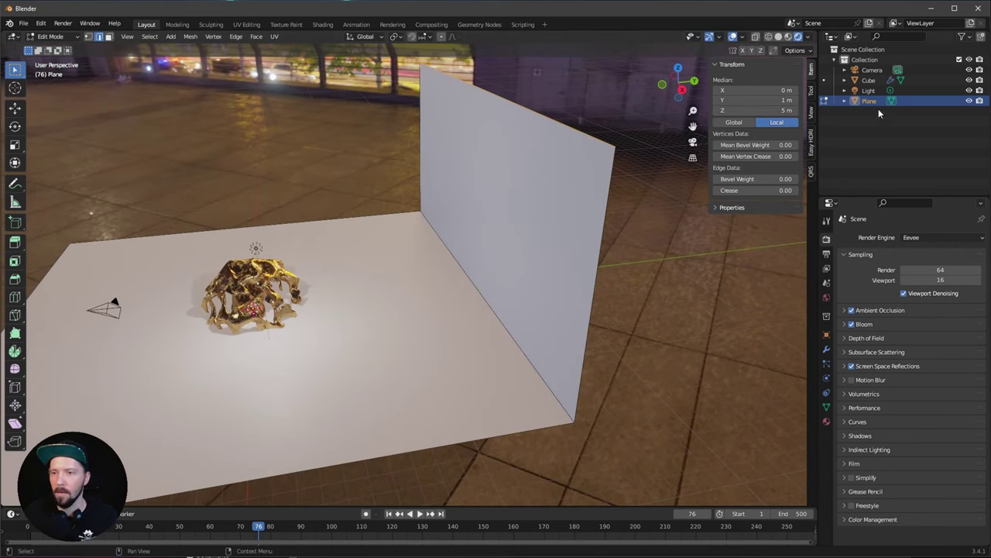
click(785, 110)
text(10)
key(Return)
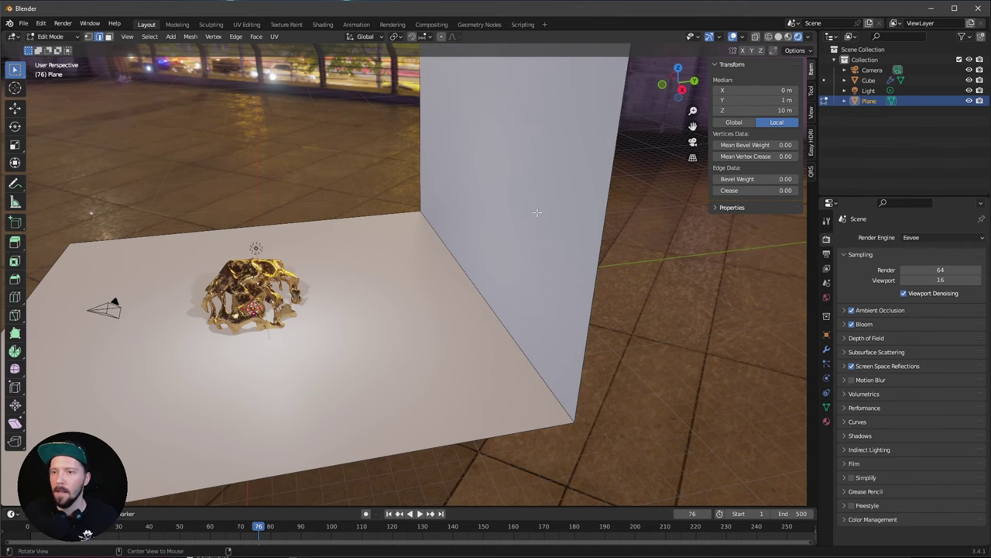
scroll(403, 315, down, 4)
scroll(402, 316, up, 2)
Step: Set the local Z height of the back wall's upper edge to 8 m
click(794, 110)
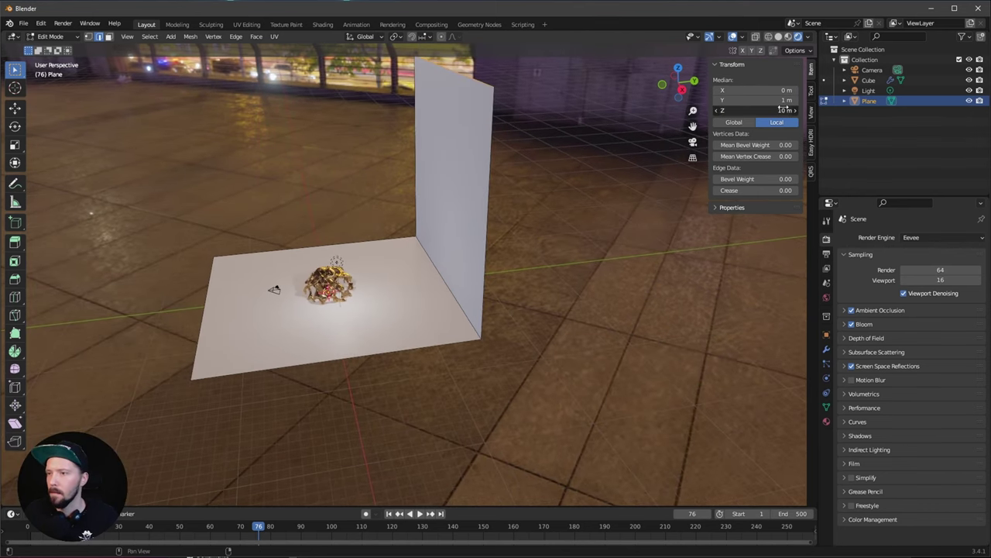
text(8)
key(Return)
middle_drag(496, 247, 509, 268)
shift+middle_drag(463, 322, 531, 285)
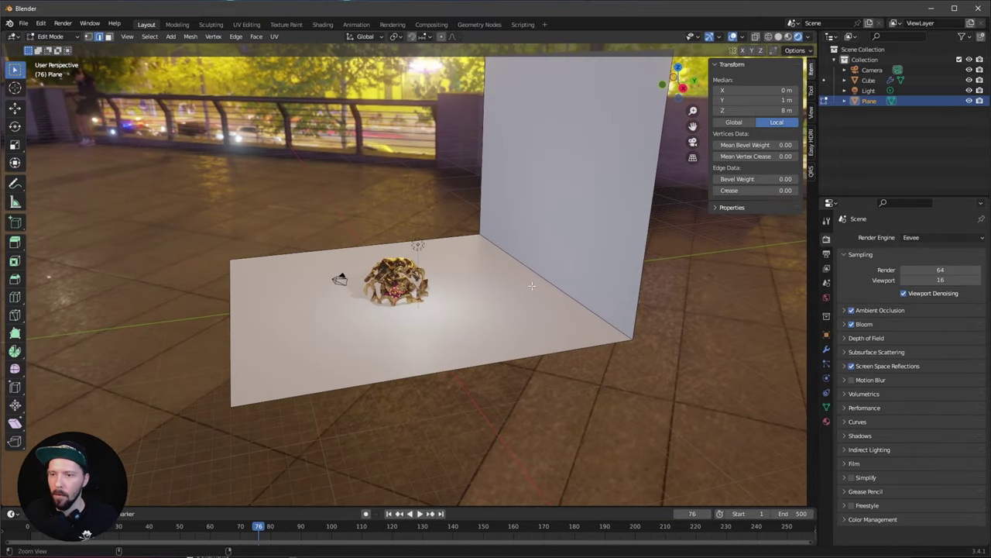
Step: Add a Subdivision Surface modifier to the plane with both viewport and render levels set to 4
click(824, 349)
click(891, 237)
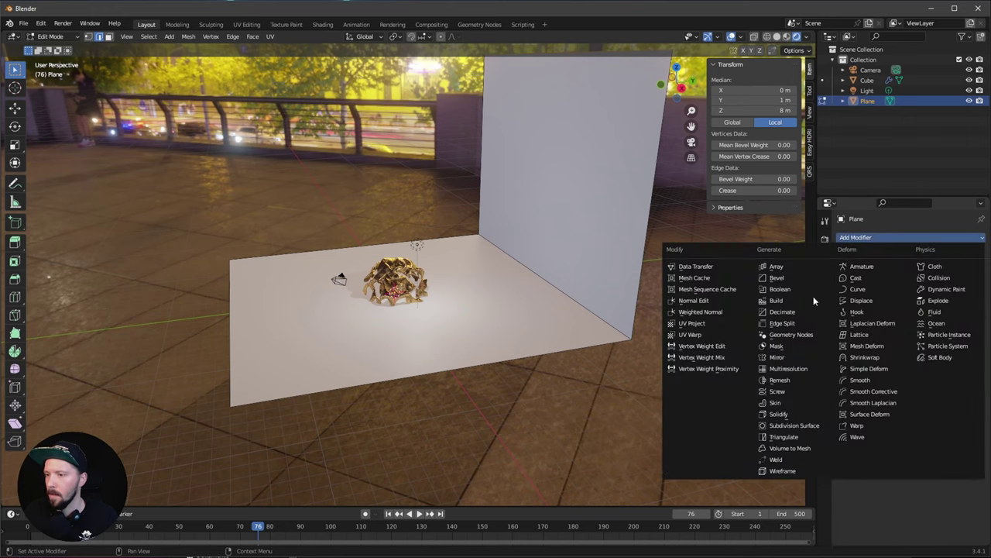
click(805, 424)
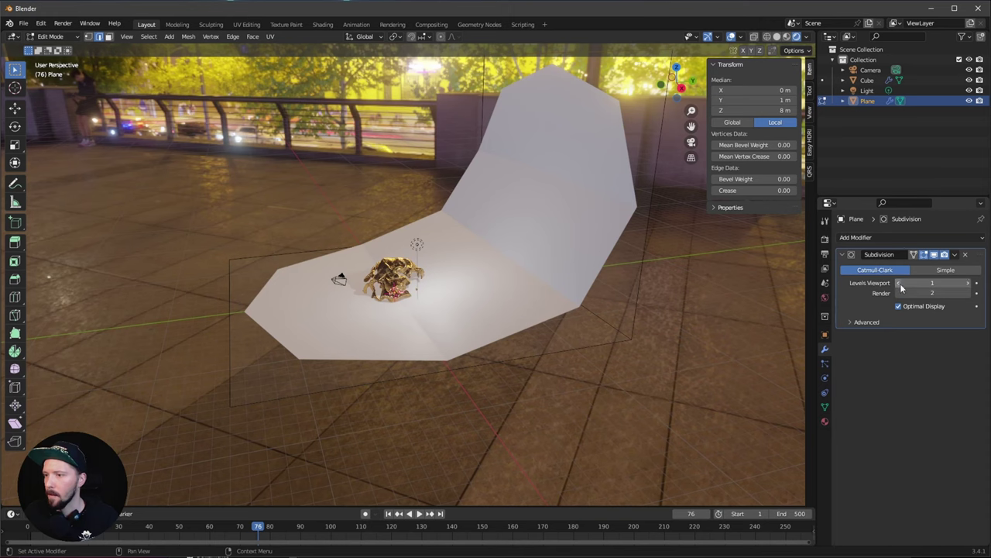
click(969, 284)
click(968, 283)
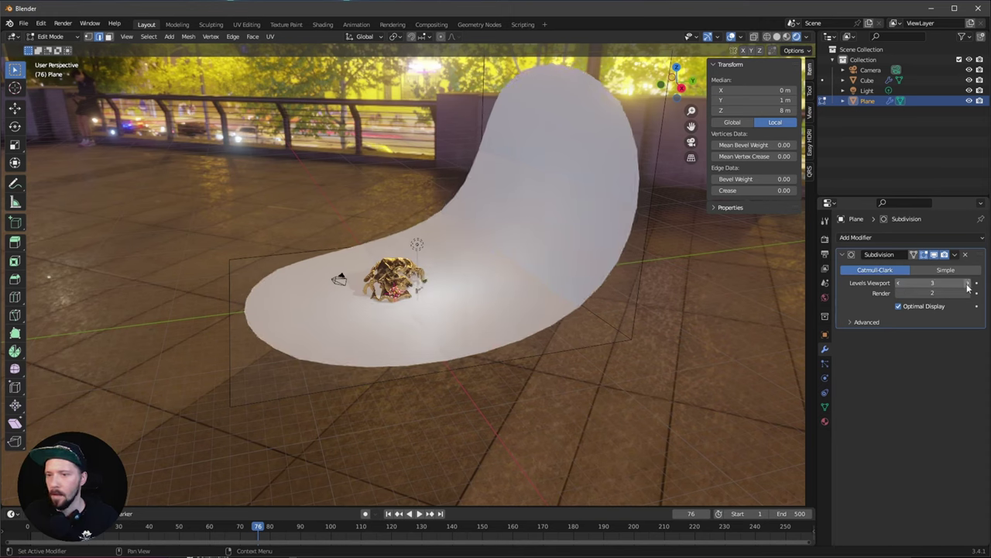
click(969, 284)
click(968, 293)
click(968, 294)
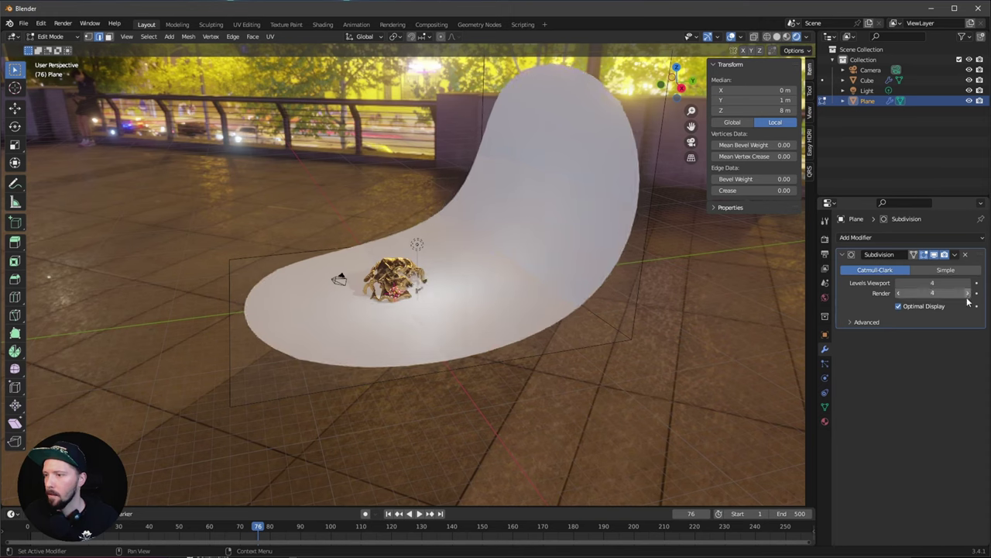
Step: Add a centered loop cut across the backdrop's floor section, parallel to the fold
middle_drag(532, 313, 500, 330)
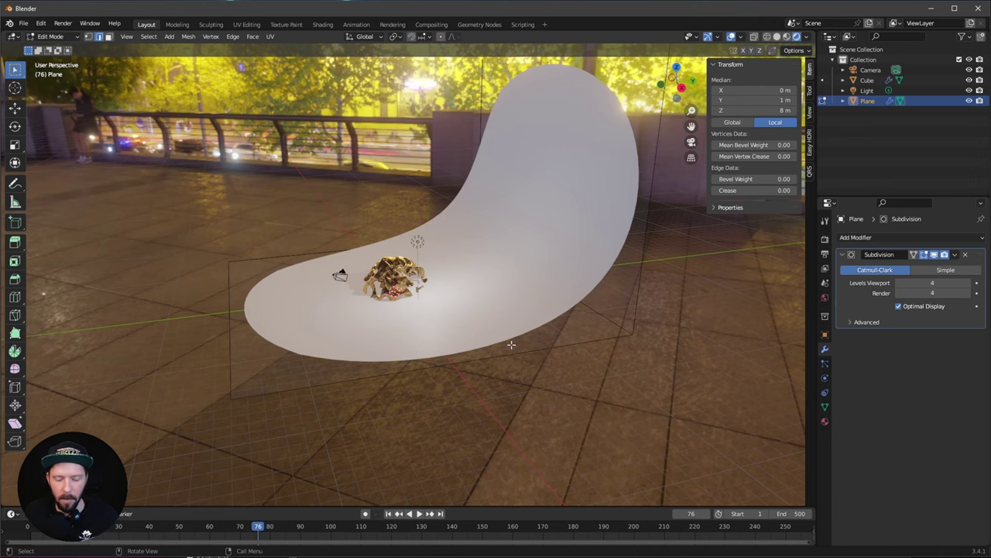
key(ctrl+r)
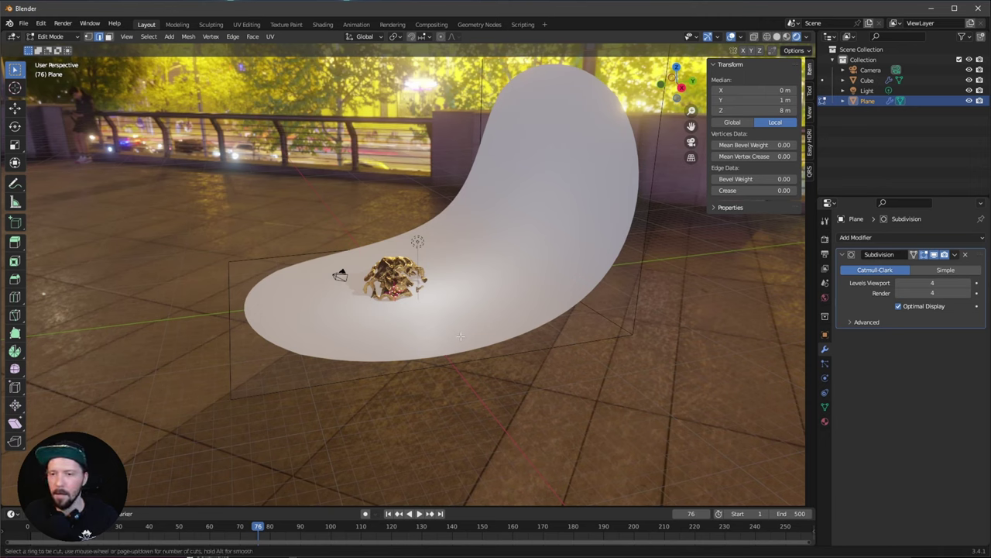
click(449, 358)
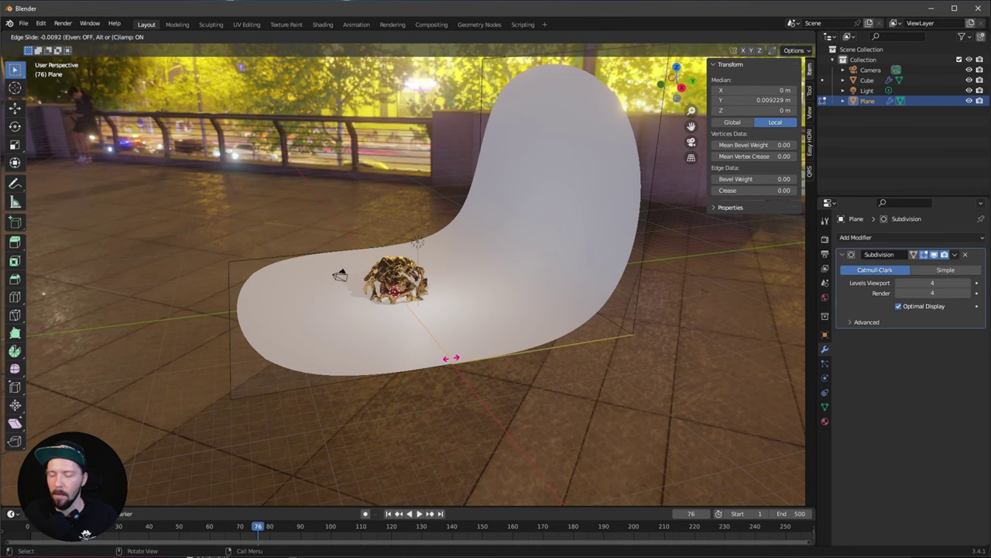
right_click(451, 358)
middle_drag(505, 371, 531, 360)
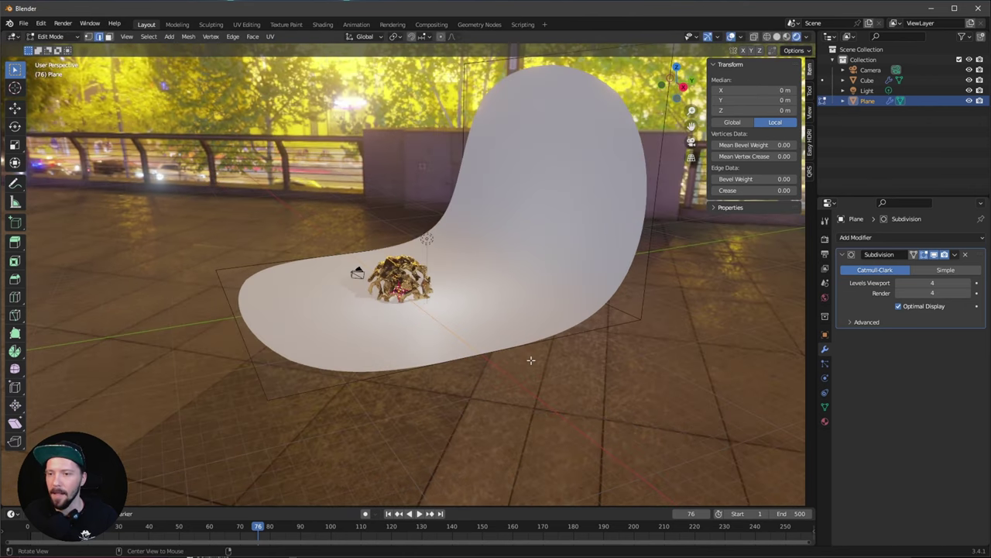
Step: Add a centered horizontal loop cut across the backdrop's upright wall section
key(ctrl+r)
click(652, 195)
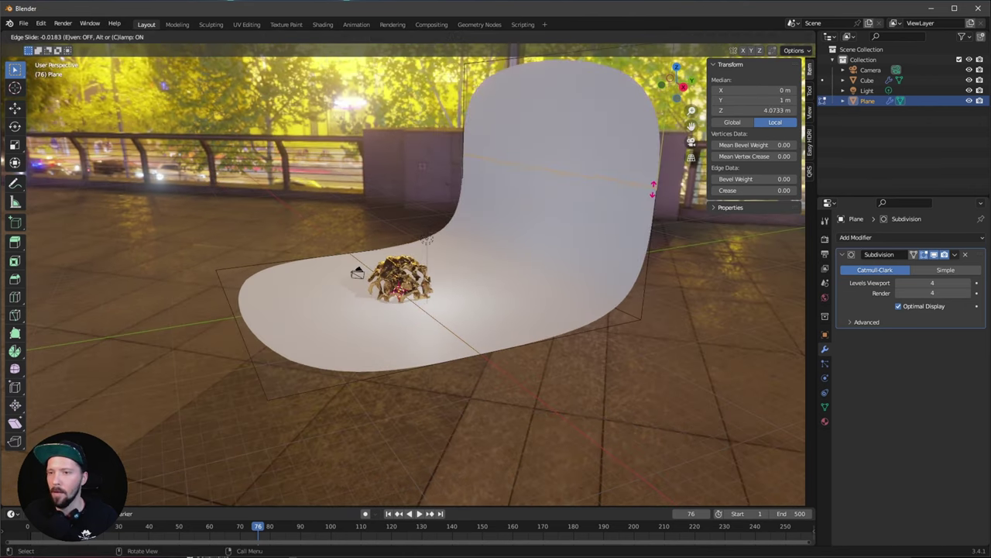
right_click(653, 193)
middle_drag(653, 191, 551, 308)
scroll(605, 290, up, 2)
middle_drag(508, 380, 521, 350)
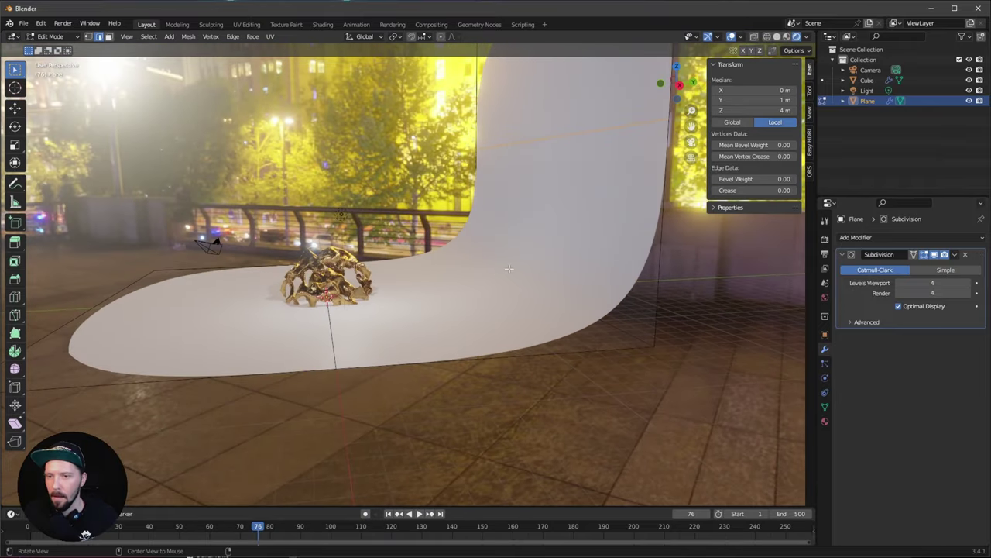
middle_drag(573, 248, 542, 276)
scroll(591, 288, up, 3)
Step: Return to Object Mode and apply Shade Auto Smooth to the curved backdrop
key(Tab)
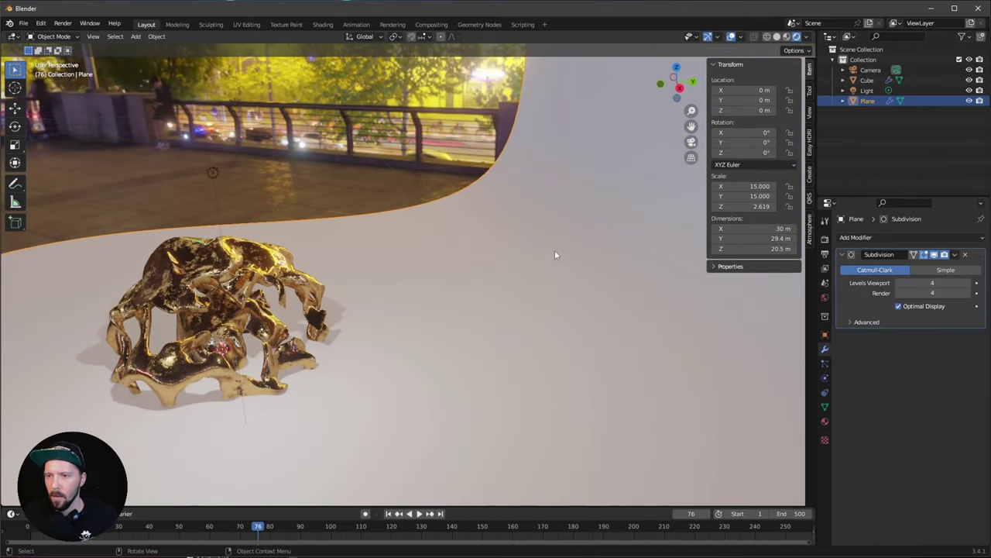
right_click(555, 254)
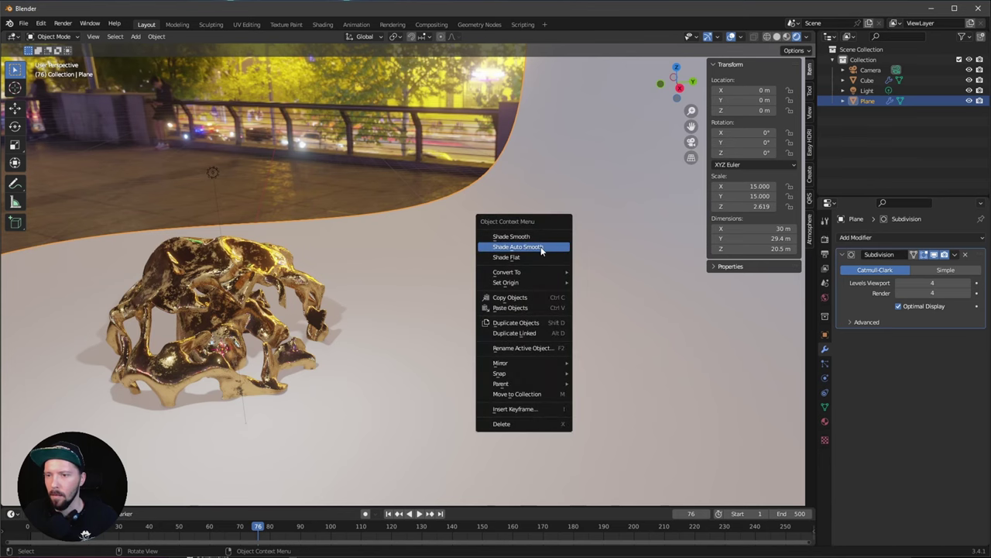
click(540, 246)
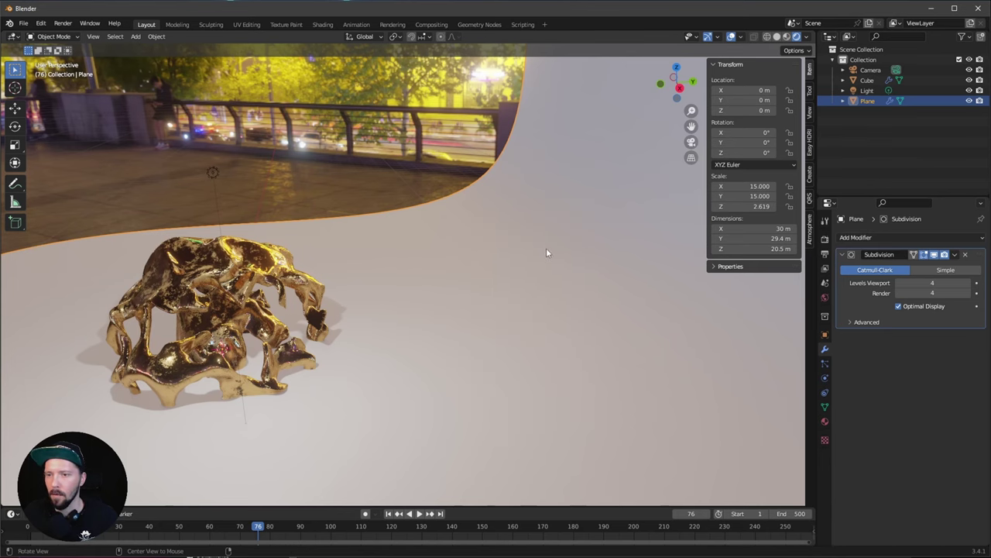
middle_drag(546, 249, 808, 276)
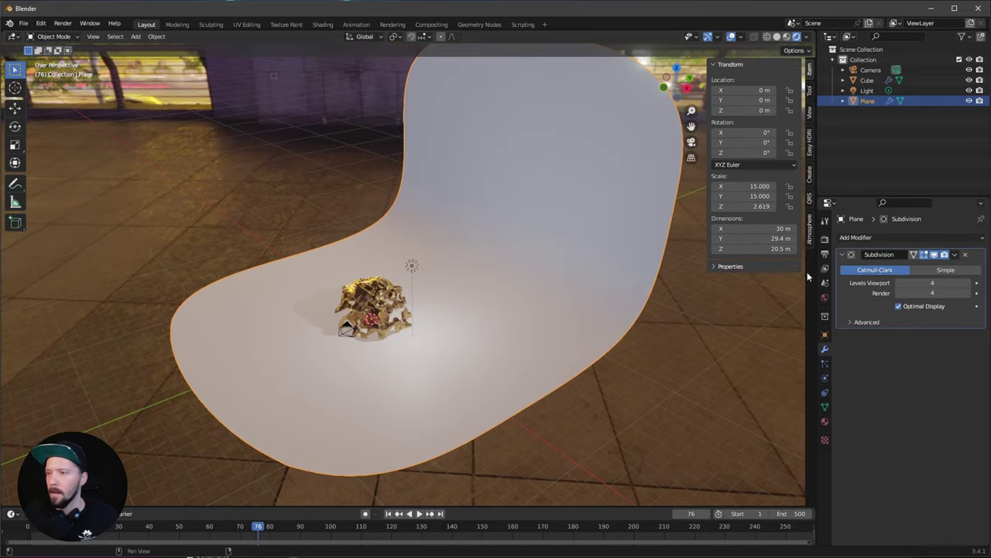
Step: In the Shading workspace, set the base color of the backdrop's m_plane material to hex 0A1736
click(324, 24)
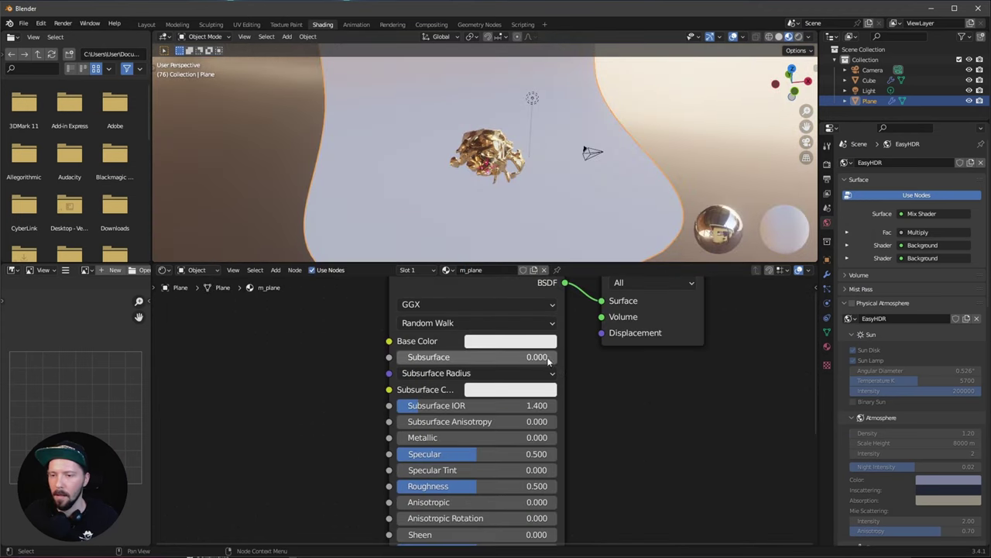
click(484, 370)
click(506, 302)
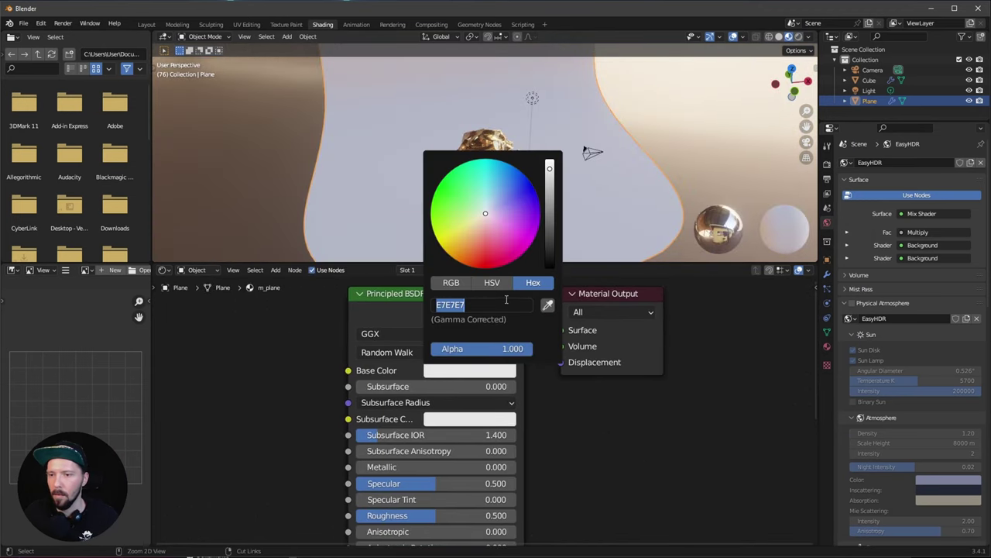
text(0A1736)
key(Return)
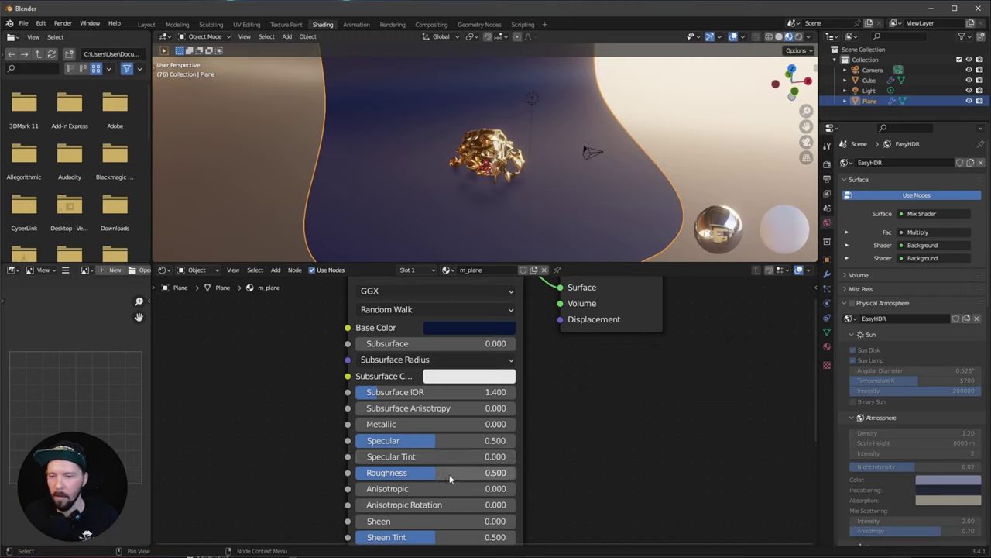
Step: Set the roughness of the m_plane material to 0.35
click(450, 477)
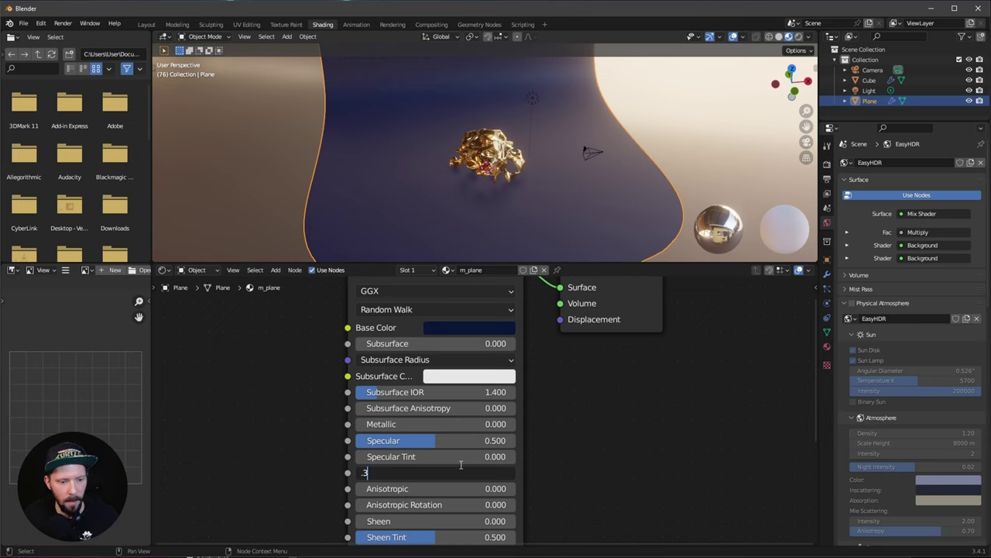
text(.35)
key(Return)
middle_drag(496, 232, 304, 65)
Step: Back in the Layout workspace, lower the backdrop along Z to about -2.82 m so it sits beneath the gold object
click(151, 26)
mouse_move(428, 179)
middle_down()
mouse_move(496, 277)
mouse_move(483, 303)
middle_up()
scroll(511, 291, up, 2)
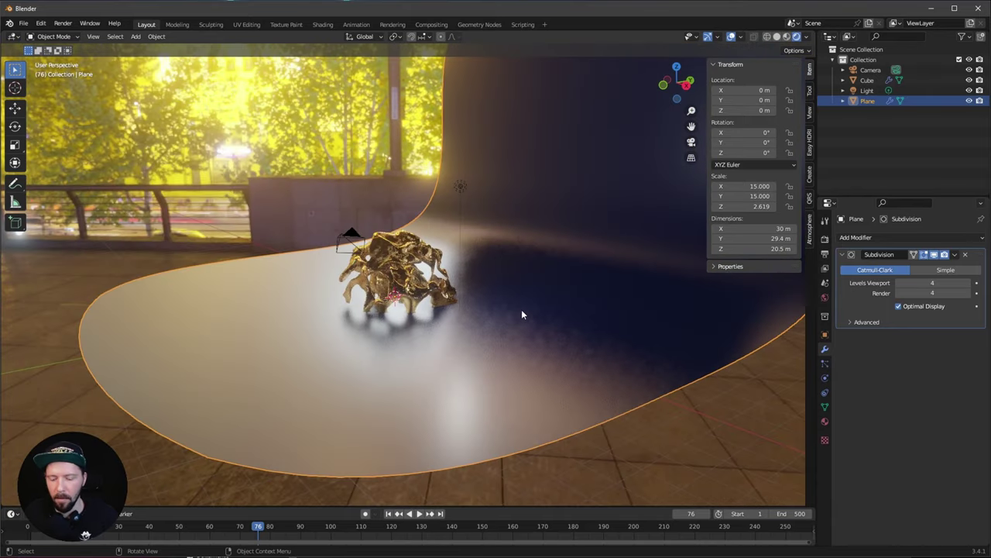
key(g)
key(z)
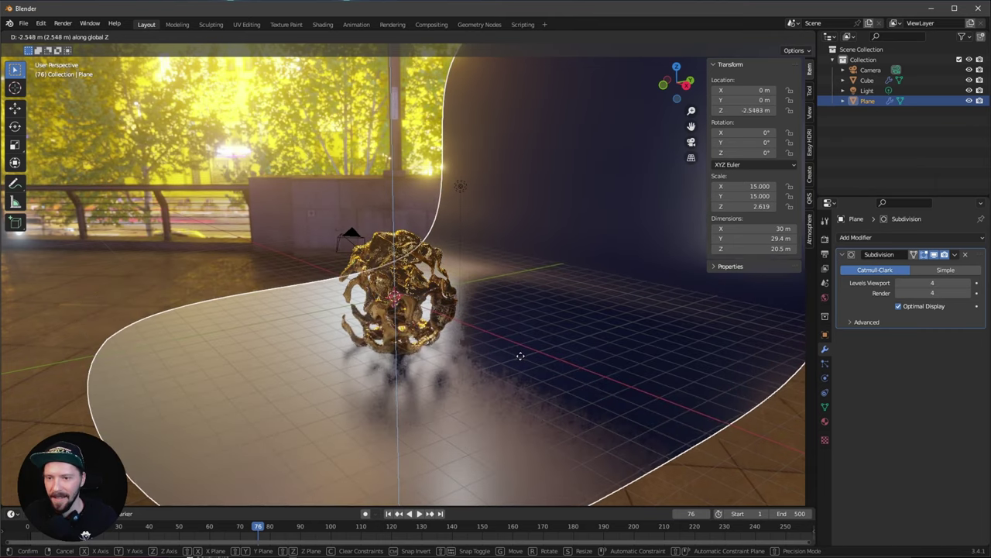
click(522, 353)
middle_drag(523, 353, 566, 339)
key(g)
key(z)
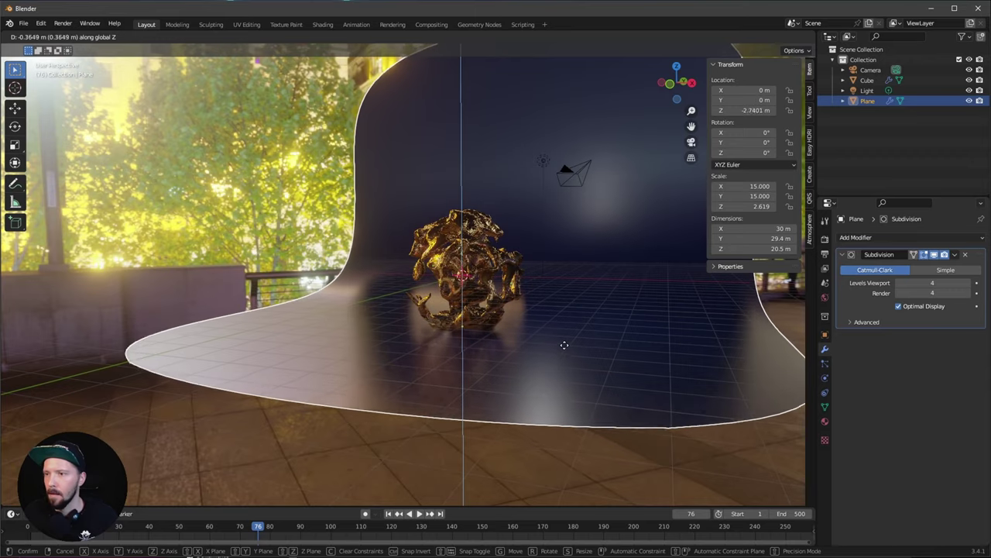
click(566, 345)
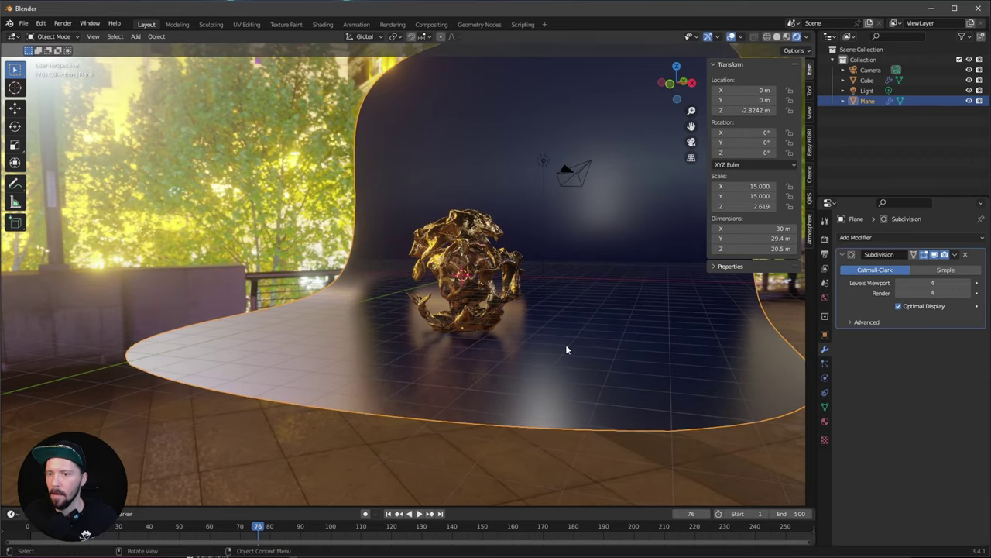
mouse_move(565, 343)
middle_down()
mouse_move(598, 336)
mouse_move(492, 344)
mouse_move(554, 341)
middle_up()
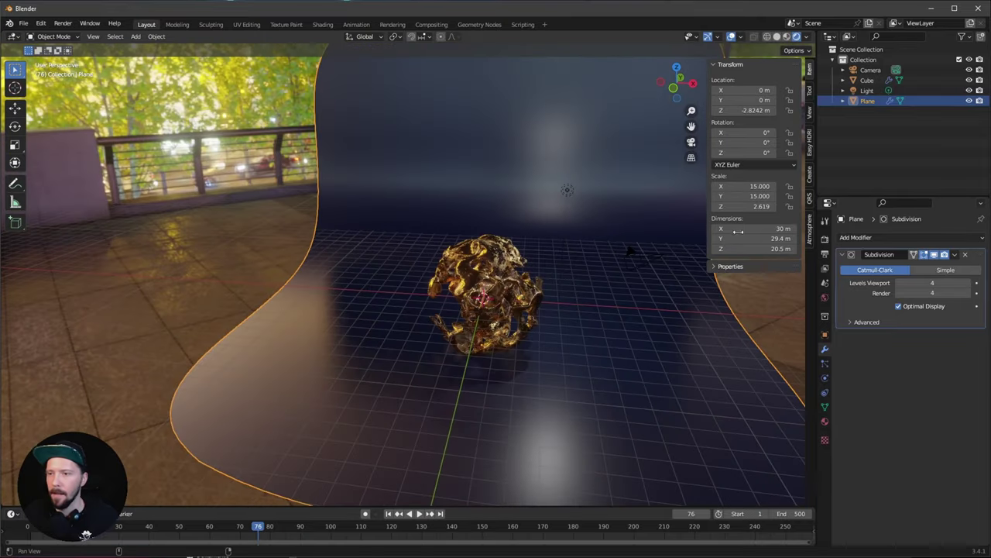
Step: Select the camera, look through it, and set its location to X 0 m, Y -10 m, Z 2 m
click(871, 70)
key(KP_0)
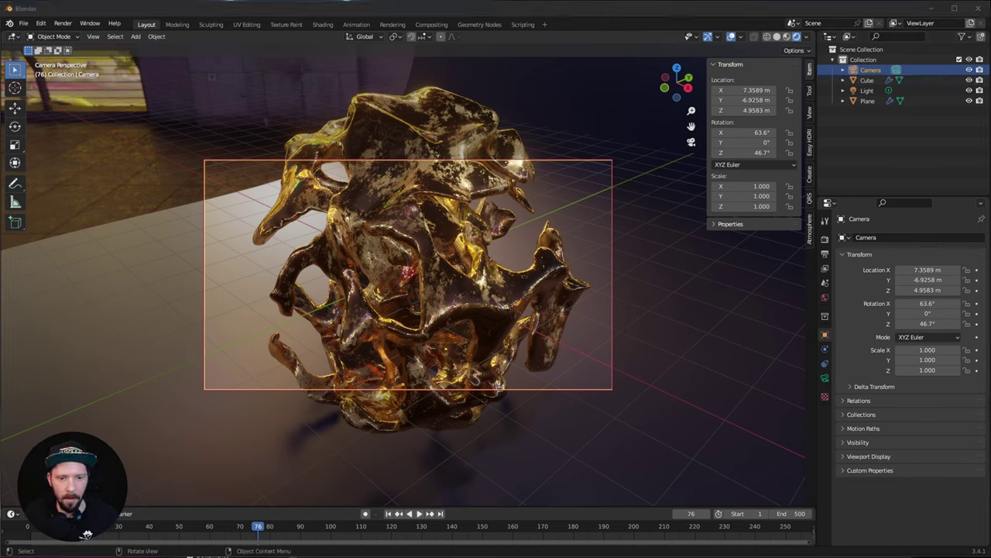
click(749, 90)
text(0)
key(Tab)
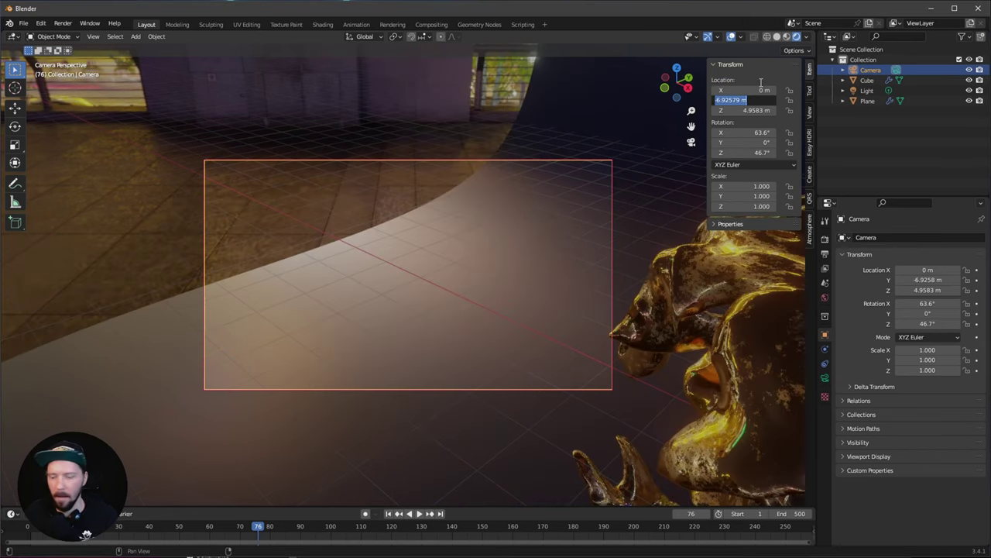
text(-10)
key(Tab)
text(2)
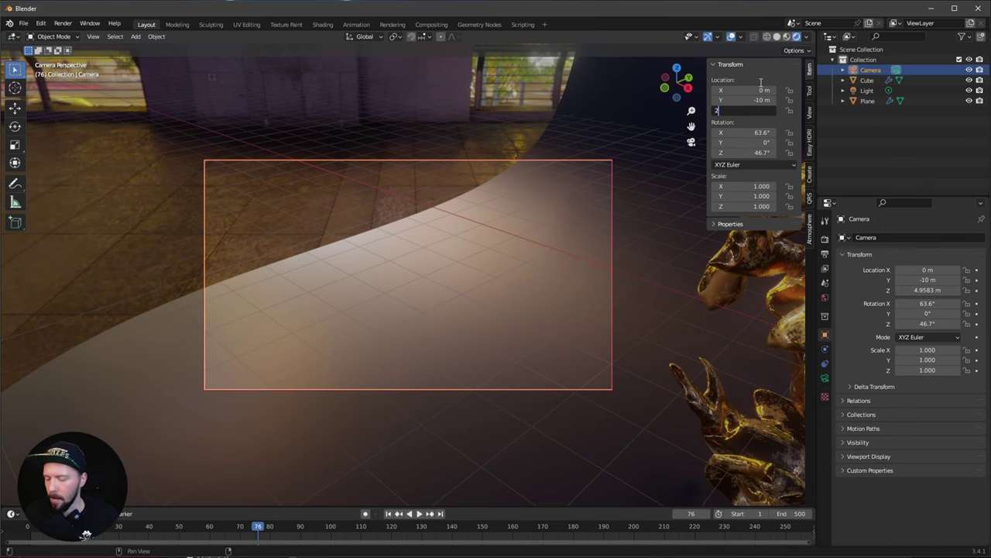
key(Tab)
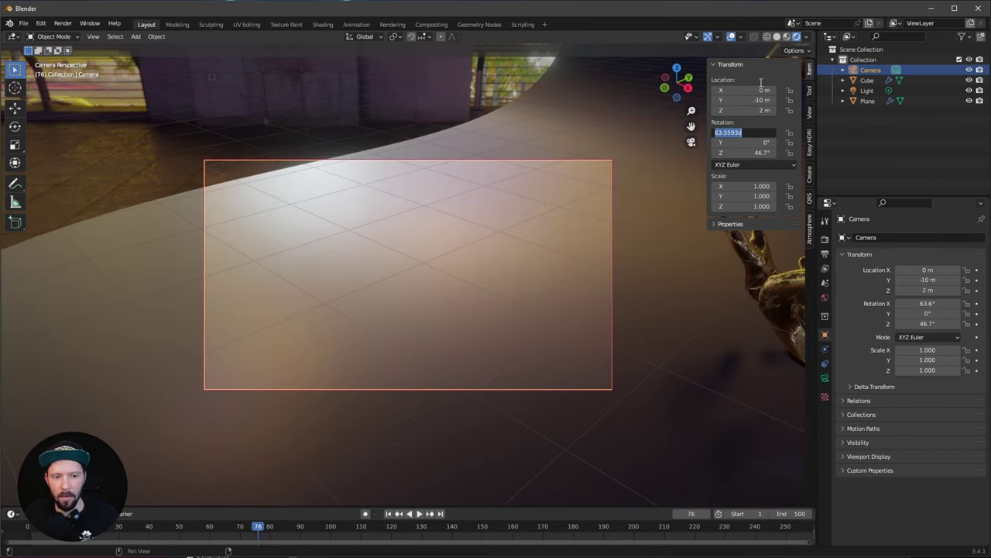
Step: Set the camera's rotation to 85° on X and 0° on Z
text(85)
key(Tab)
key(Tab)
text(0)
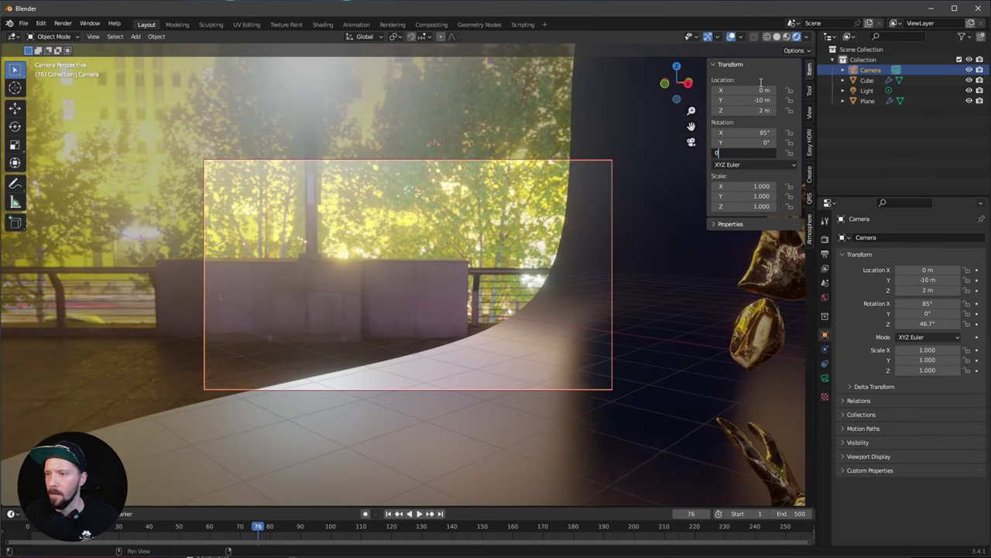
key(Return)
Step: Change the camera's lens type to Orthographic with an orthographic scale of 17
click(825, 378)
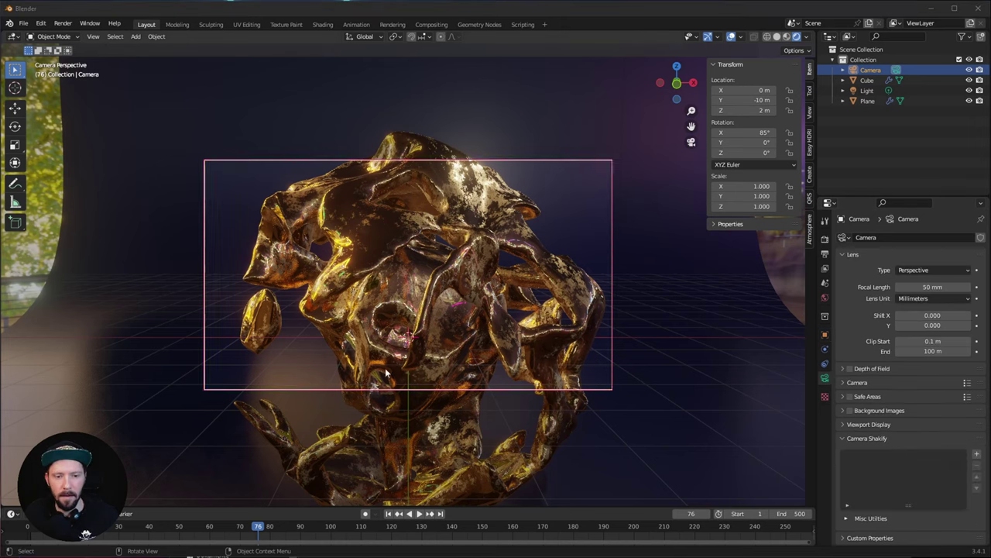
click(933, 270)
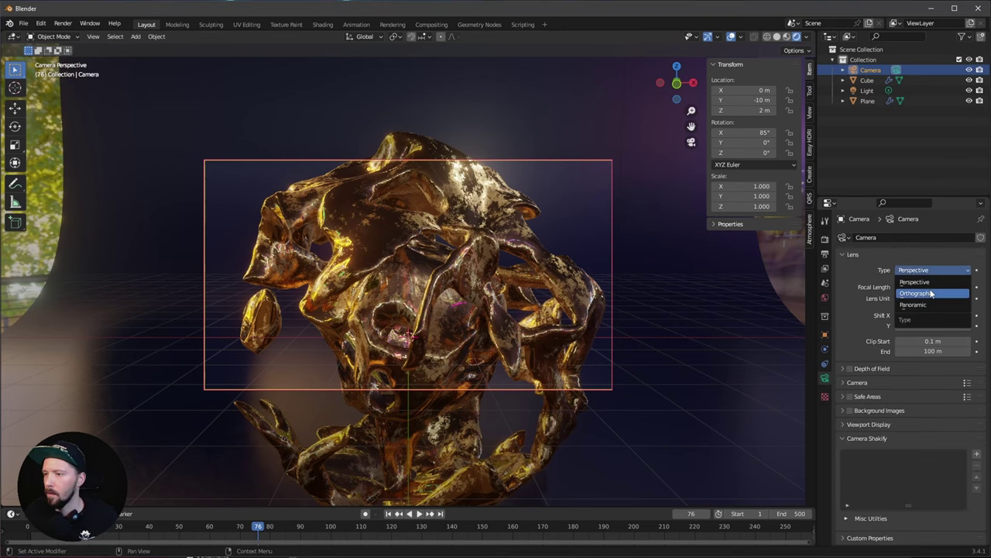
click(935, 294)
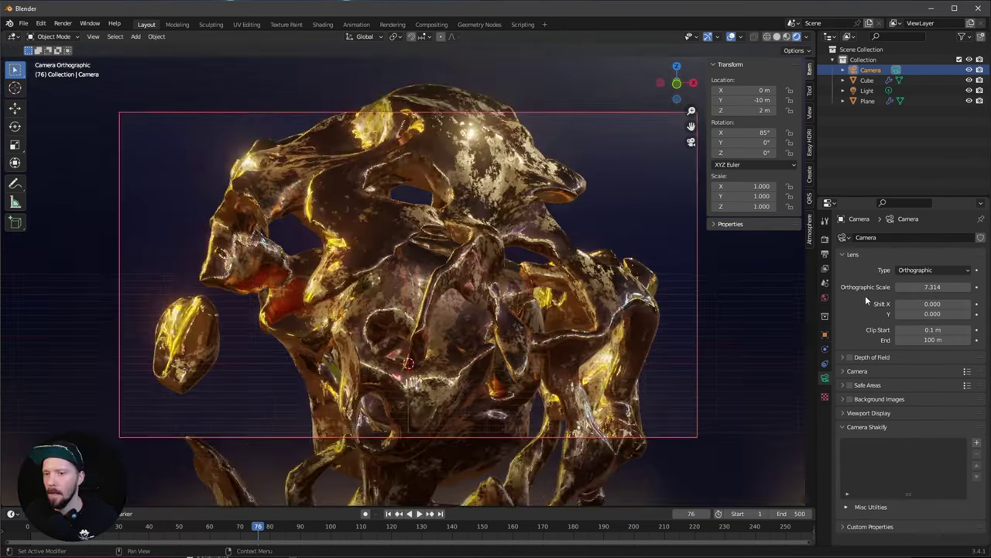
click(937, 287)
text(17)
key(Return)
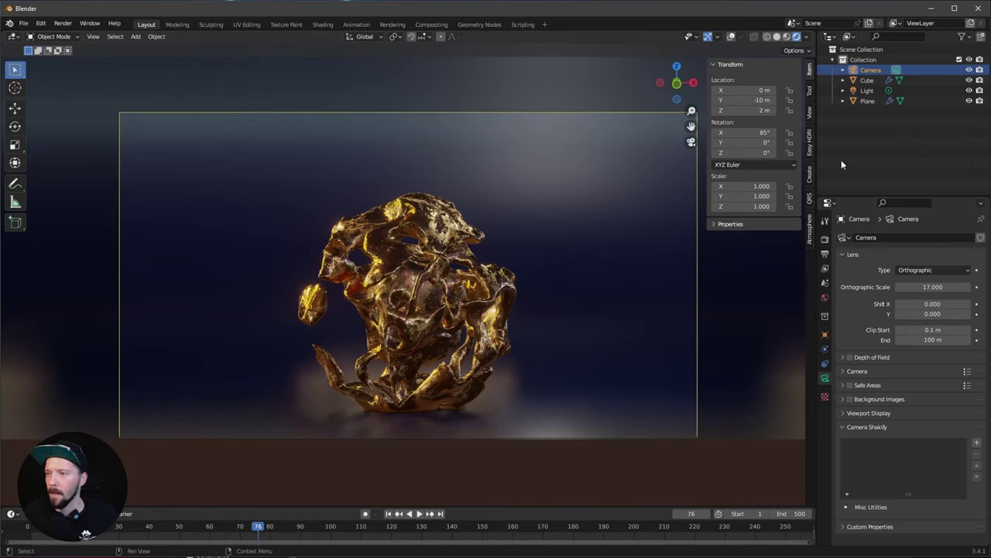
Step: Give the existing point light the color hex FFA461 and a power of 10000 W
click(865, 91)
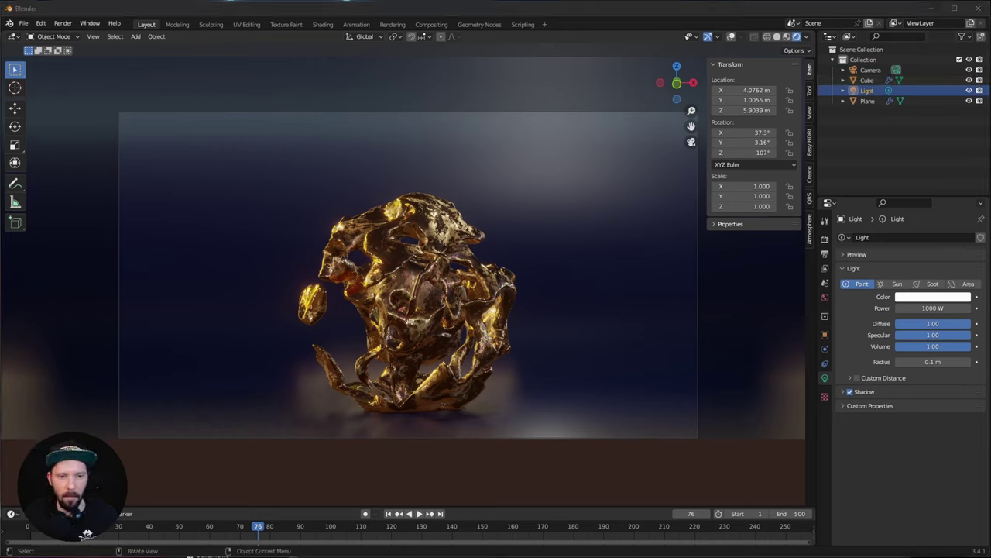
click(933, 297)
click(922, 263)
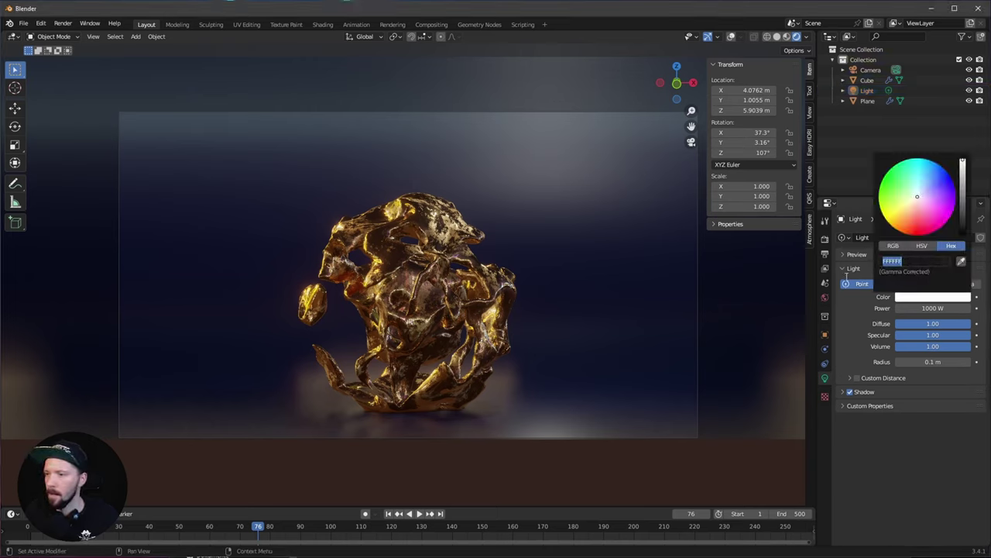
text(FFA461)
key(Return)
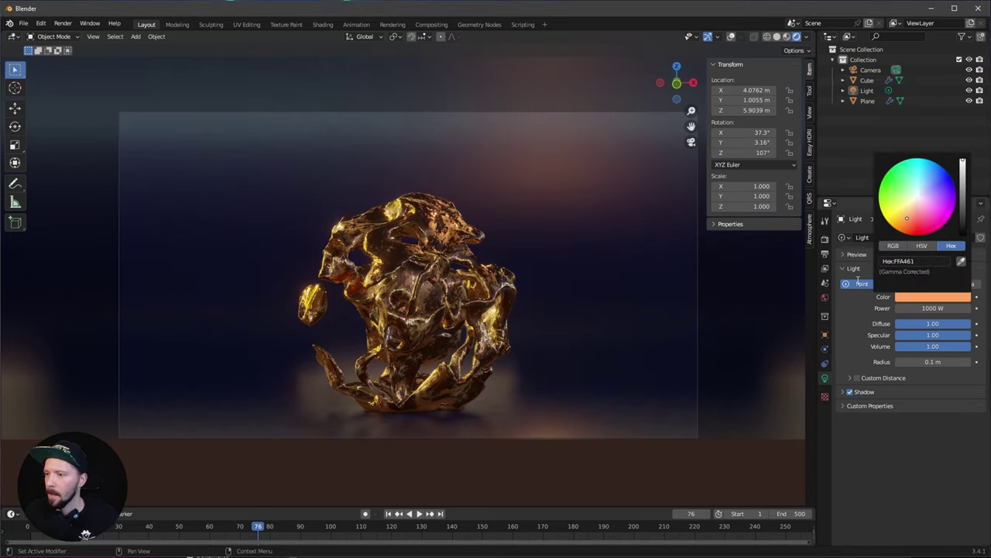
click(907, 308)
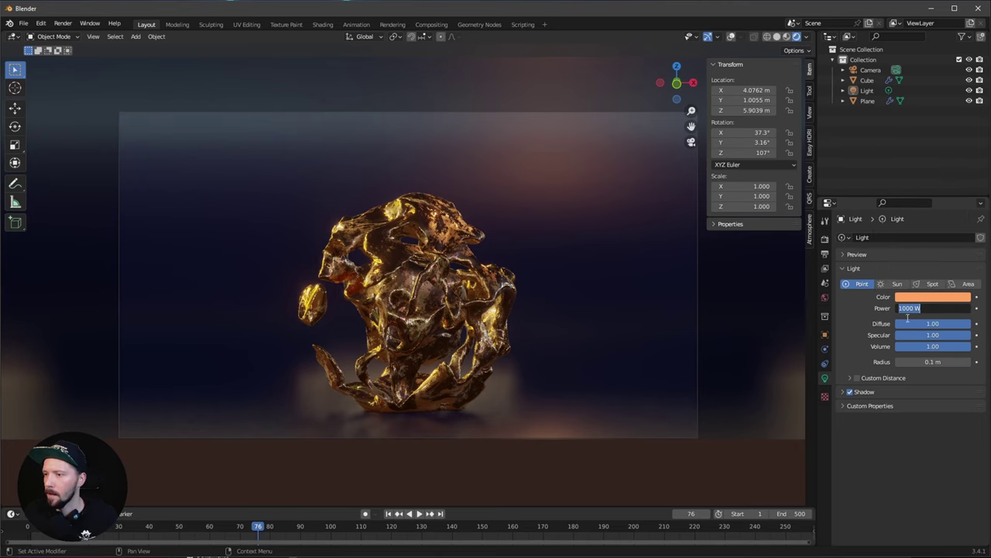
text(0)
key(Return)
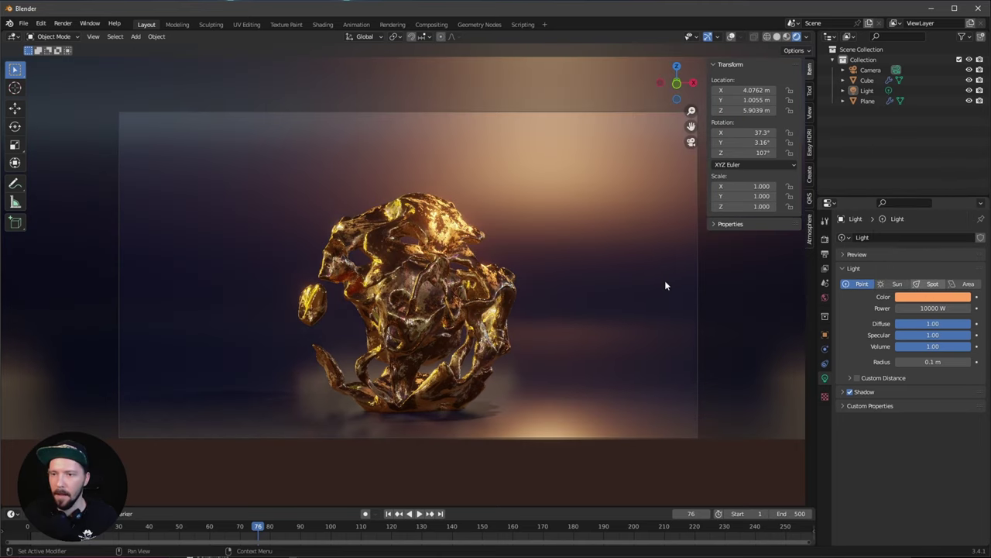
Step: Set the point light's radius to 6 m and enable its contact shadows
click(928, 363)
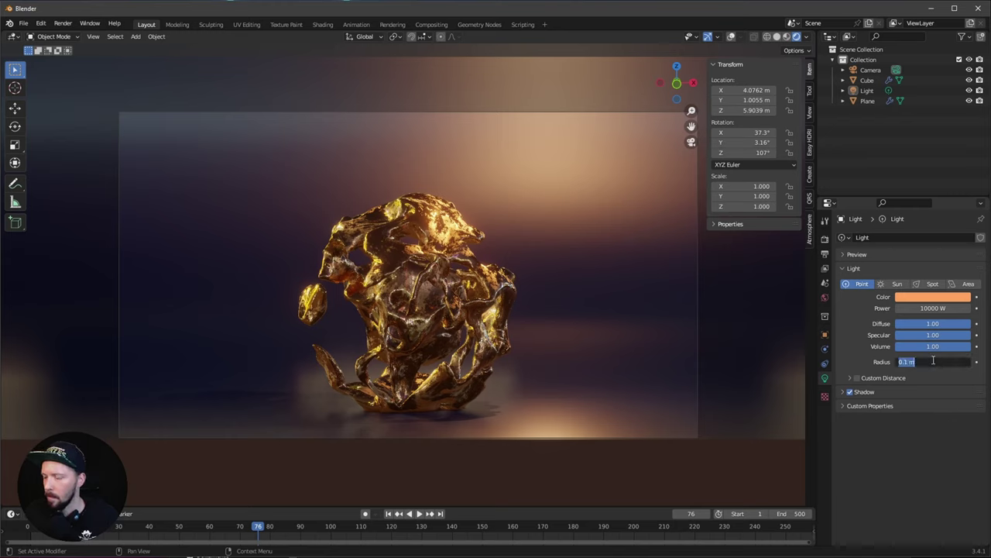
text(6)
key(Return)
click(843, 392)
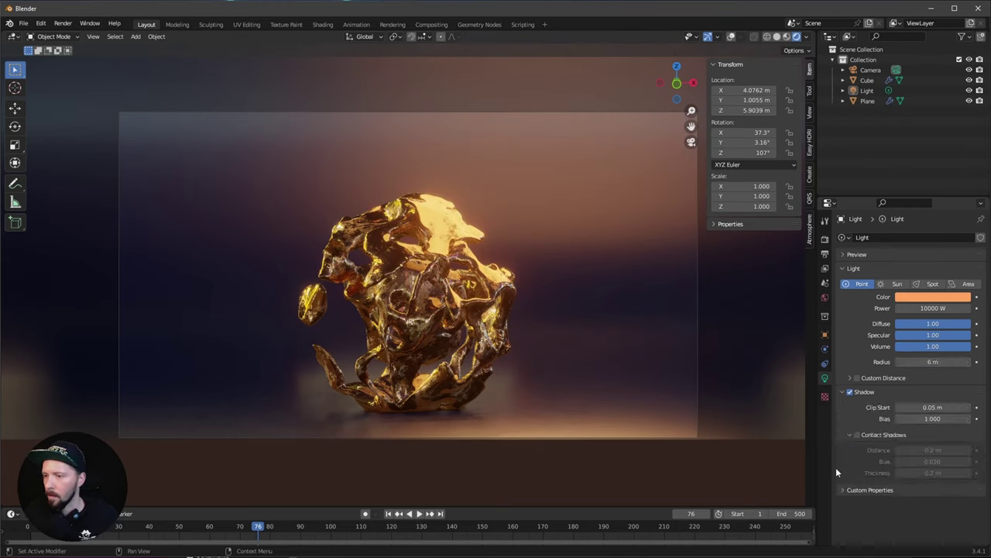
click(857, 436)
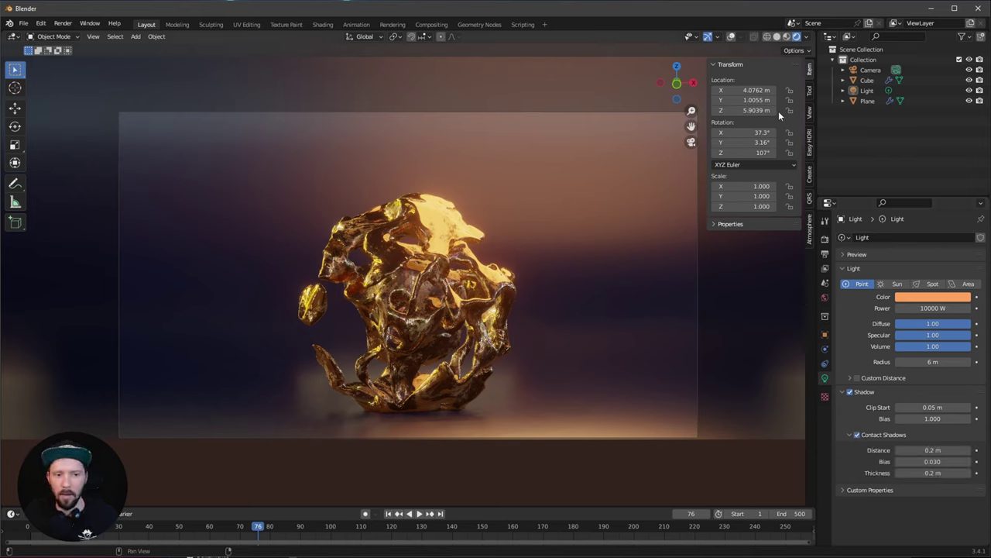
Step: Place the point light behind the gold object at X 0 m, Y 11 m, Z 0.5 m
click(765, 90)
text(0)
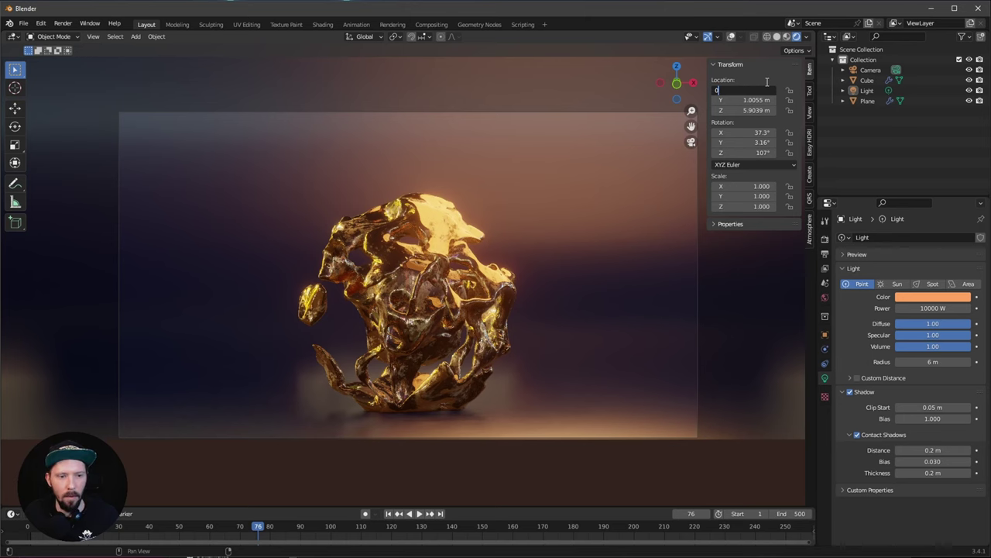
key(Tab)
text(11)
key(Tab)
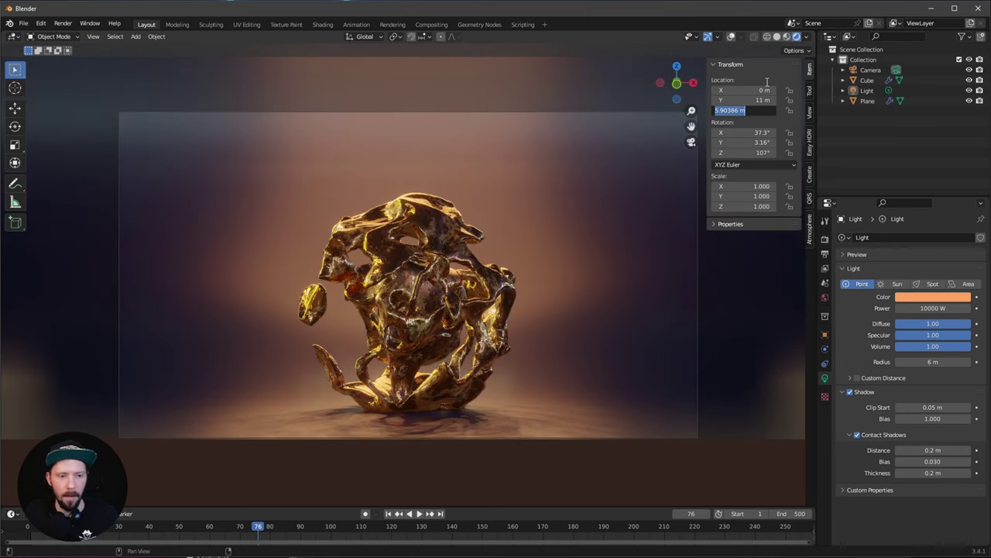
text(0.5)
key(Return)
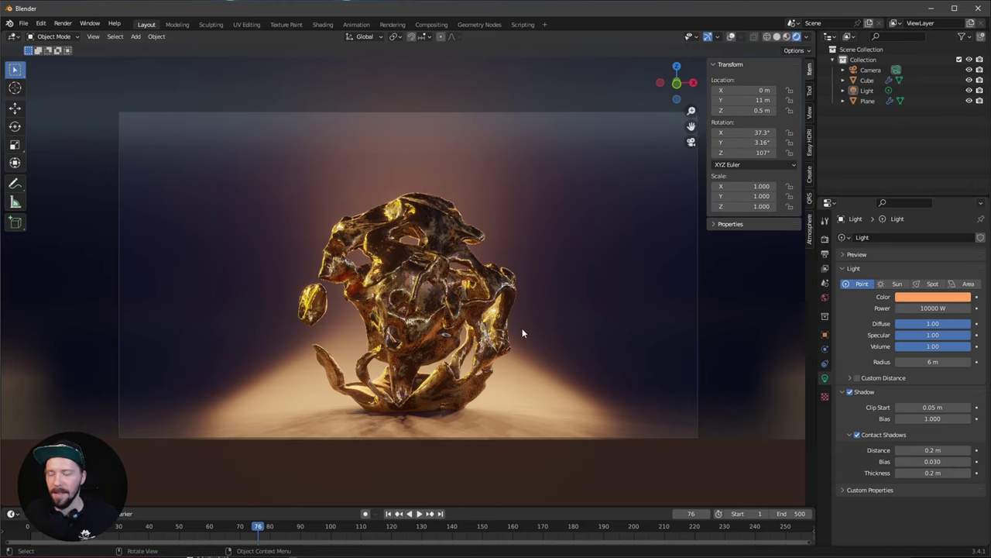
Step: Add an area light to the scene with a power of 500 W and a size of 5 m
key(shift+a)
mouse_move(496, 452)
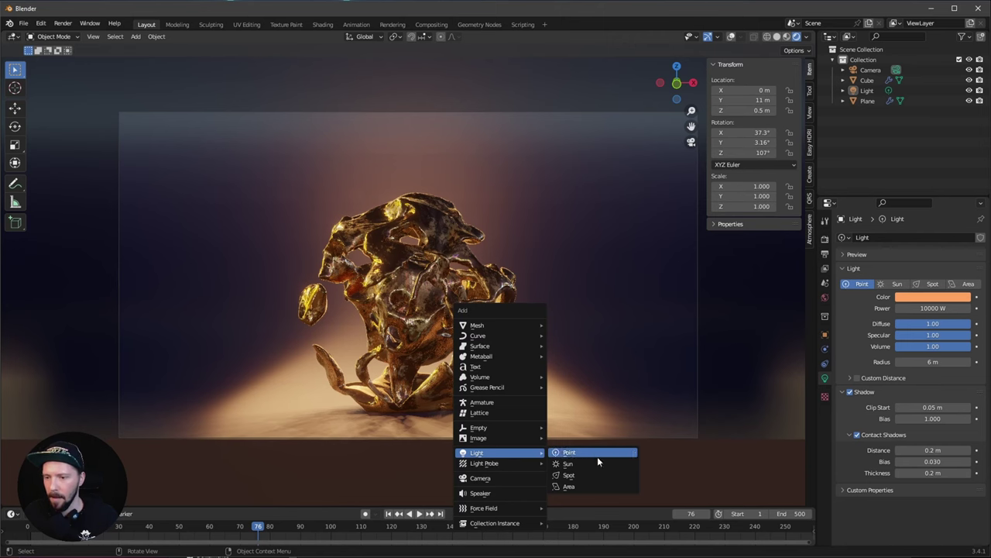
click(587, 486)
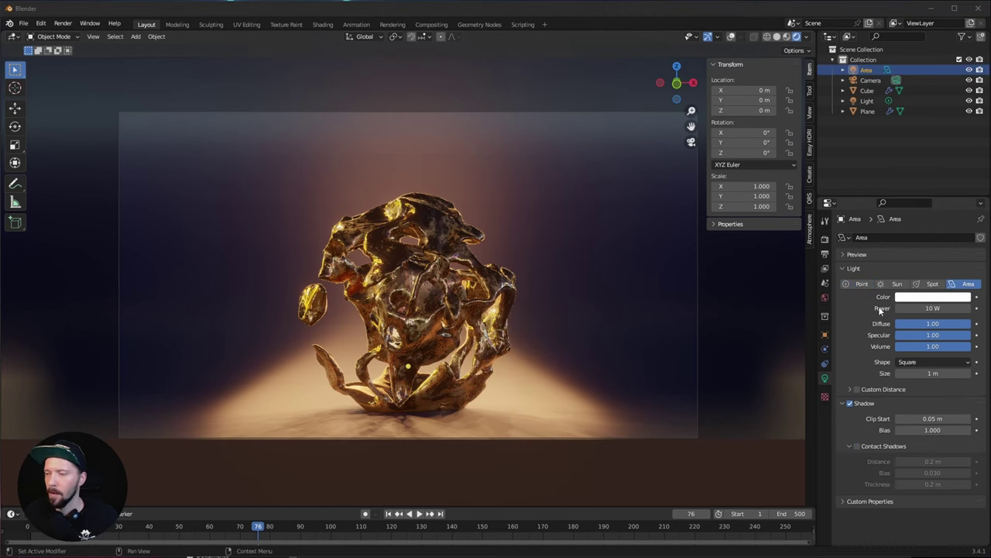
click(929, 308)
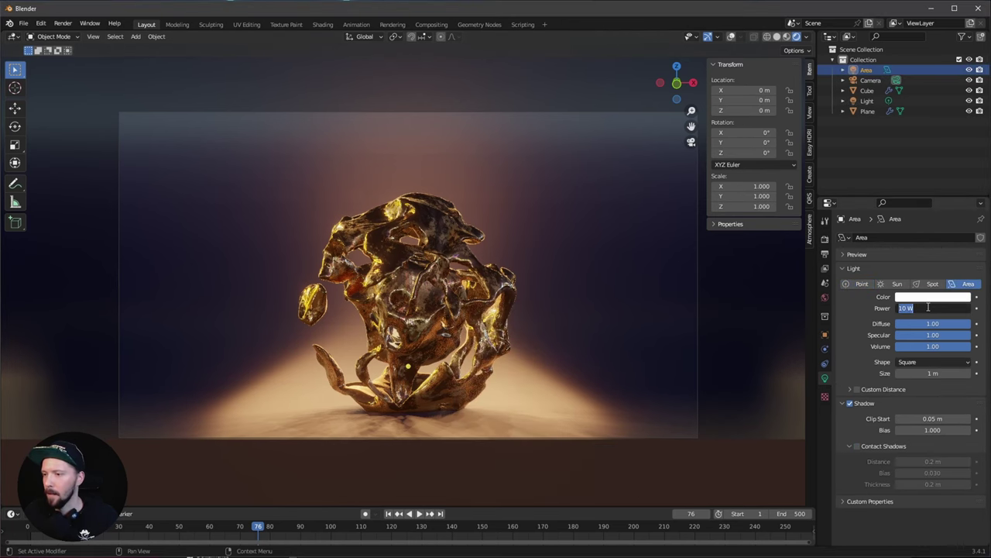
text(500)
key(Return)
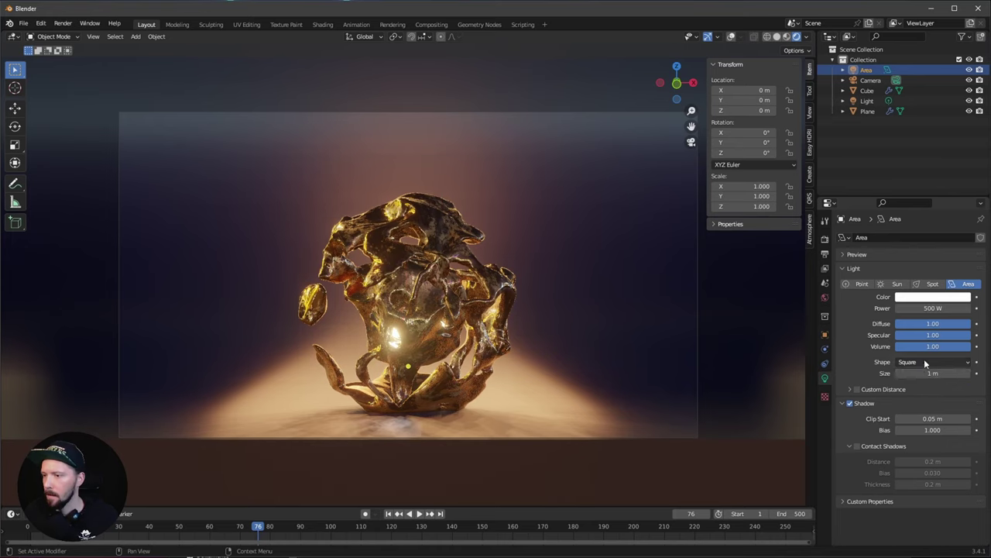
click(944, 374)
text(5)
key(Return)
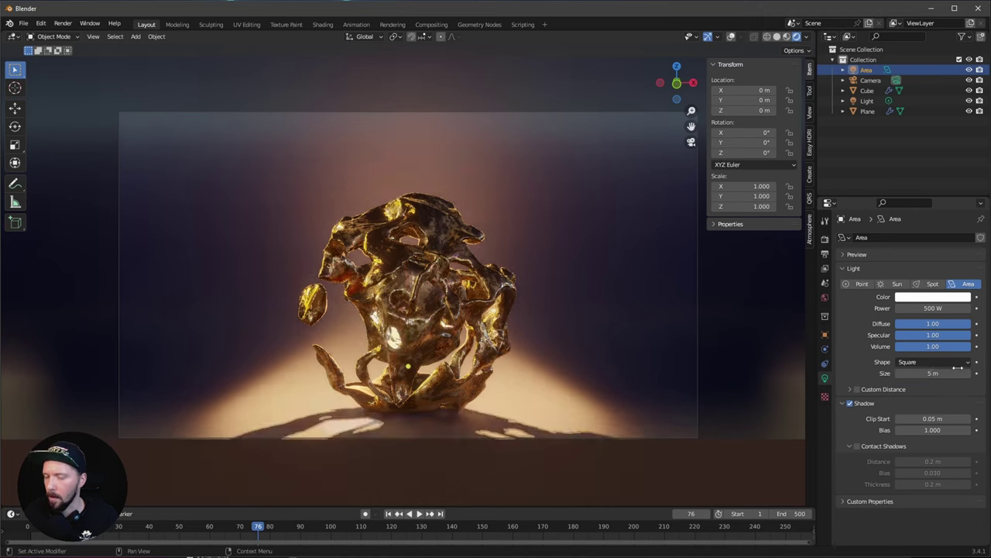
click(844, 404)
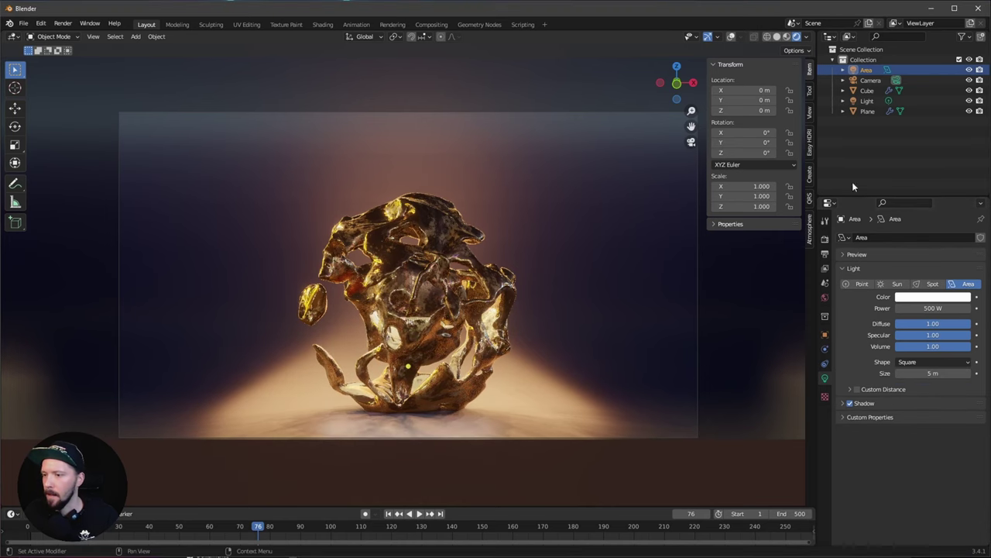
Step: Move the area light to X 10 m and rotate it 90° on X and 90° on Z
click(770, 89)
text(10)
key(Tab)
key(Tab)
key(Tab)
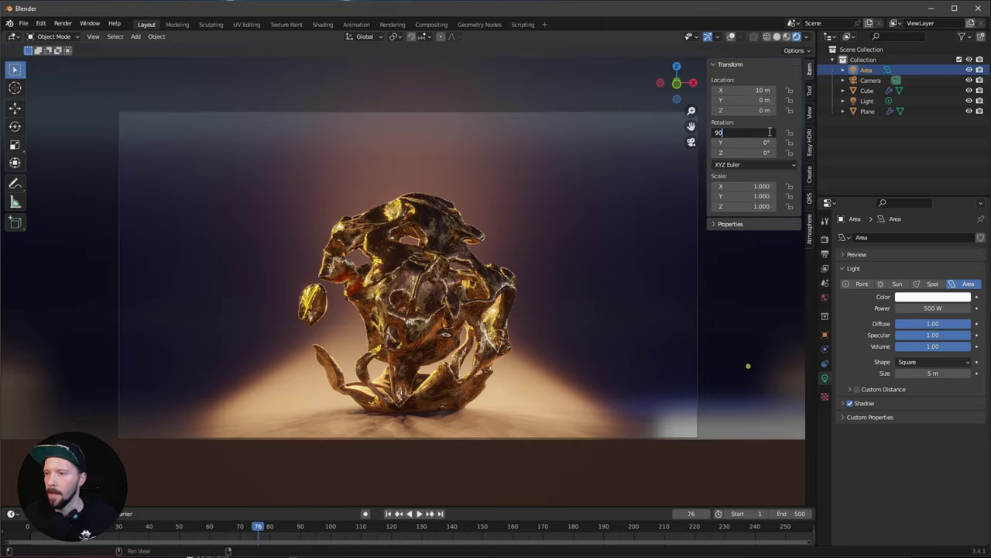
key(Tab)
key(Tab)
text(90)
key(Return)
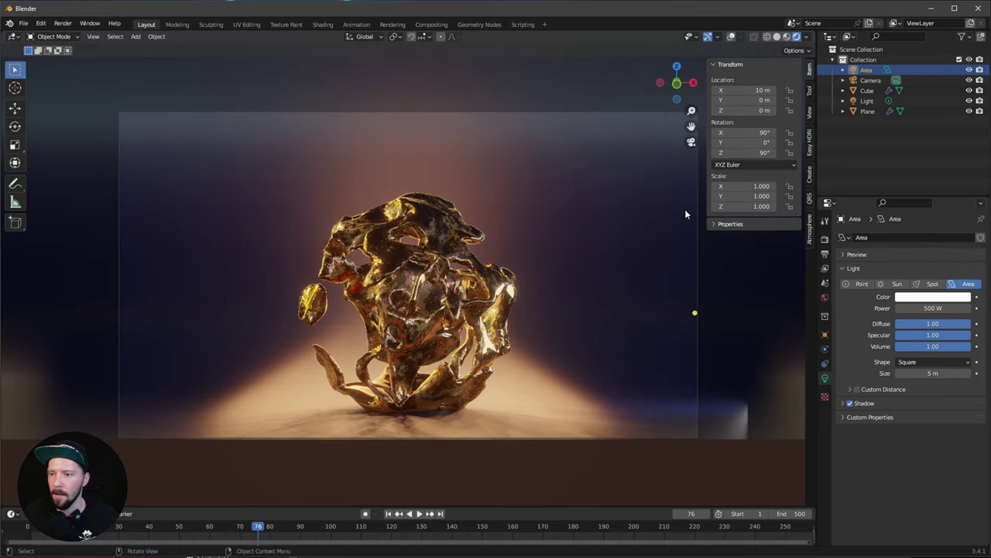
Step: Turn the viewport overlays on to check the area light's placement beside the gold object, and return to the camera view
middle_drag(686, 210, 567, 270)
scroll(455, 351, down, 7)
middle_drag(461, 340, 505, 290)
click(730, 37)
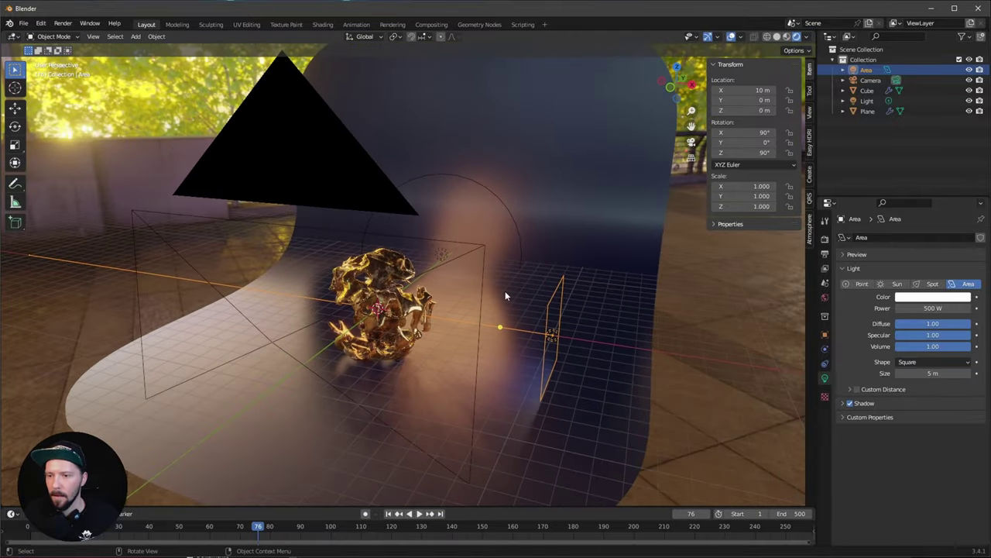
key(KP_0)
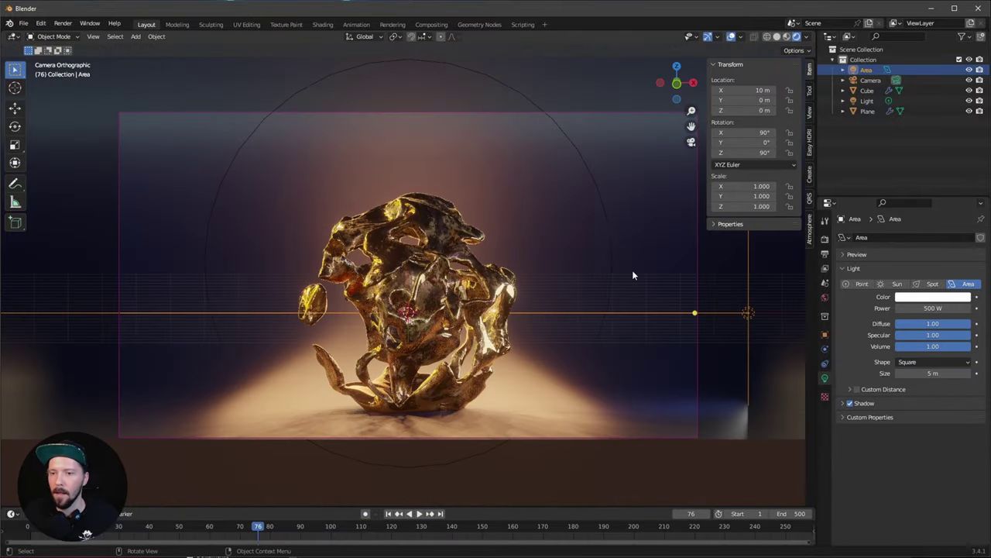
Step: Duplicate the area light in place and set the copy's X location to -10 m
key(shift+d)
right_click(577, 266)
click(758, 91)
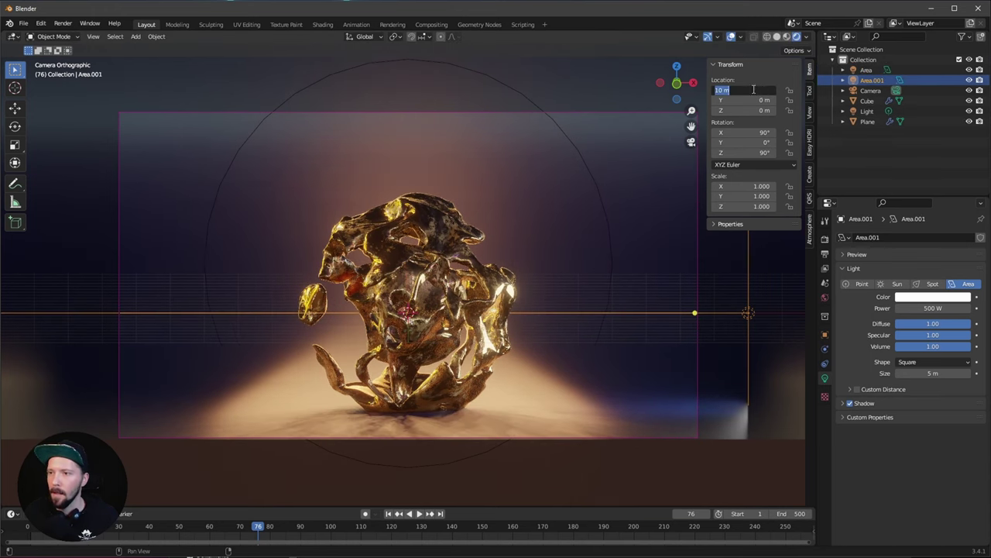
key(Home)
text(-)
key(Return)
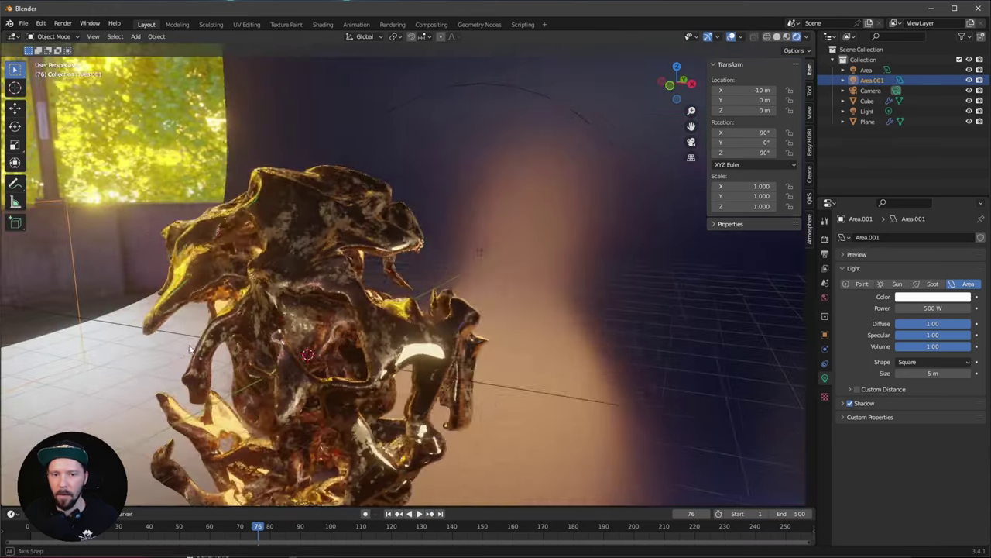
Step: Set the duplicated area light's Z rotation to -90° so it faces the object, and return to the camera view
middle_drag(132, 359, 193, 453)
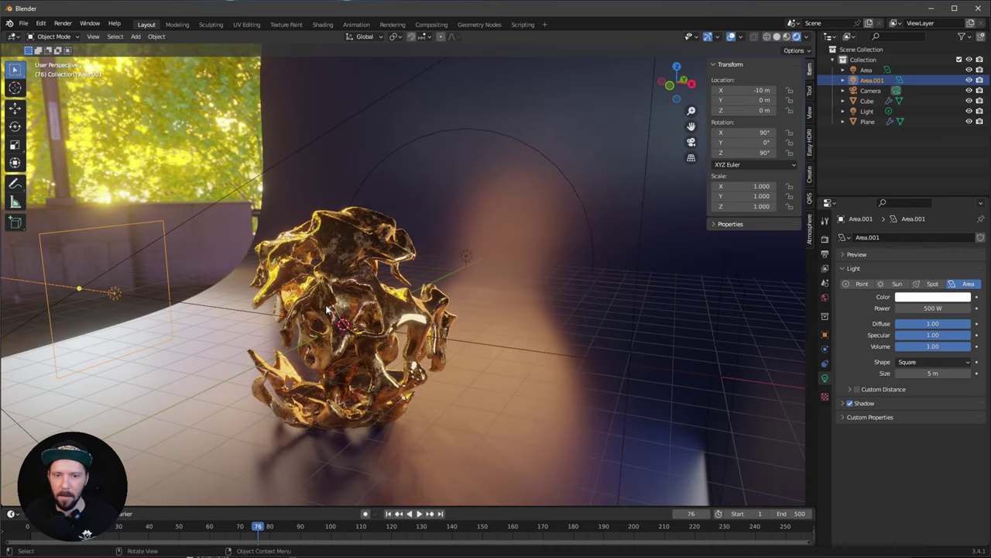
click(752, 153)
key(Home)
text(-)
key(Return)
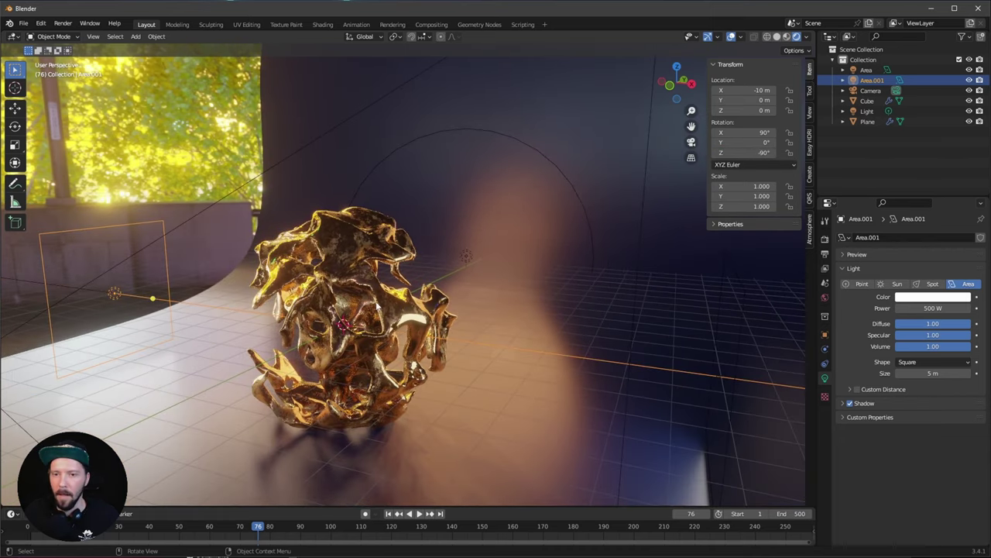
key(KP_0)
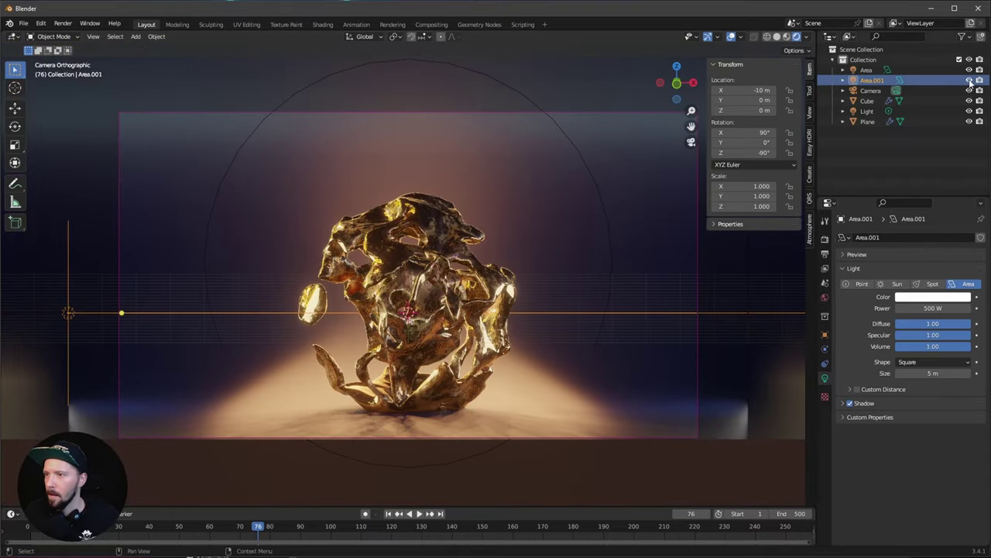
Step: Toggle the second area light's visibility off and on to compare its effect, and return to the first frame
click(969, 81)
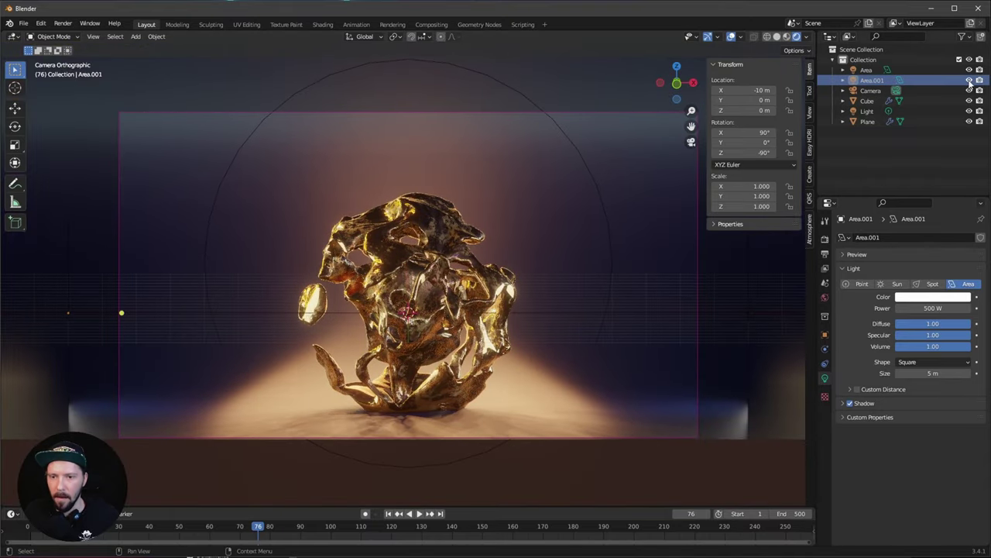
click(969, 81)
key(shift+Left)
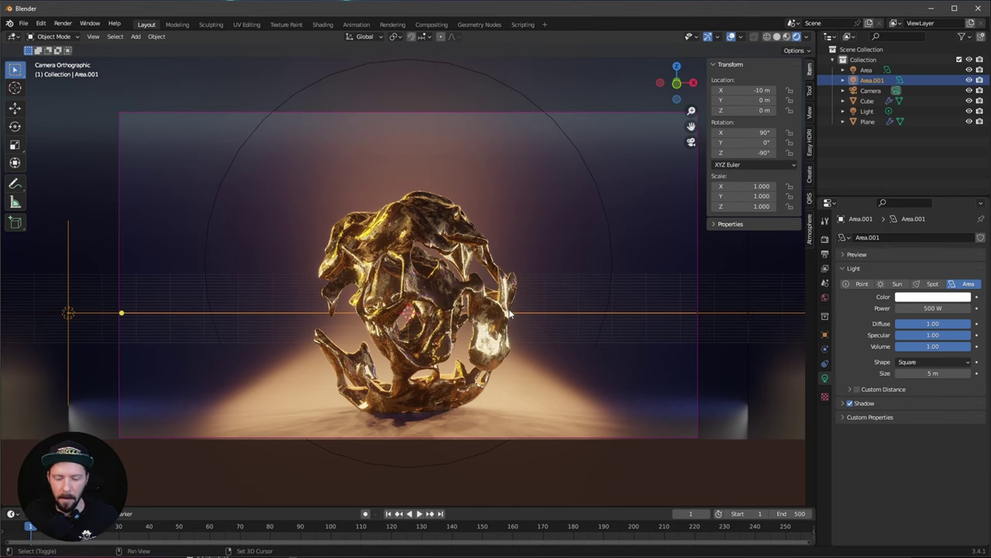
Step: Duplicate the second area light in place and set the copy's location to X 0 m, Y -3.5 m and Z 10 m
key(shift+d)
key(Escape)
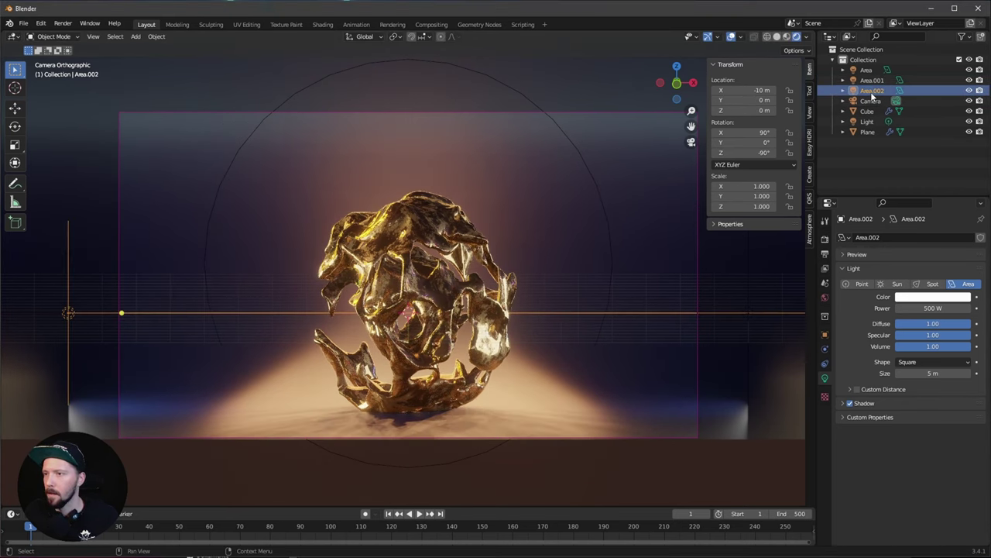
key(BackSpace)
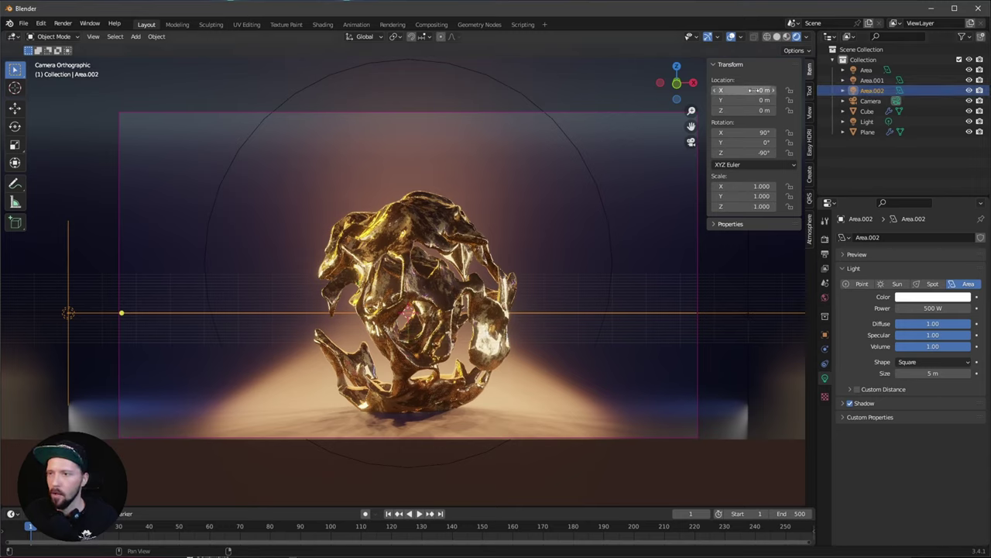
click(750, 90)
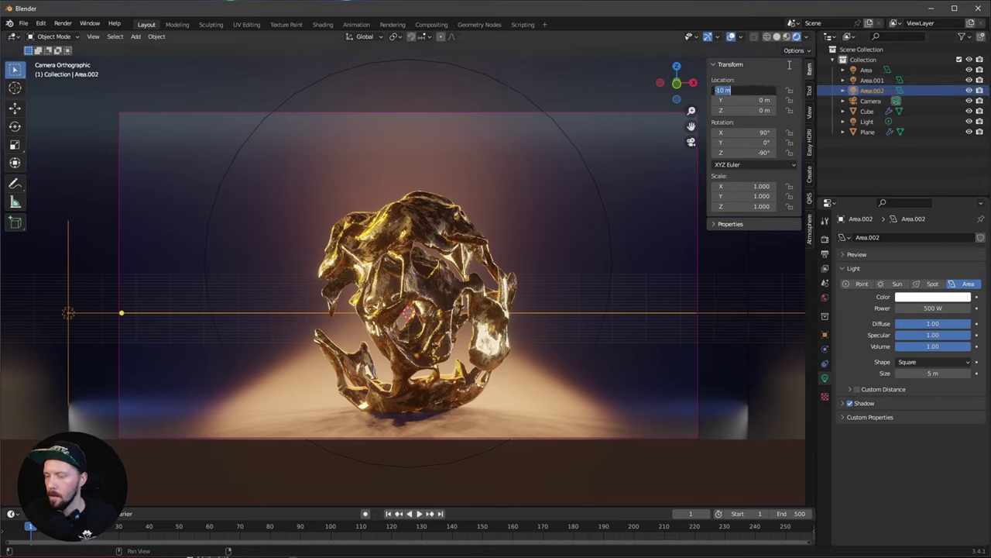
text(0)
key(Tab)
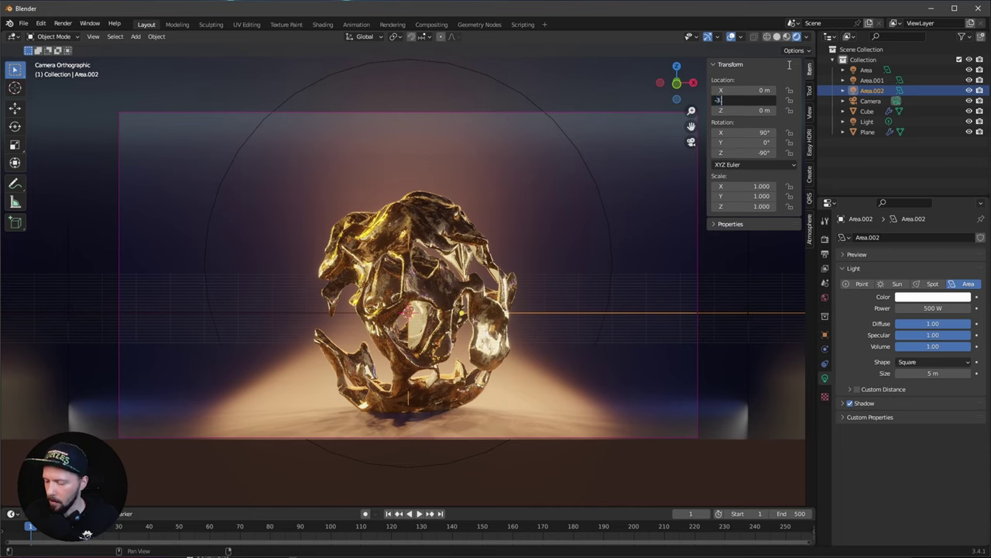
key(Tab)
text(10)
key(Return)
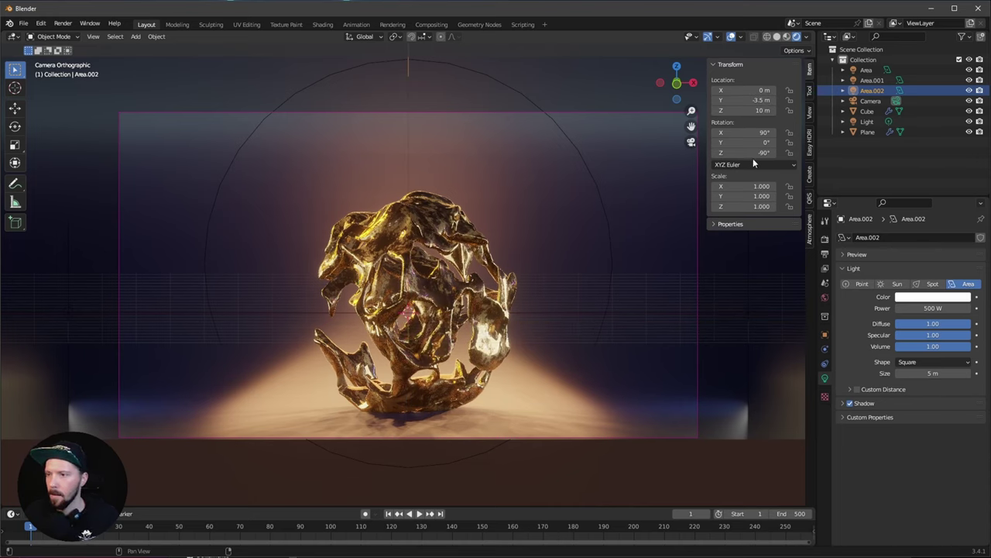
Step: Set the new area light's rotation to 0° on X and 90° on Z, and toggle its visibility to compare the lighting
drag(744, 133, 744, 142)
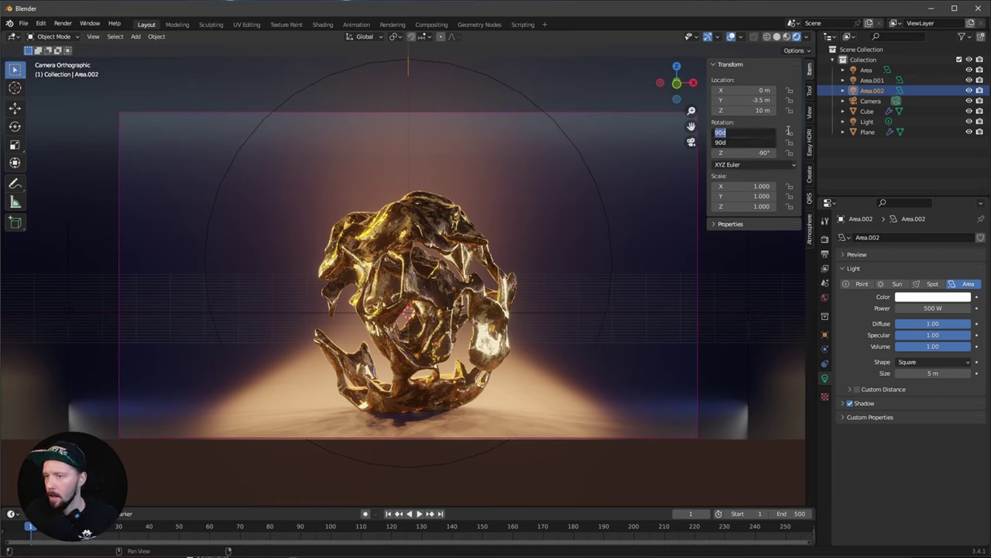
text(0)
key(Tab)
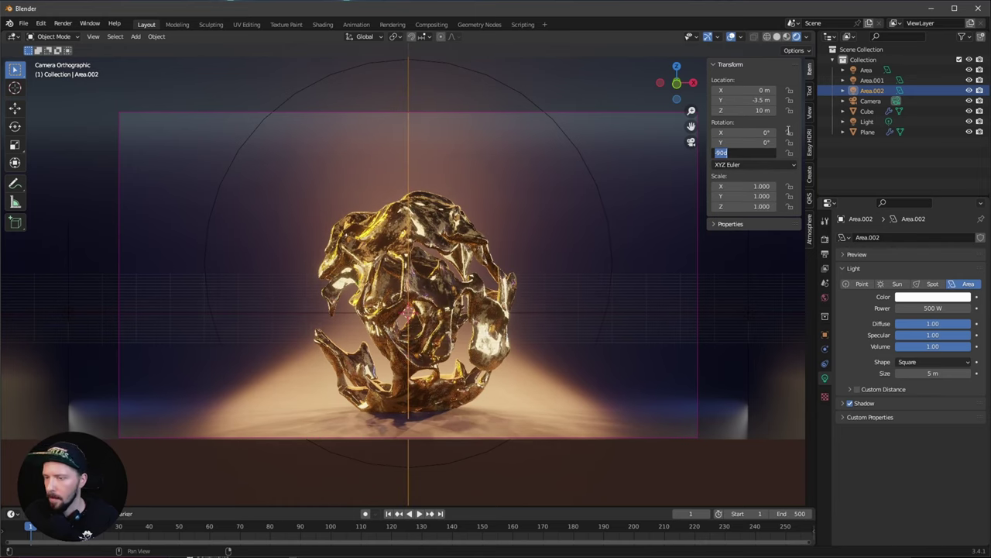
key(Return)
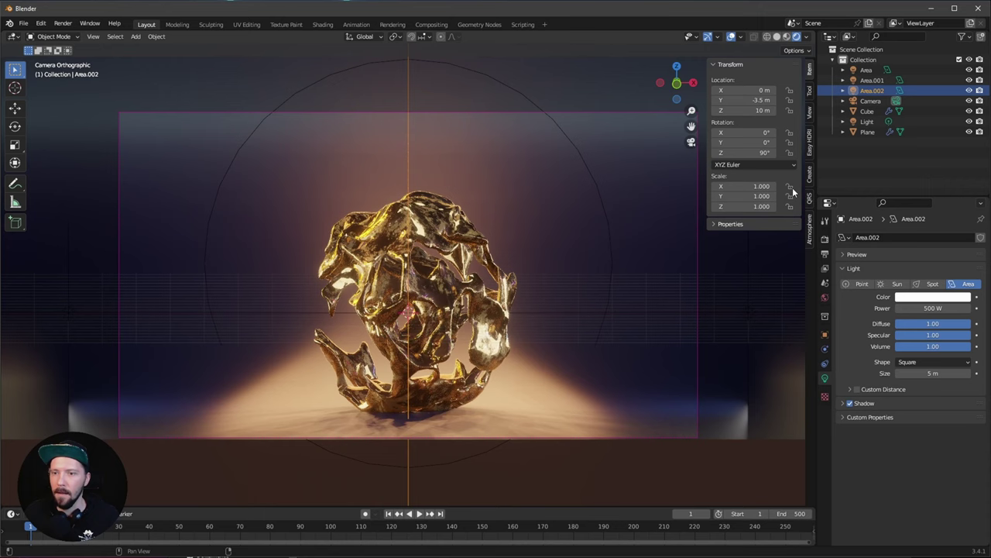
click(969, 90)
click(968, 91)
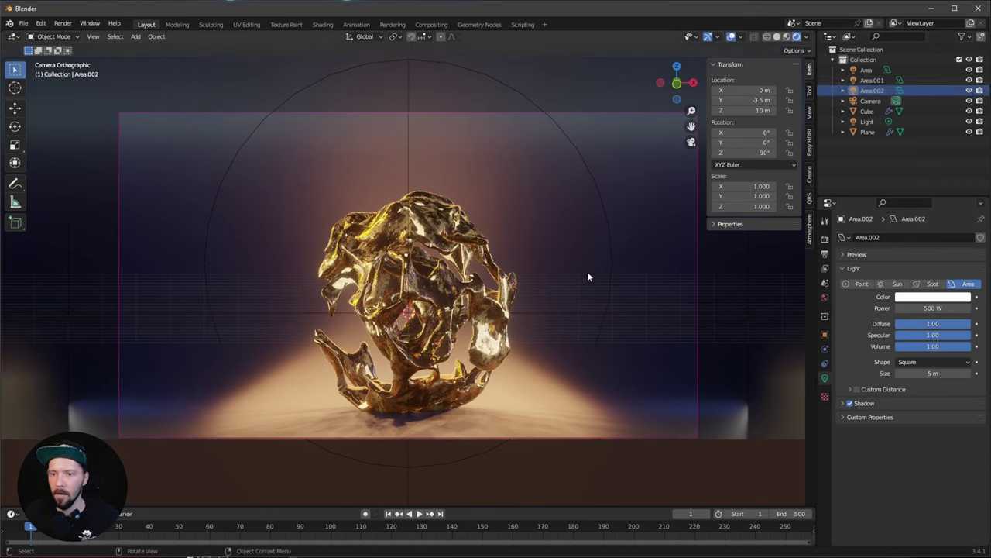
Step: Turn off the viewport overlays and set the color management look to Medium High Contrast
key(shift+alt+z)
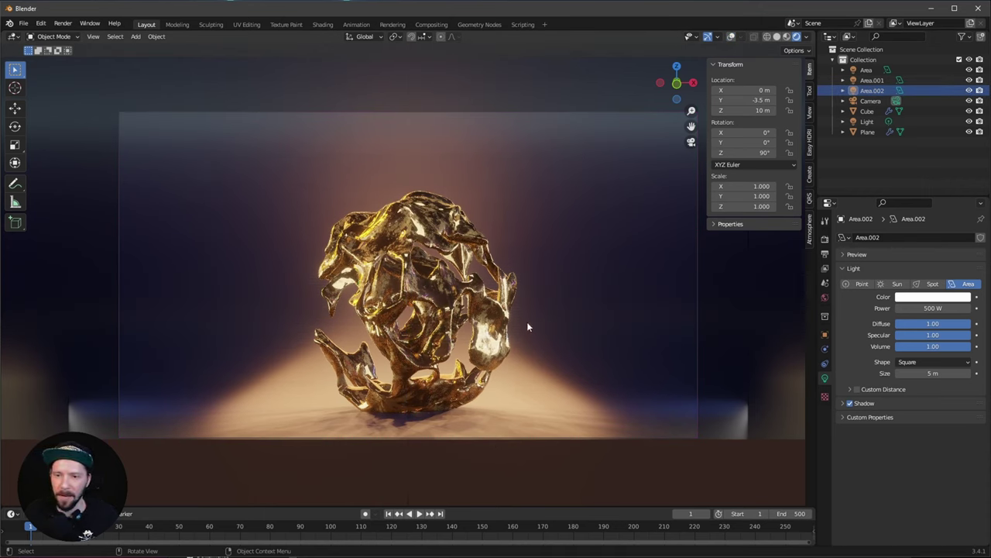
click(825, 239)
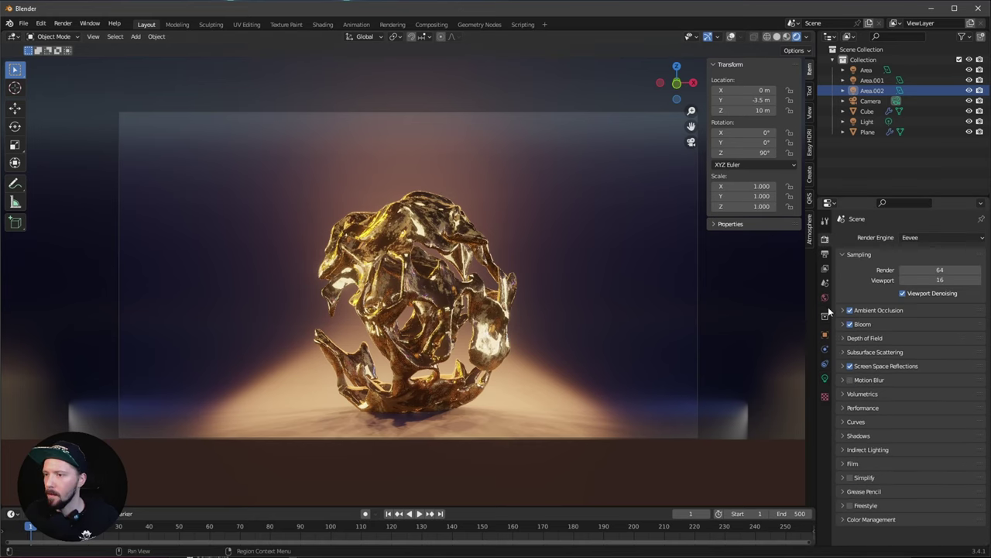
click(845, 519)
scroll(843, 511, down, 4)
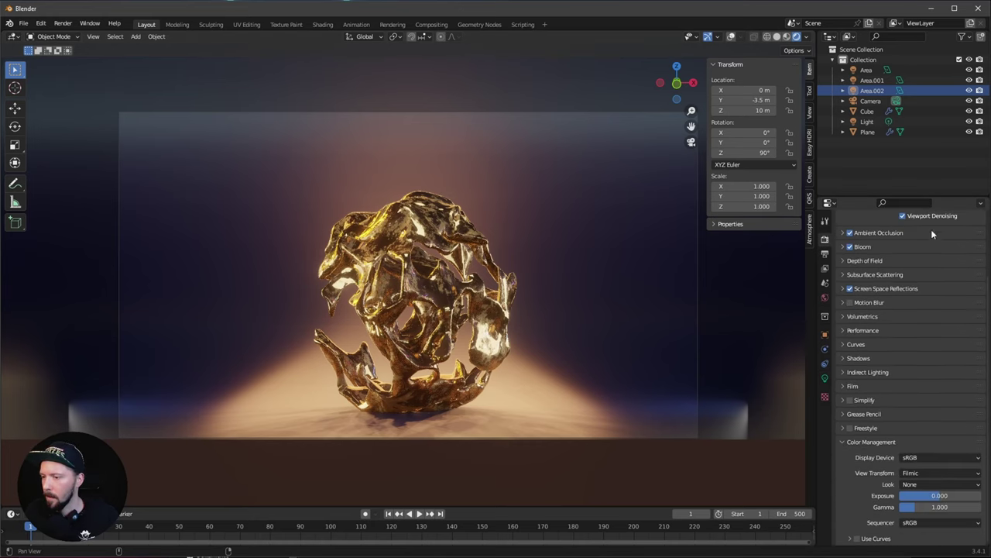
click(937, 484)
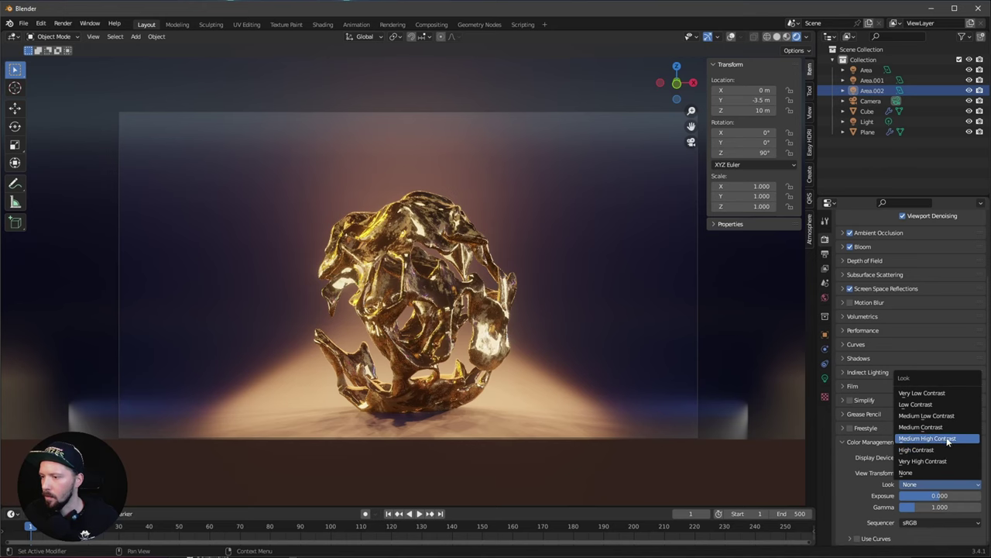
click(941, 438)
Step: Try the High Contrast look in color management, and return to Medium High Contrast
click(938, 484)
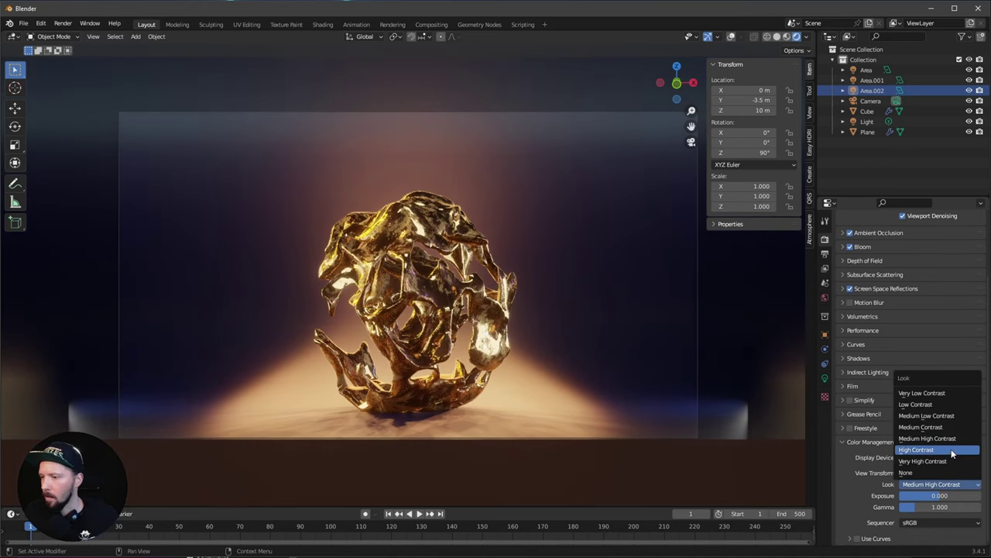
click(950, 450)
click(951, 487)
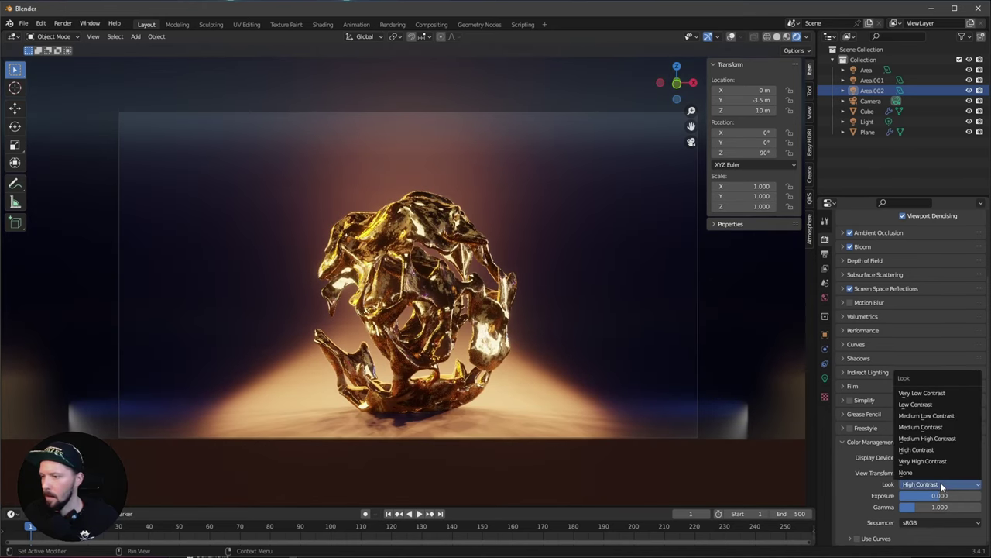
click(945, 440)
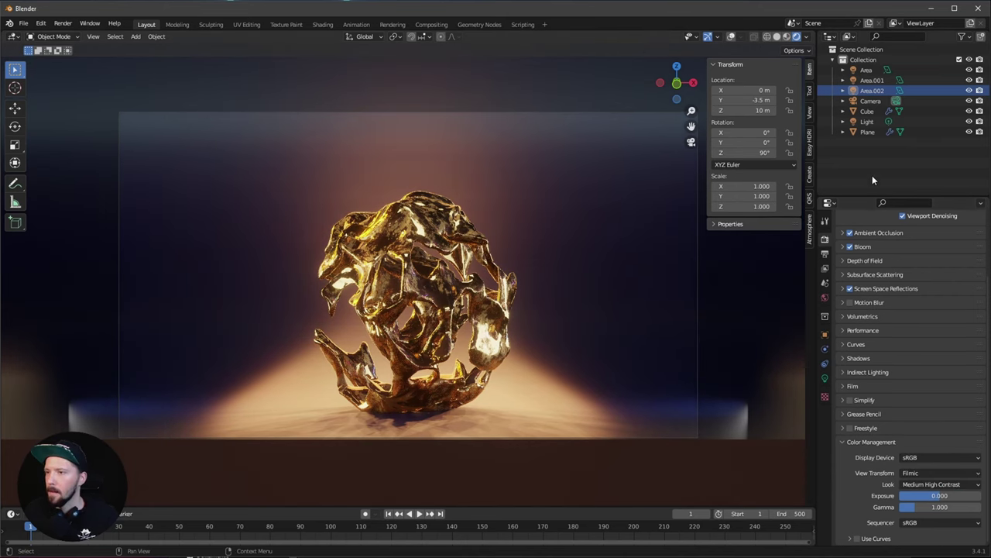
Step: Enable depth of field on the camera and set its focus distance to 7.4 m
click(870, 101)
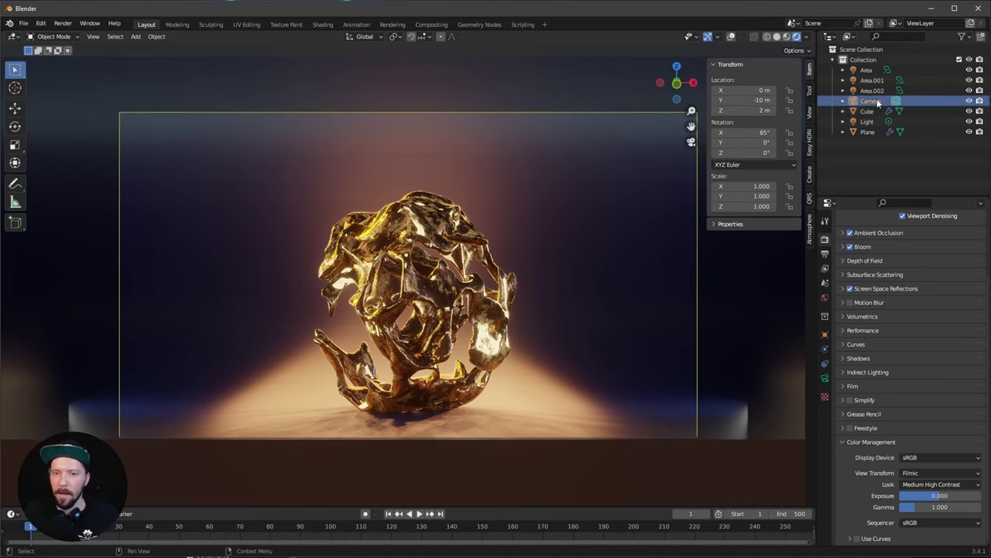
double_click(877, 101)
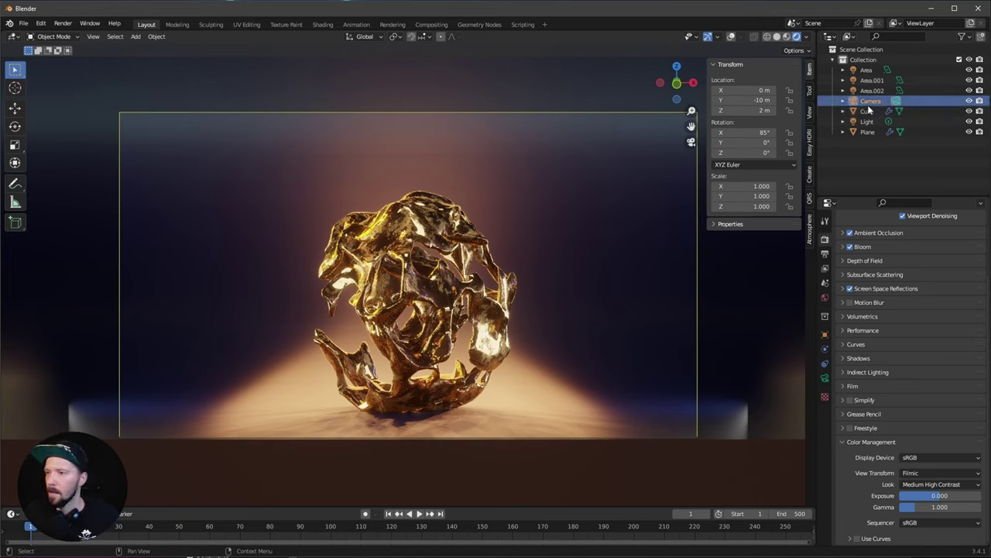
key(Escape)
click(825, 377)
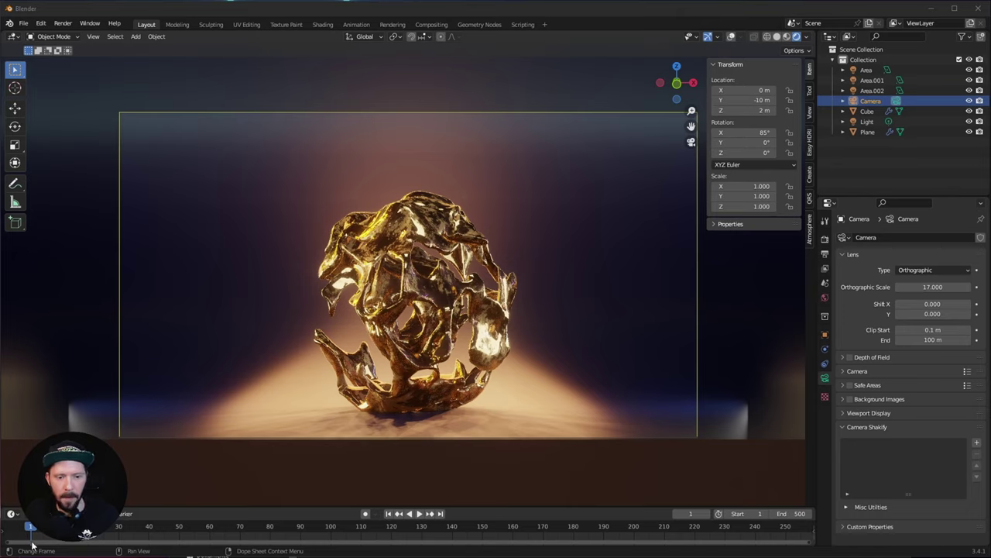
click(850, 357)
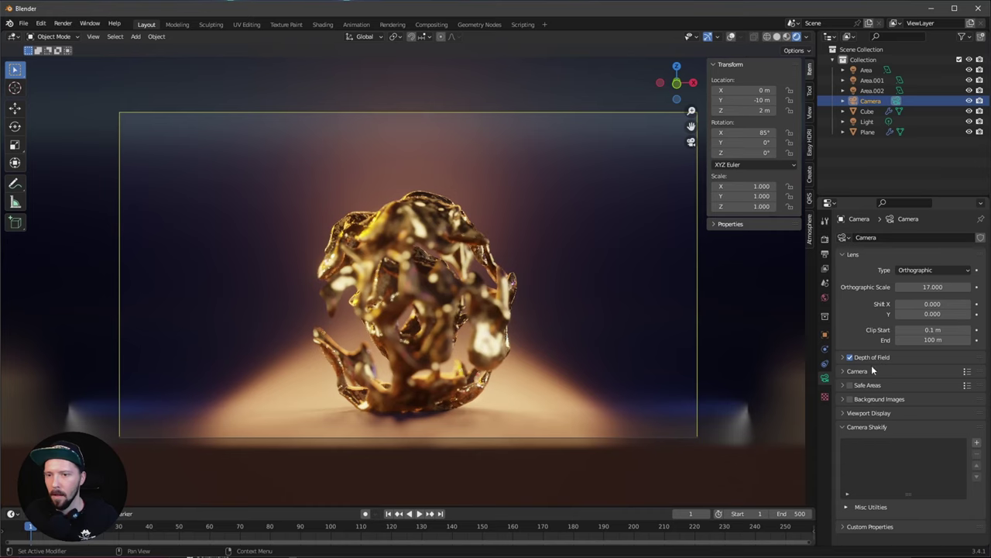
click(845, 357)
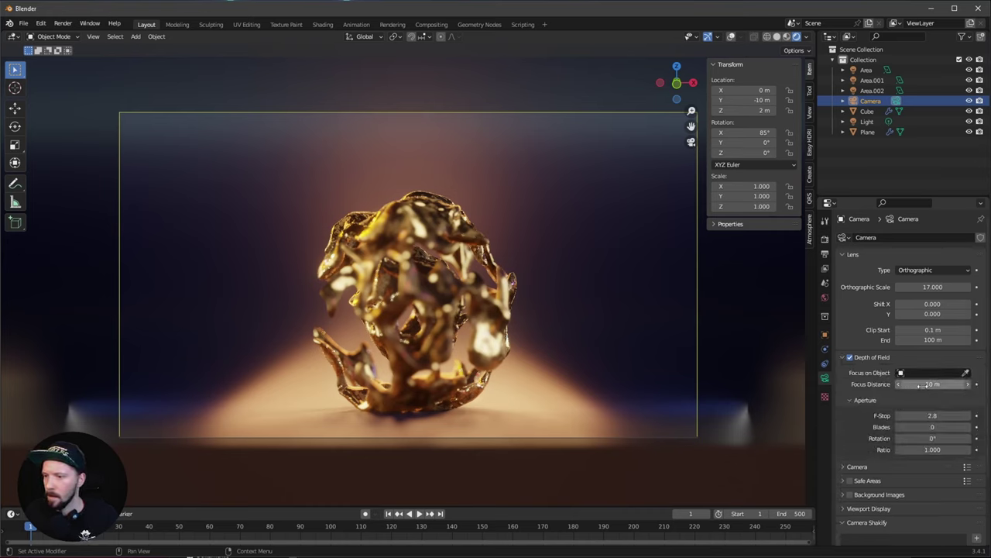
click(932, 384)
text(7)
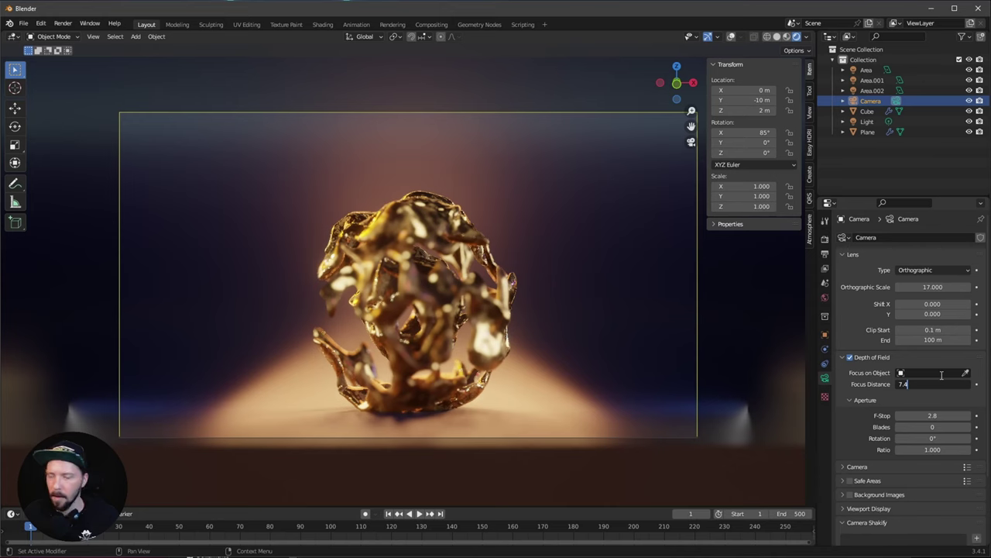
text(.4)
click(942, 375)
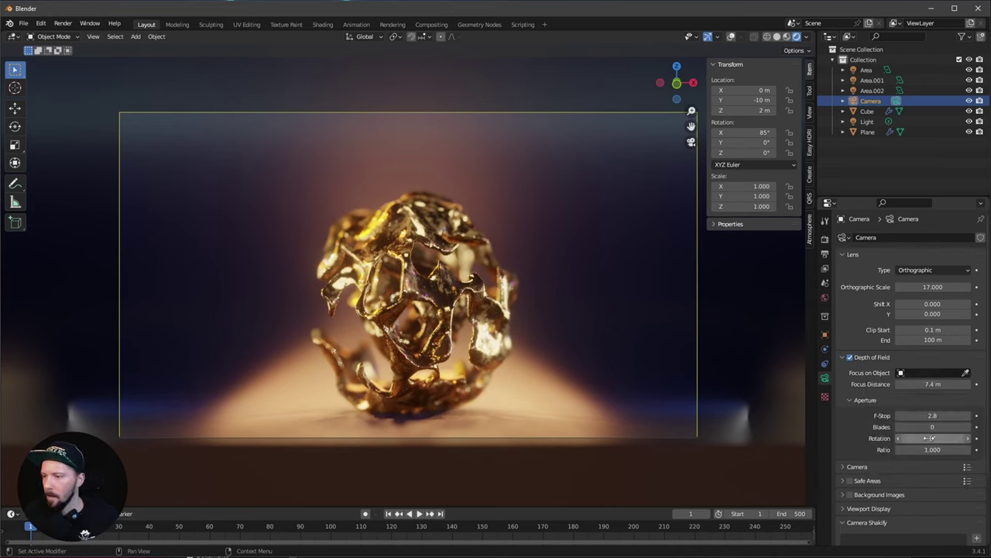
Step: Set the camera's F-Stop to 4.8 and play the animation, jumping back to frame 0, to preview the depth of field
click(944, 418)
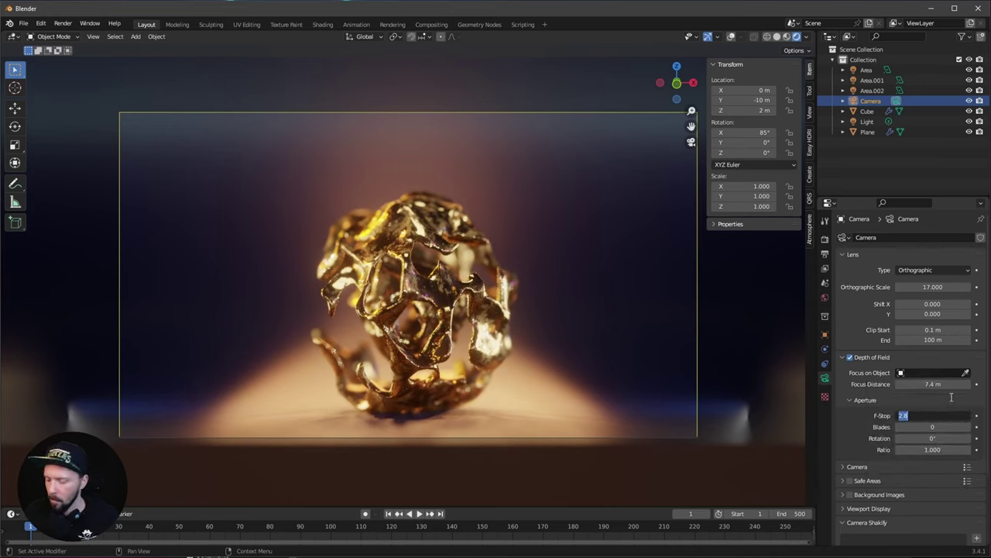
key(Return)
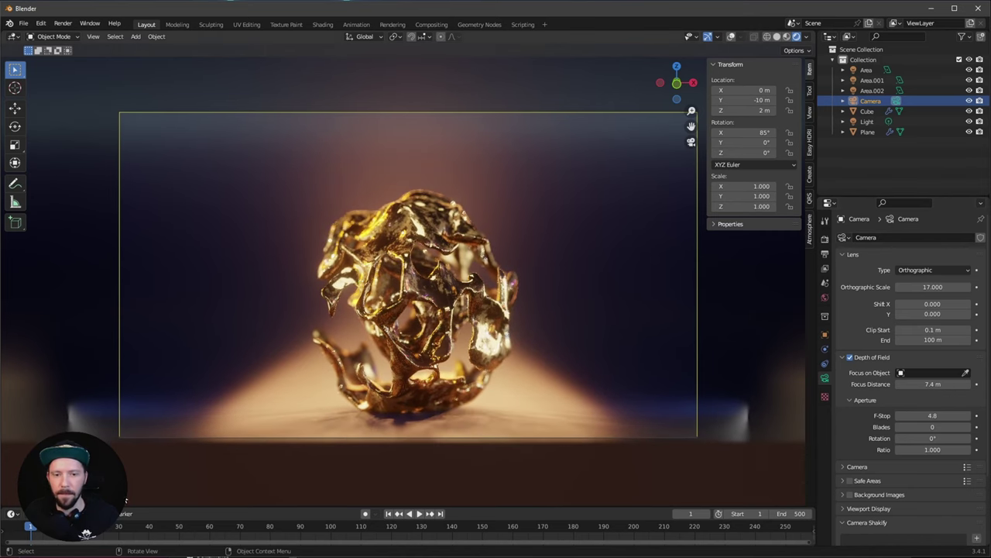
key(space)
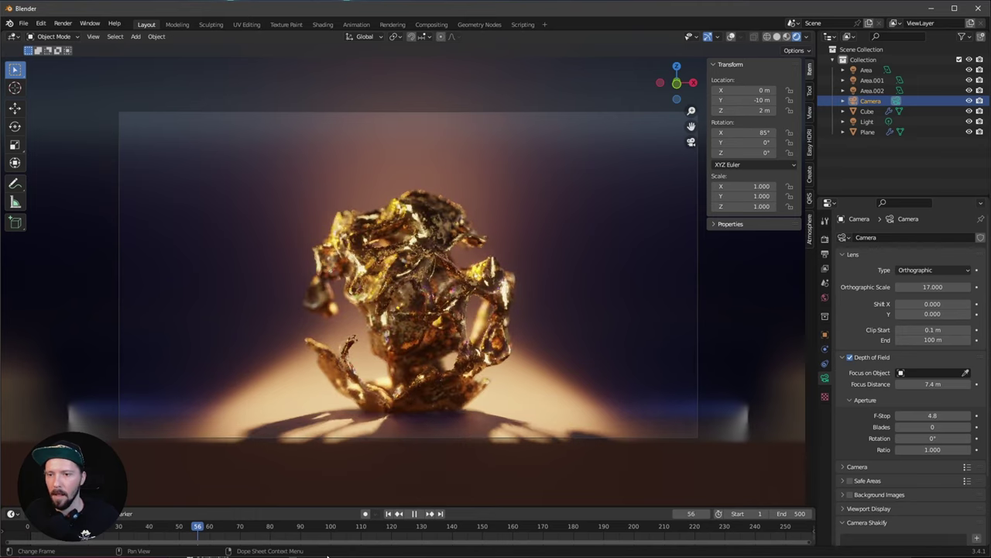
click(14, 525)
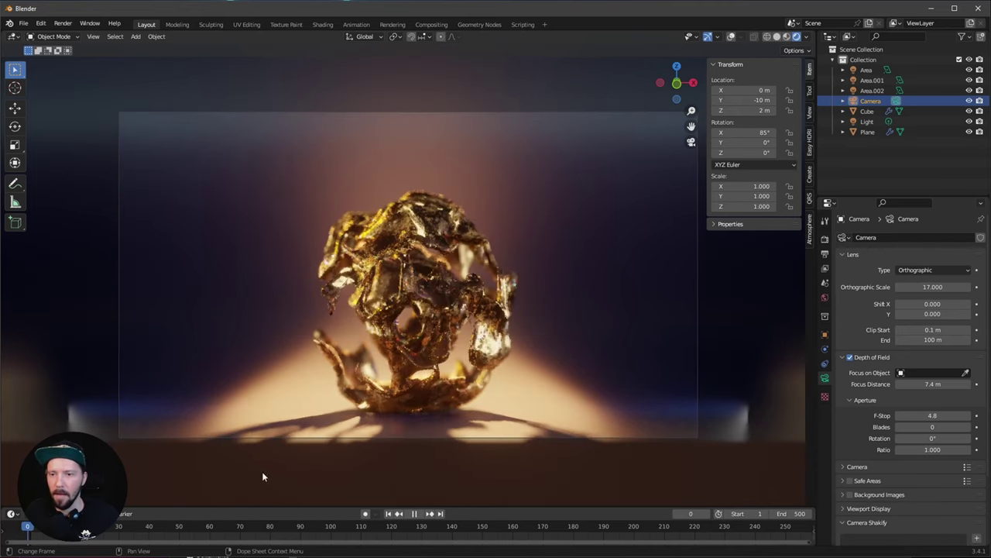